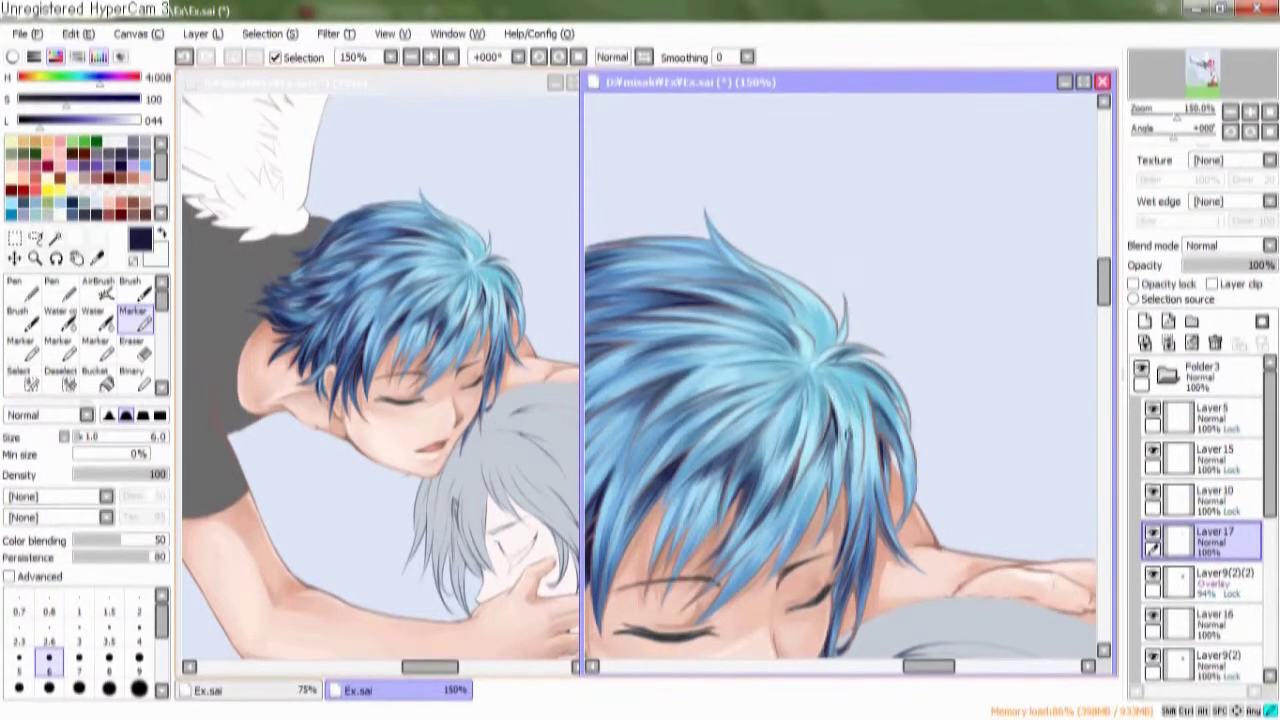
Merge Layer17 and the overlay layer Layer9(2)(2) down into Layer16
left_click_drag(919, 371, 977, 385)
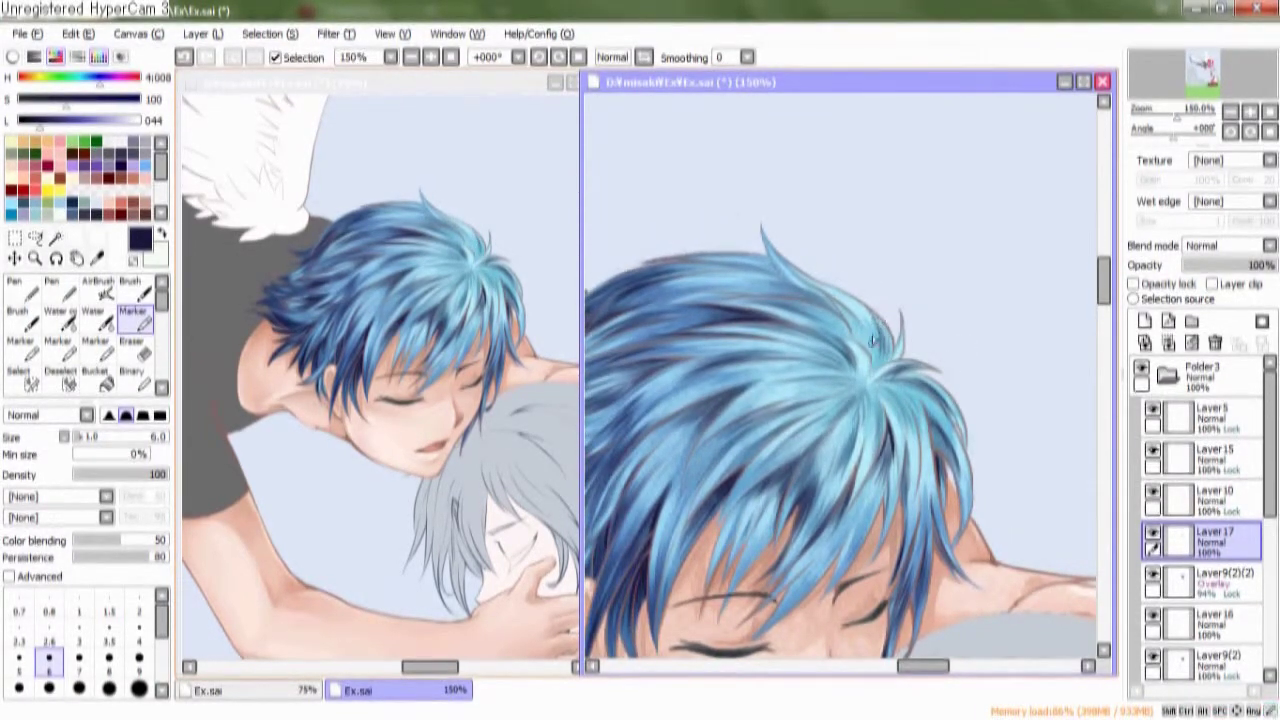
left_click_drag(878, 368, 988, 312)
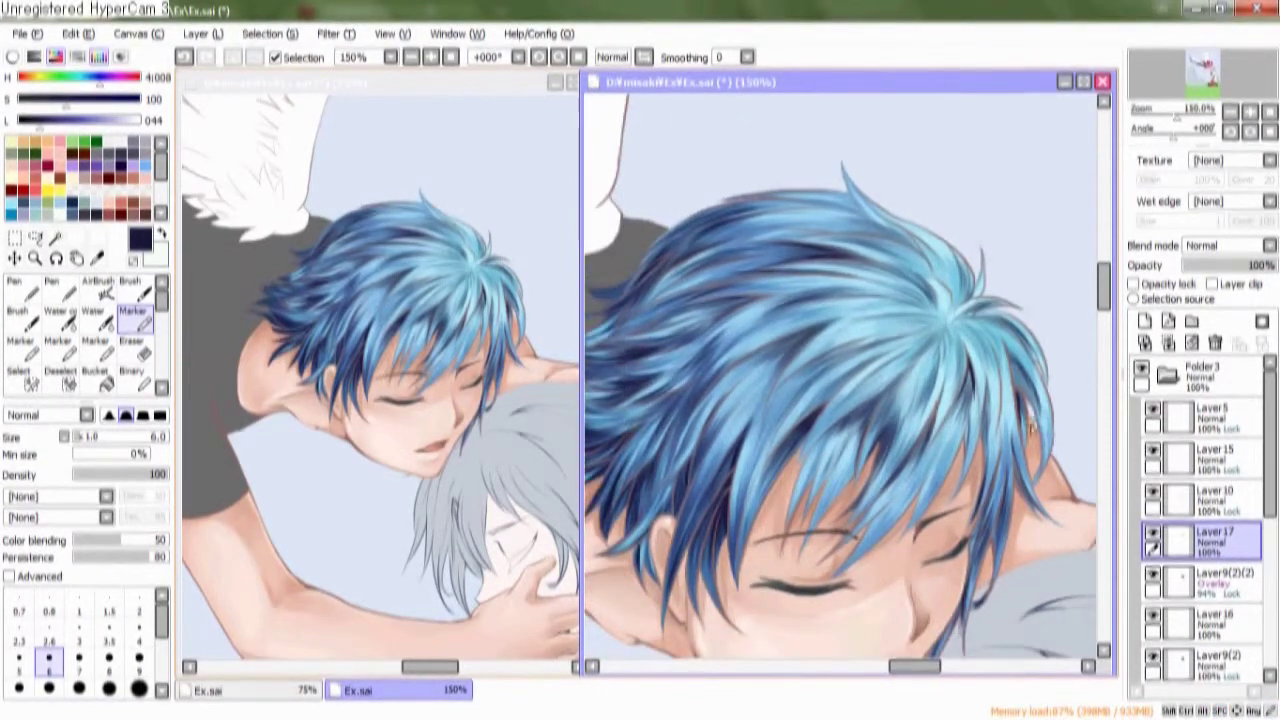
left_click_drag(1033, 450, 1077, 448)
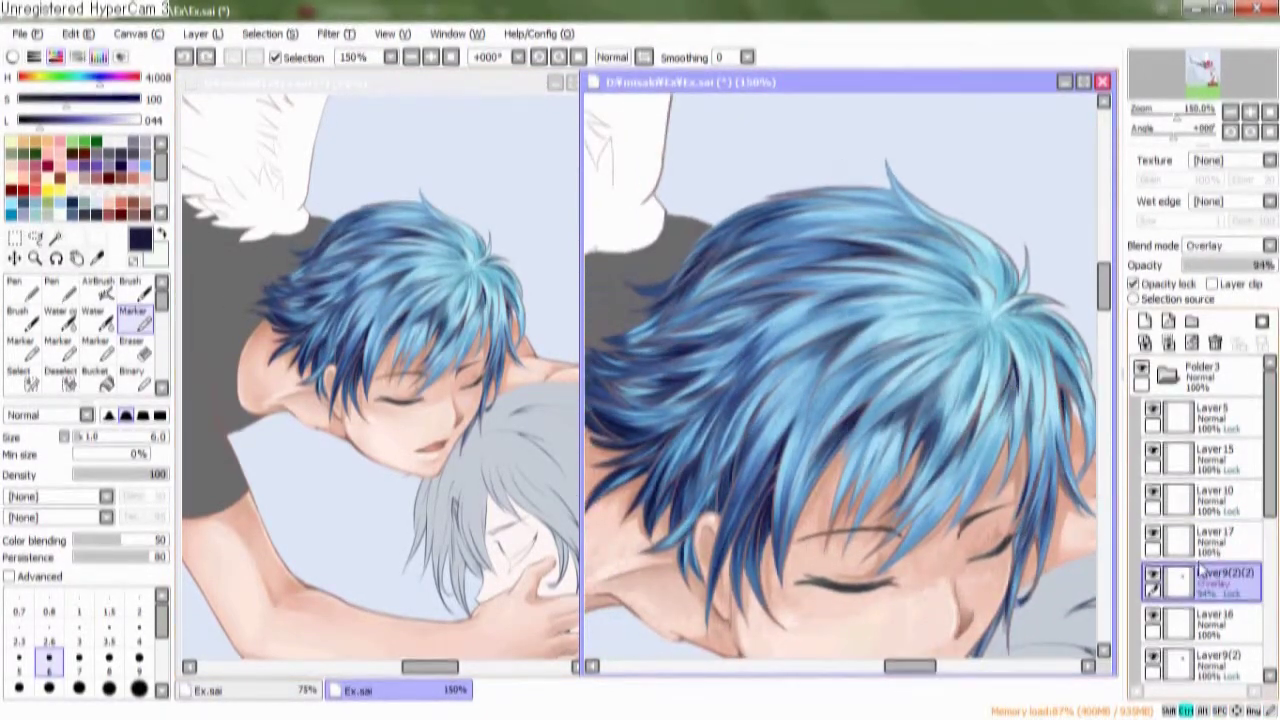
key("ctrl+e")
key("ctrl+e")
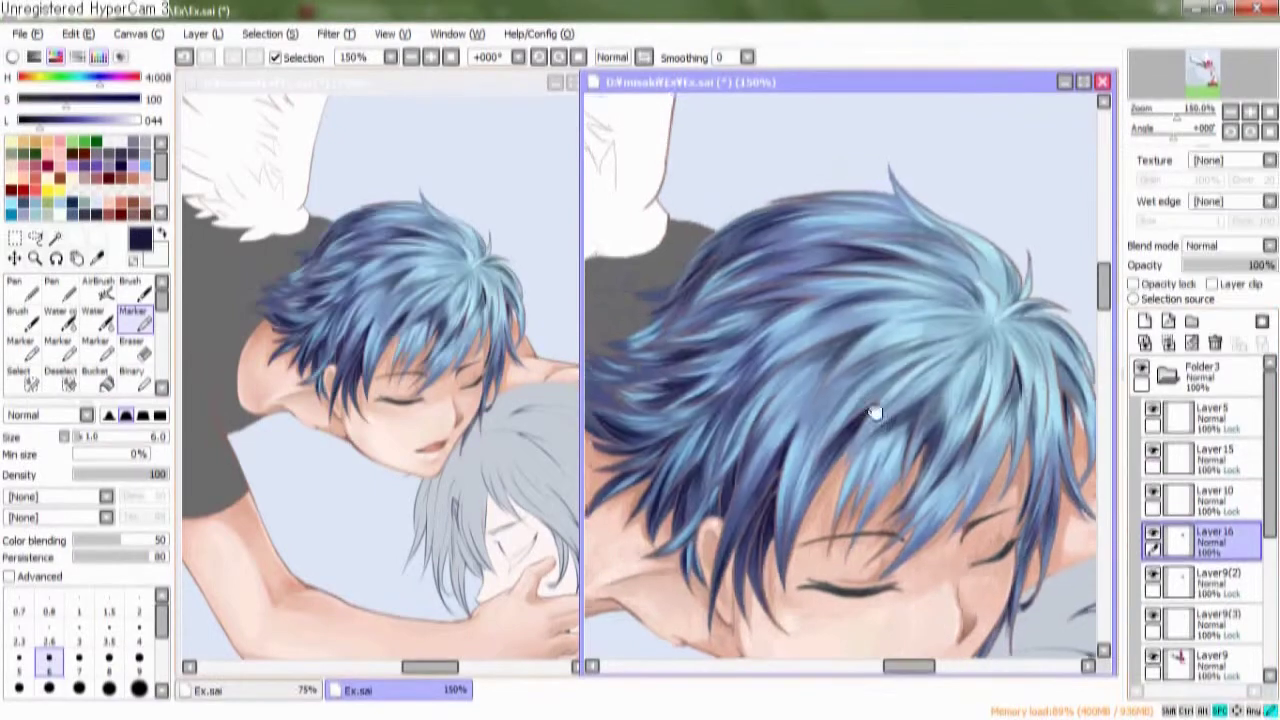
Lock Layer16's opacity and touch up the hair tips at the nape with the Marker, sampling a dark blue from the hair
left_click_drag(782, 300, 802, 310)
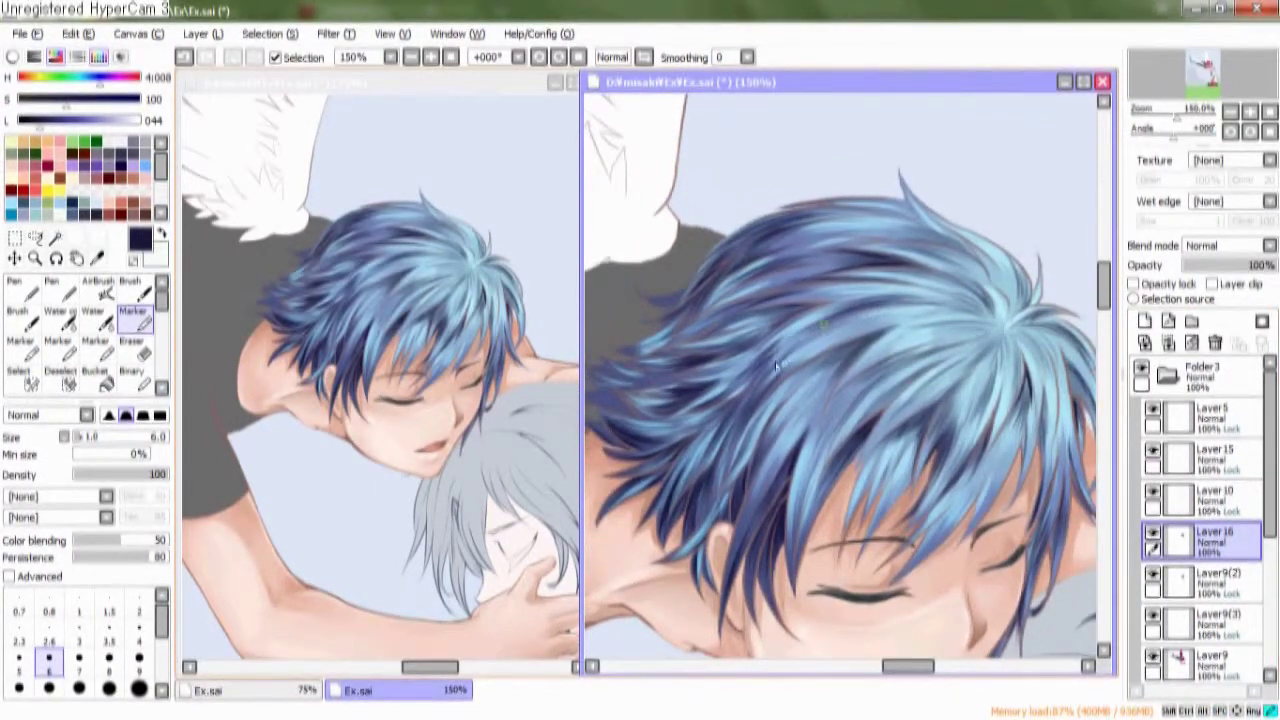
left_click_drag(912, 313, 992, 258)
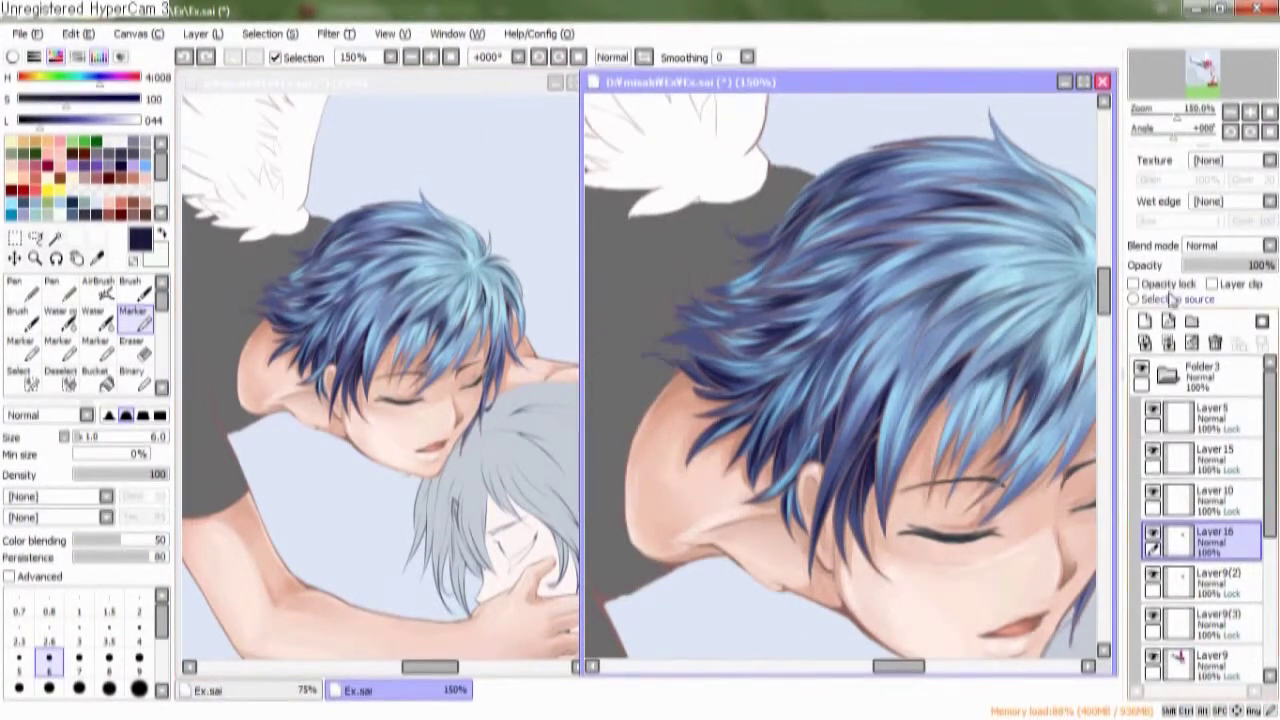
left_click(1150, 286)
mouse_move(648, 357)
left_mouse_down()
mouse_move(705, 385)
mouse_move(684, 336)
left_mouse_up()
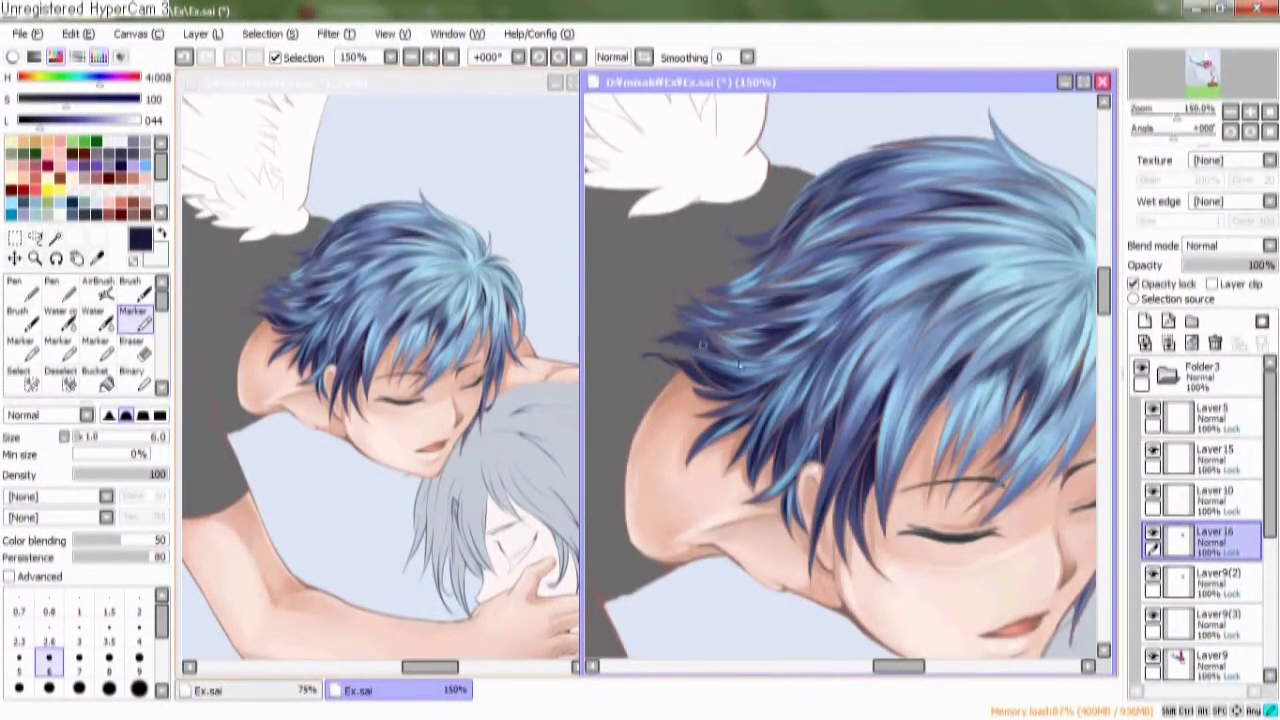
left_click(684, 322, "alt")
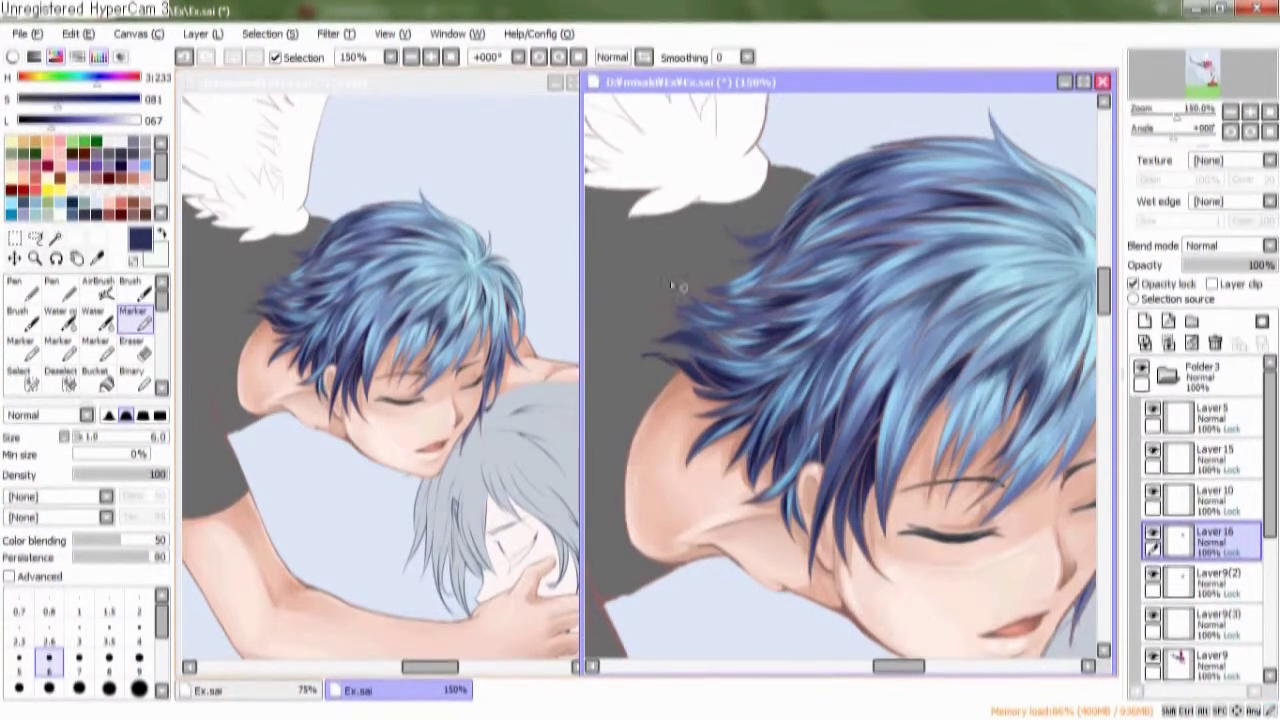
left_click_drag(672, 287, 747, 309)
key("n")
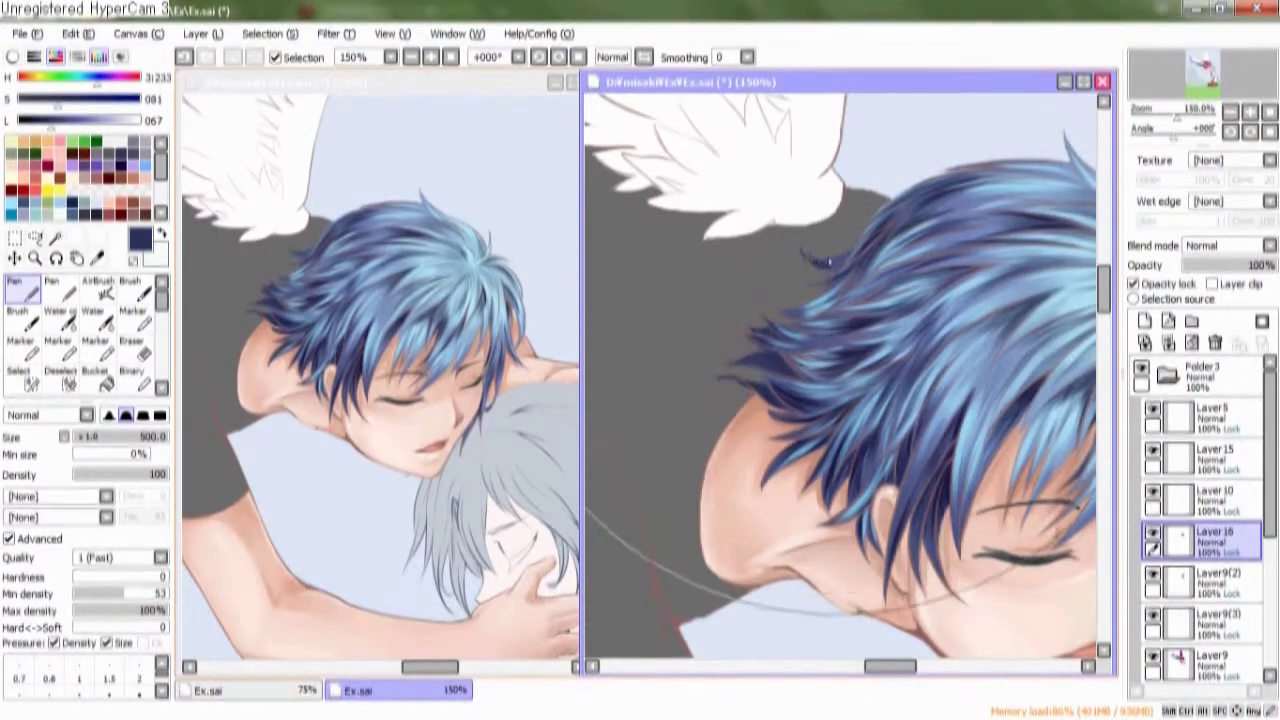
left_click_drag(844, 273, 749, 343)
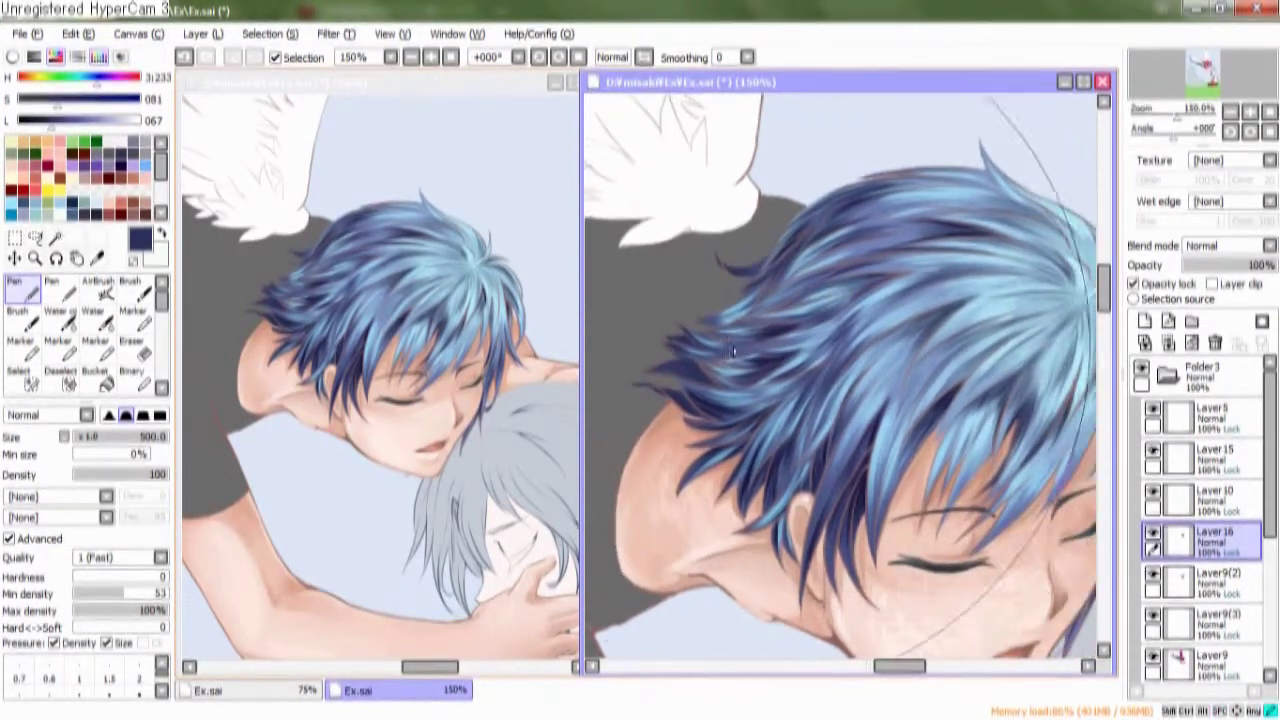
left_click(133, 318)
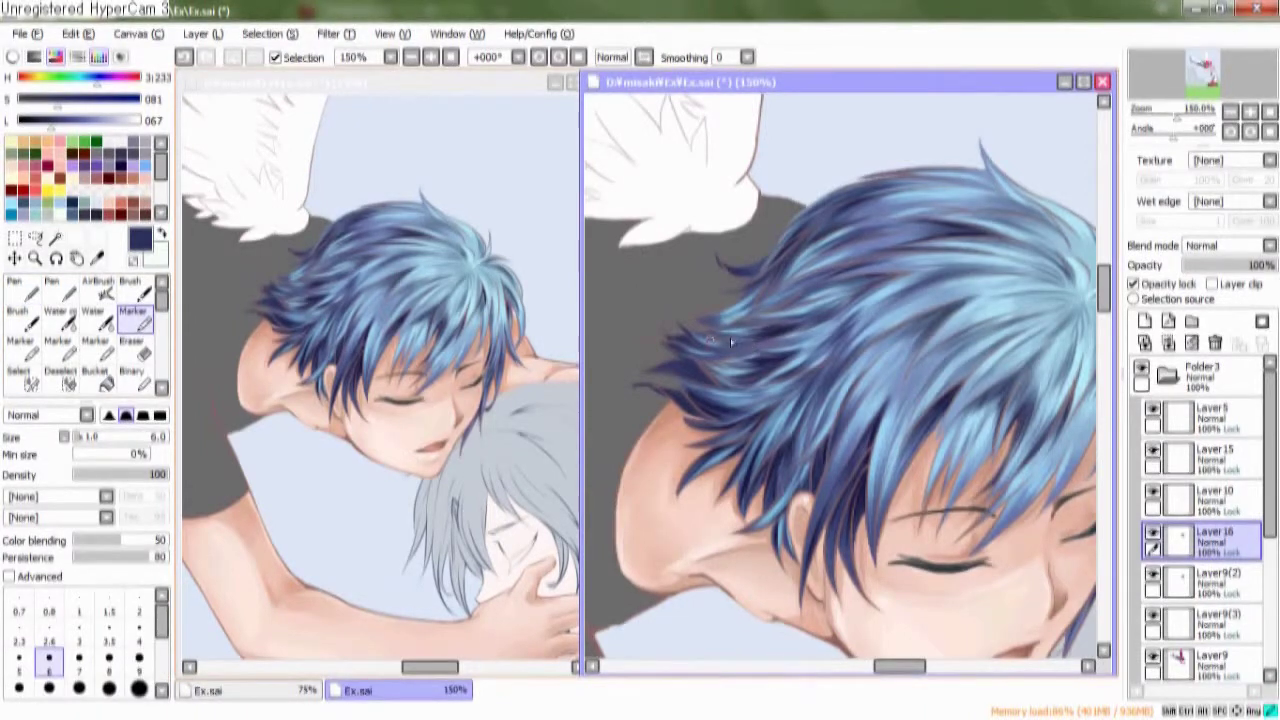
Add a new layer above Layer16 for fine Marker strands at size 2.3 in dark blue, undoing the last stroke
left_click(19, 630)
left_click(1144, 320)
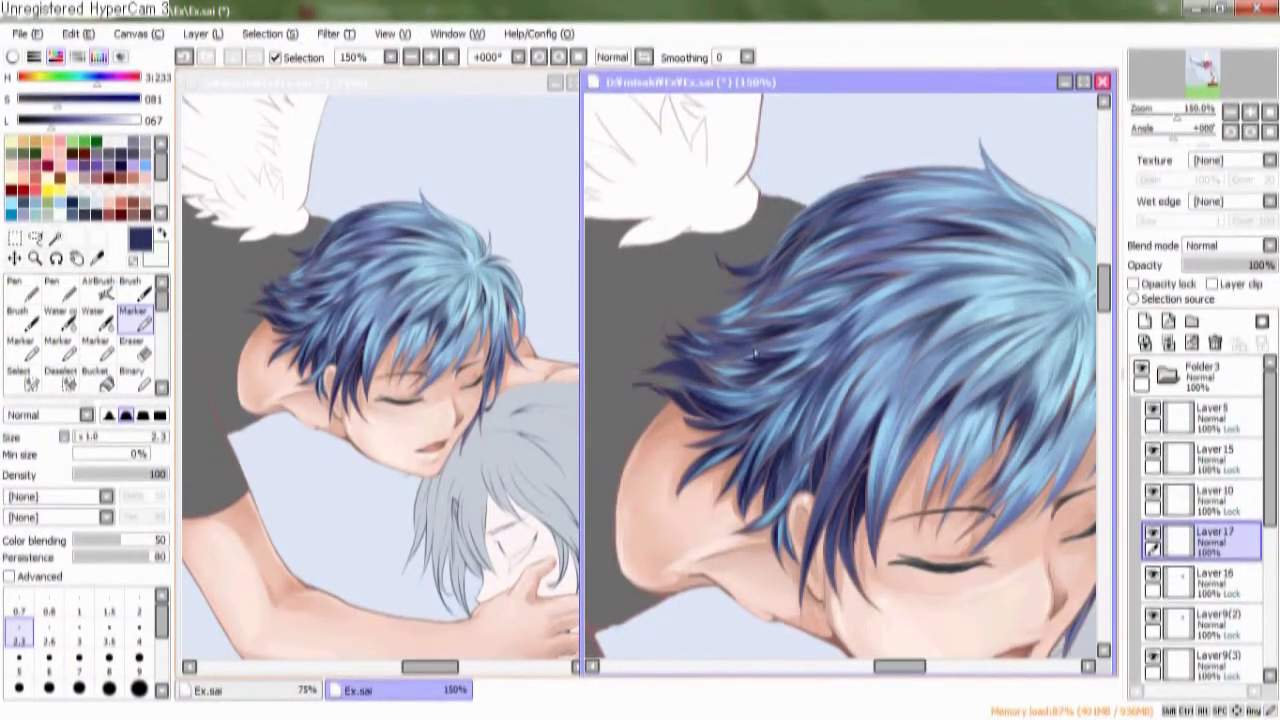
scroll(758, 348, "right", 2)
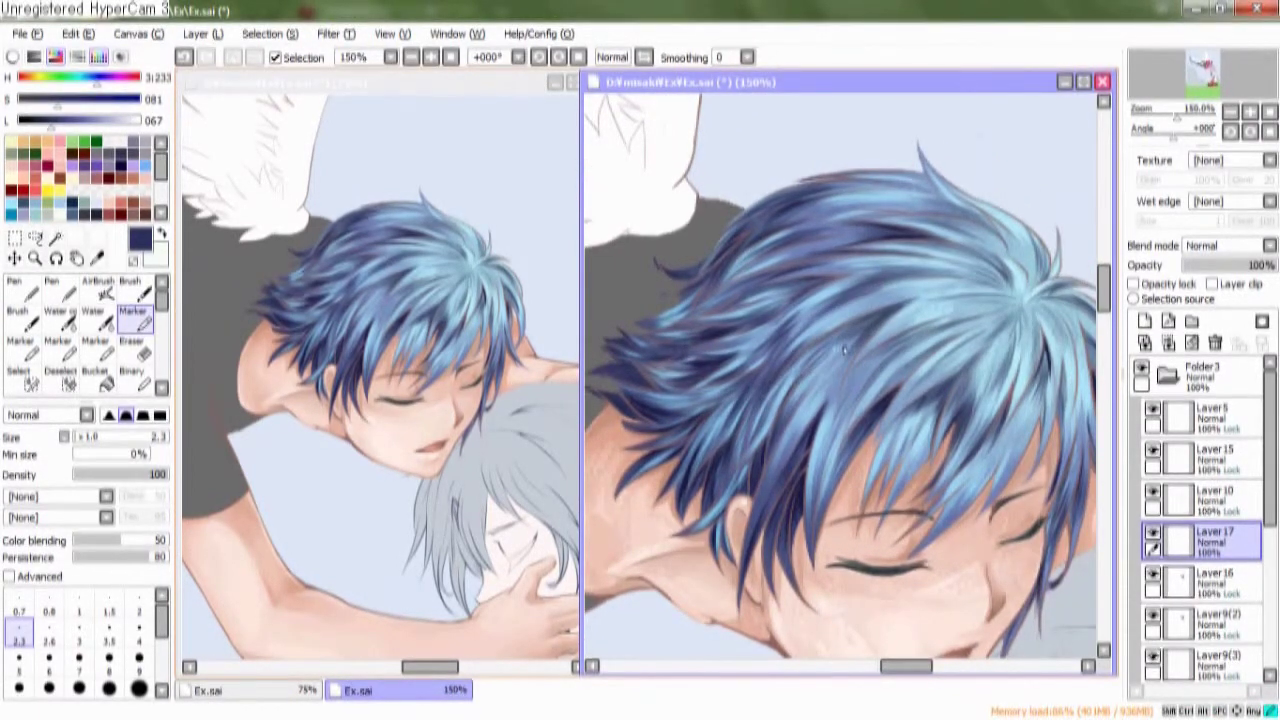
key("ctrl+z")
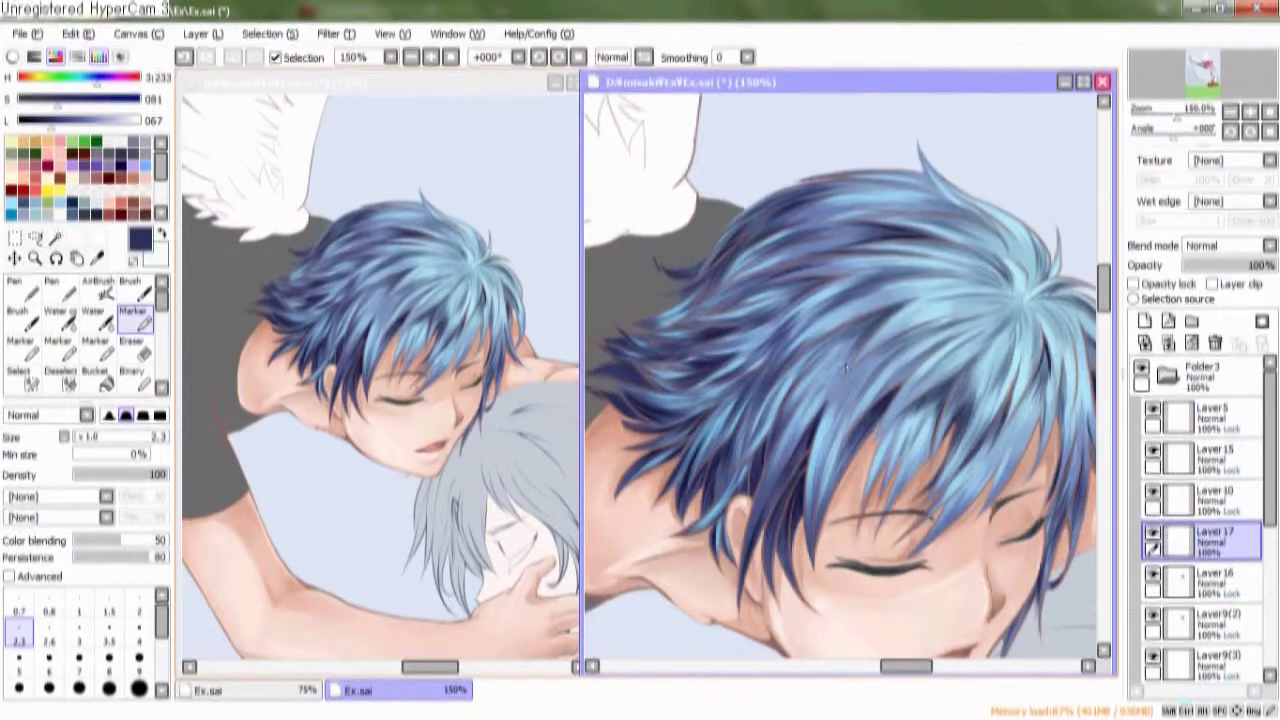
left_click_drag(916, 376, 826, 361)
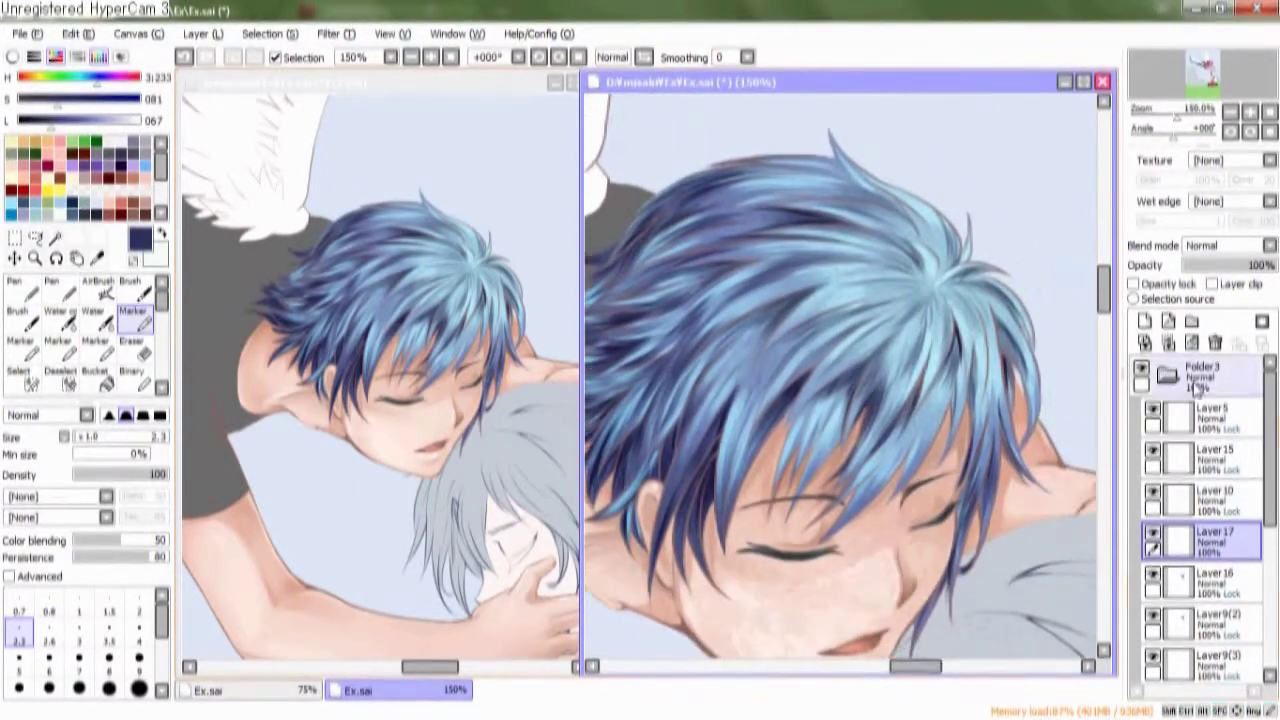
Paint white highlights on the side strands and near the crown with the AirBrush at size 14 and density 25
left_click(97, 283)
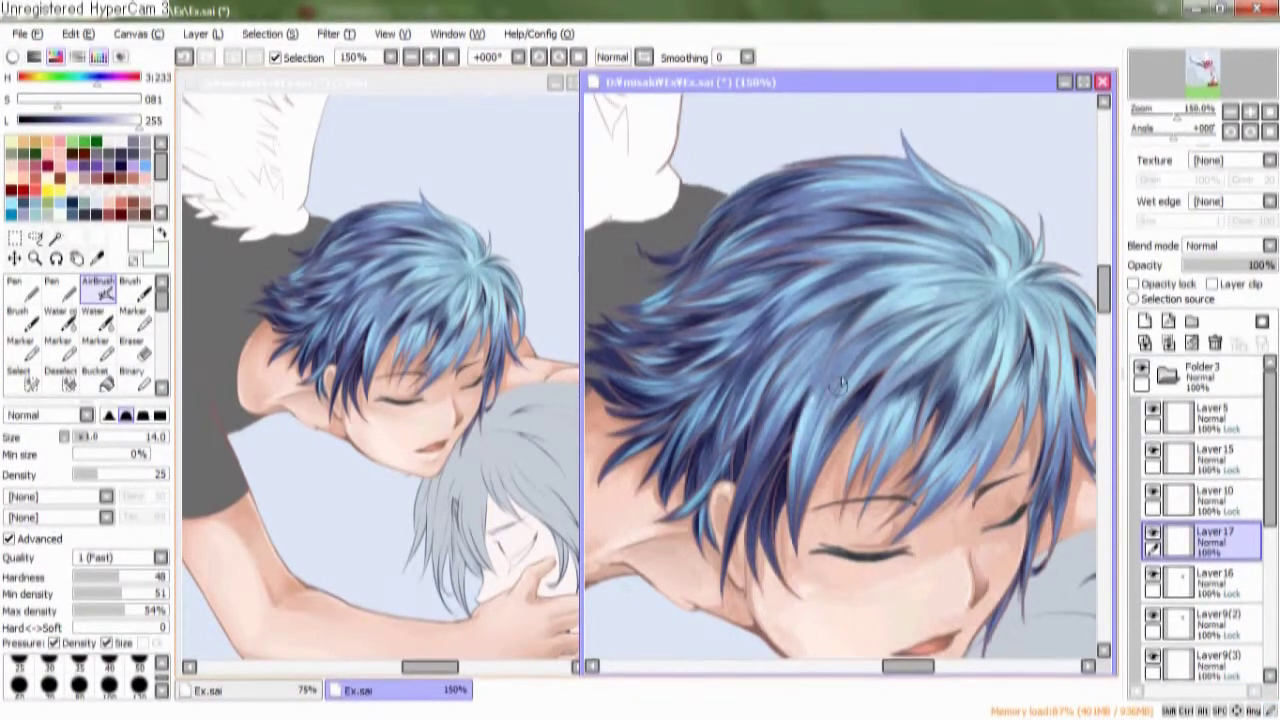
left_click_drag(835, 410, 865, 390)
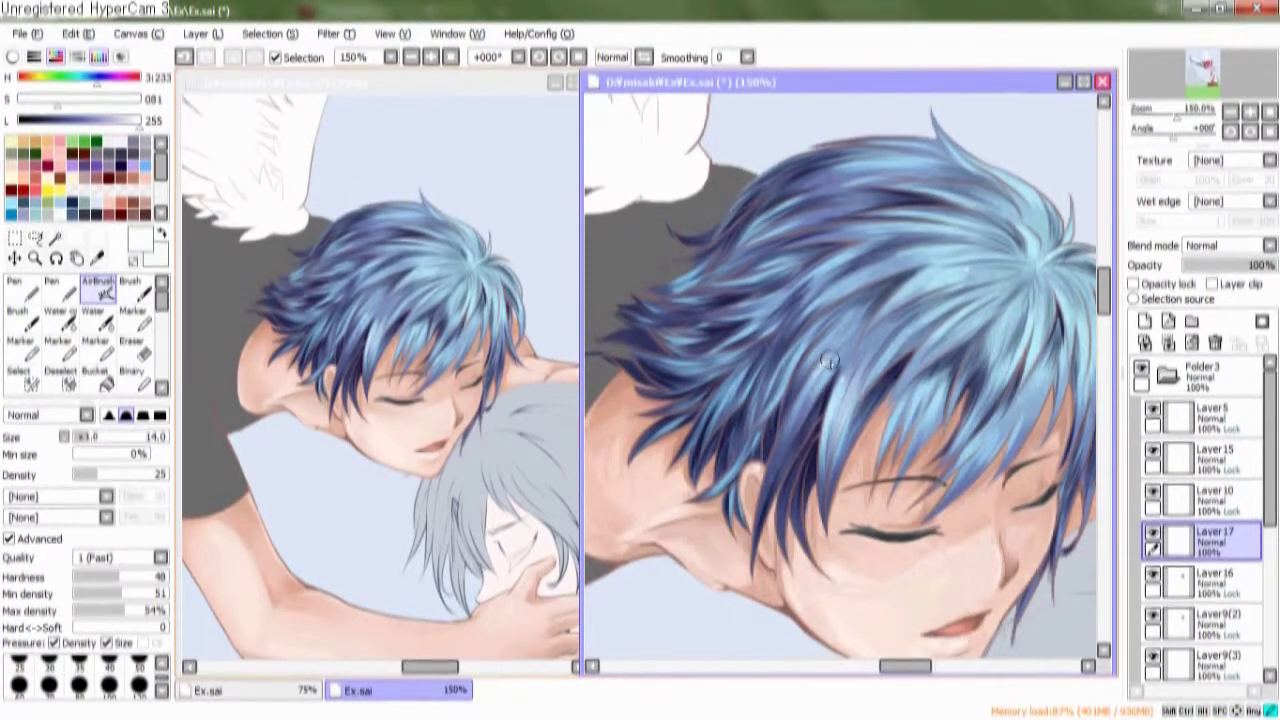
left_click_drag(903, 371, 865, 354)
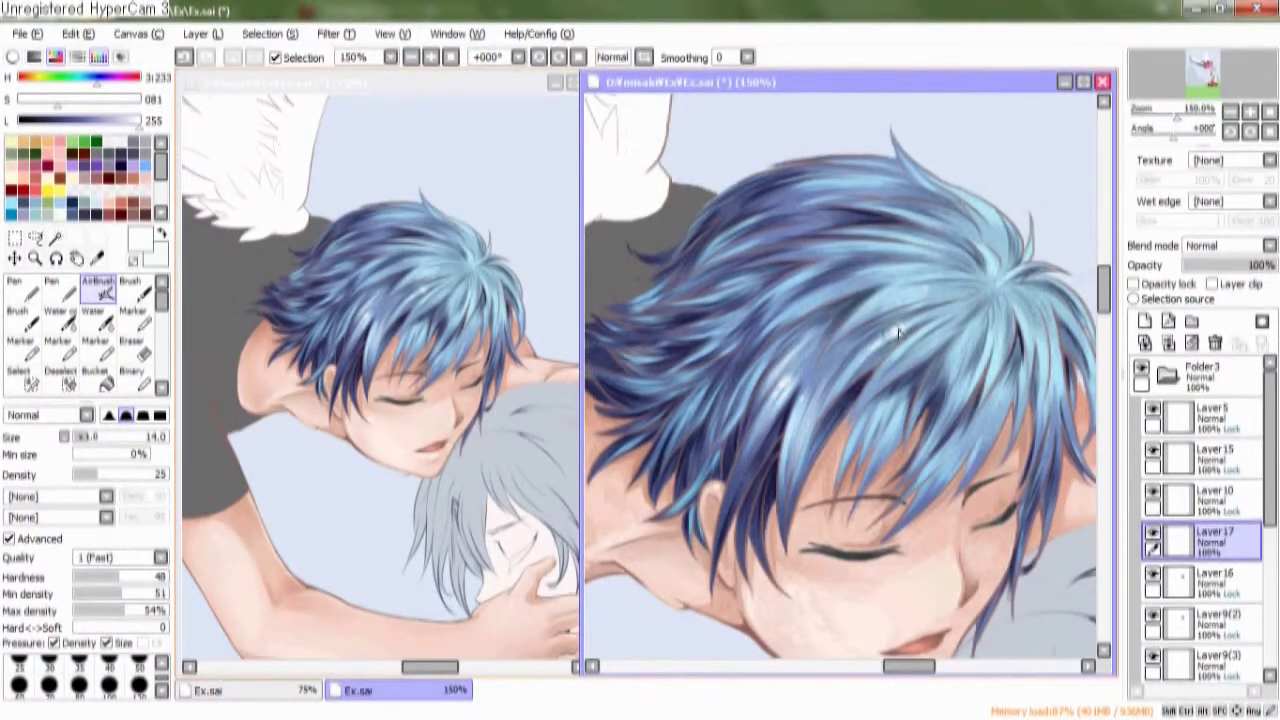
left_click_drag(895, 337, 853, 392)
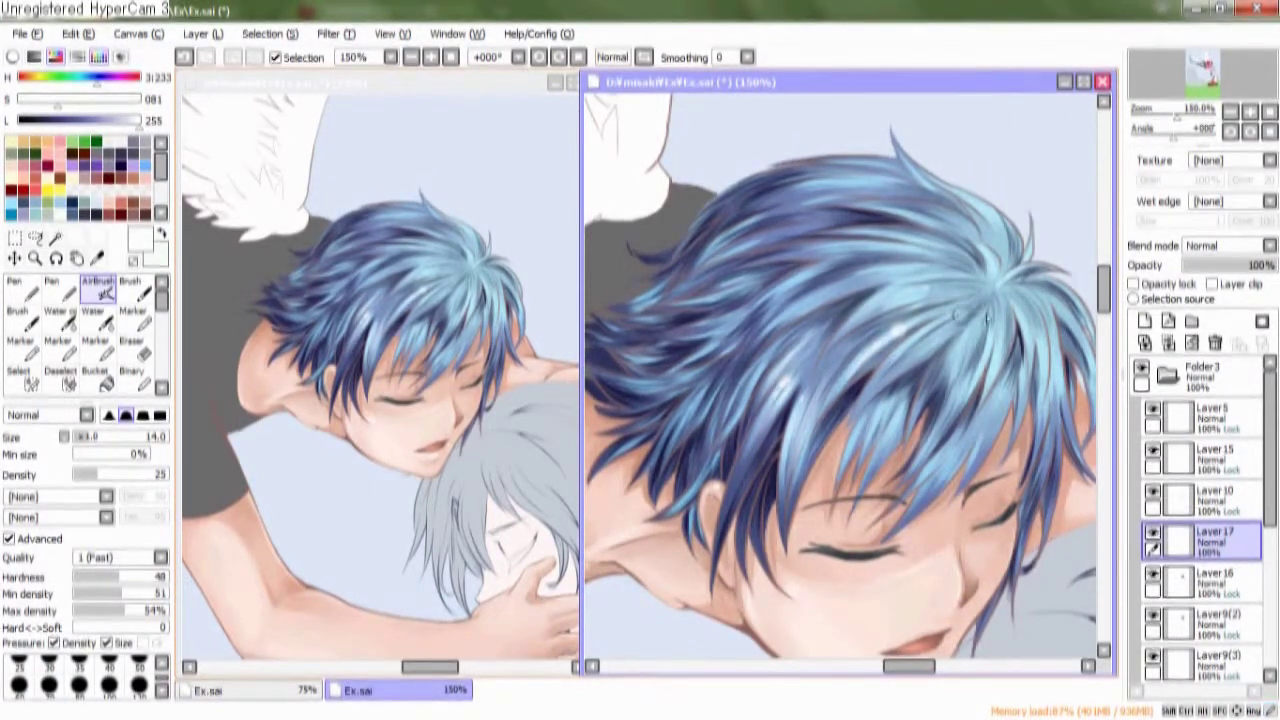
left_click_drag(944, 289, 981, 292)
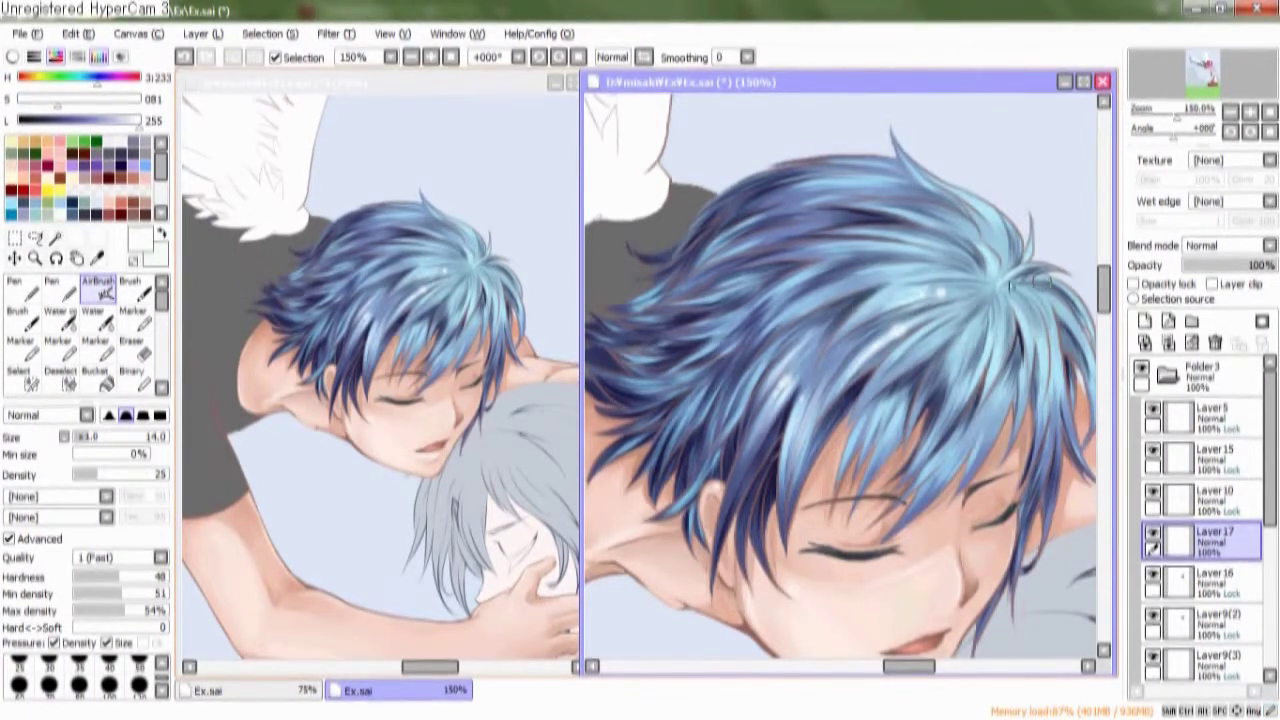
key("m")
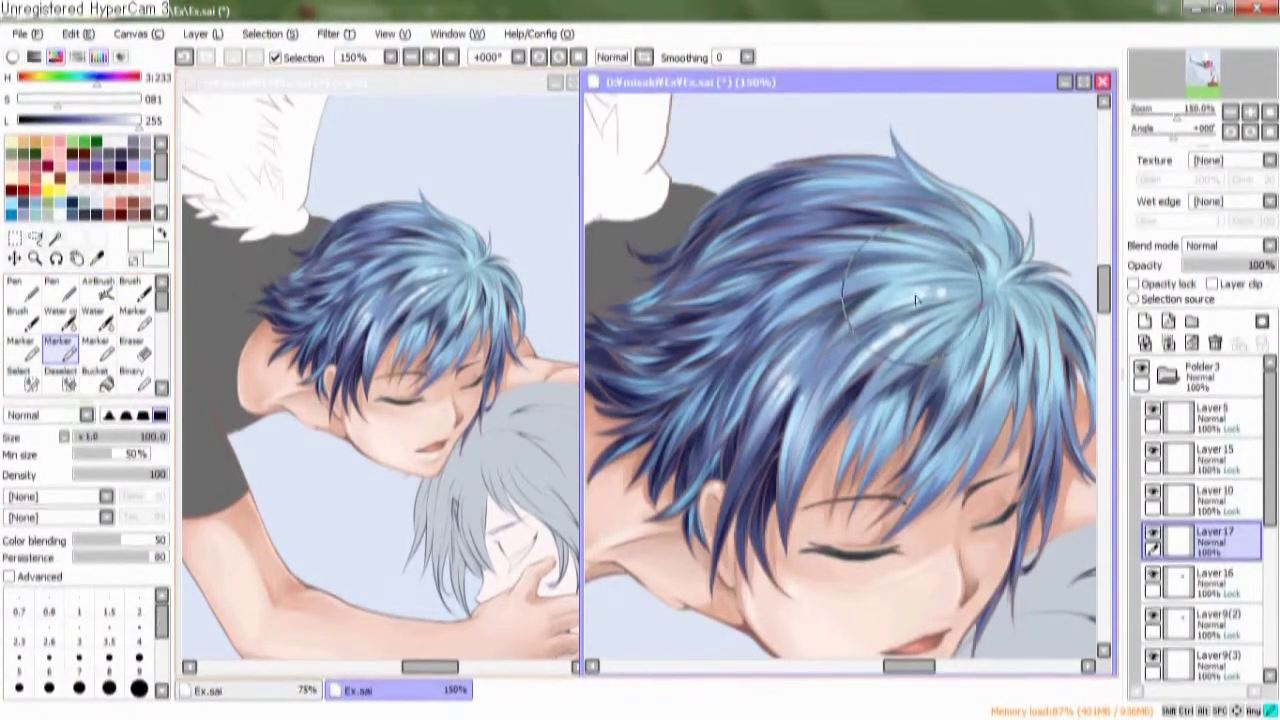
left_click(100, 344)
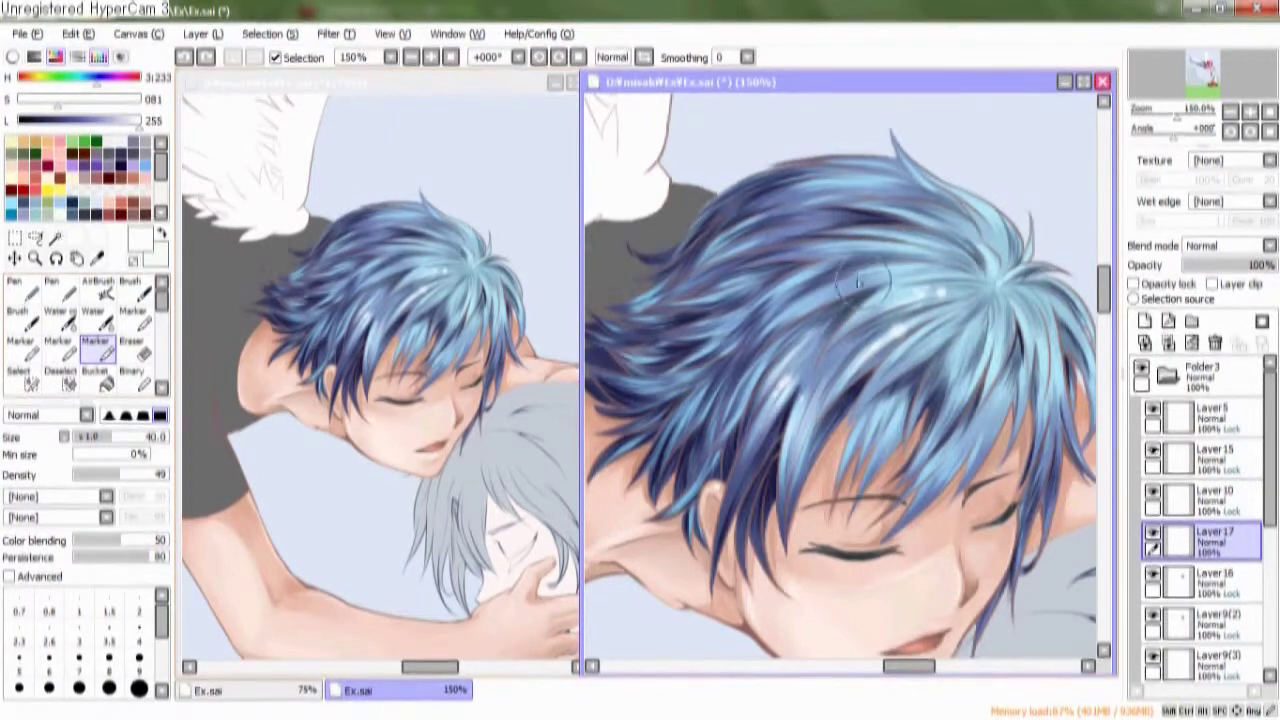
left_click(132, 318)
left_click(57, 346)
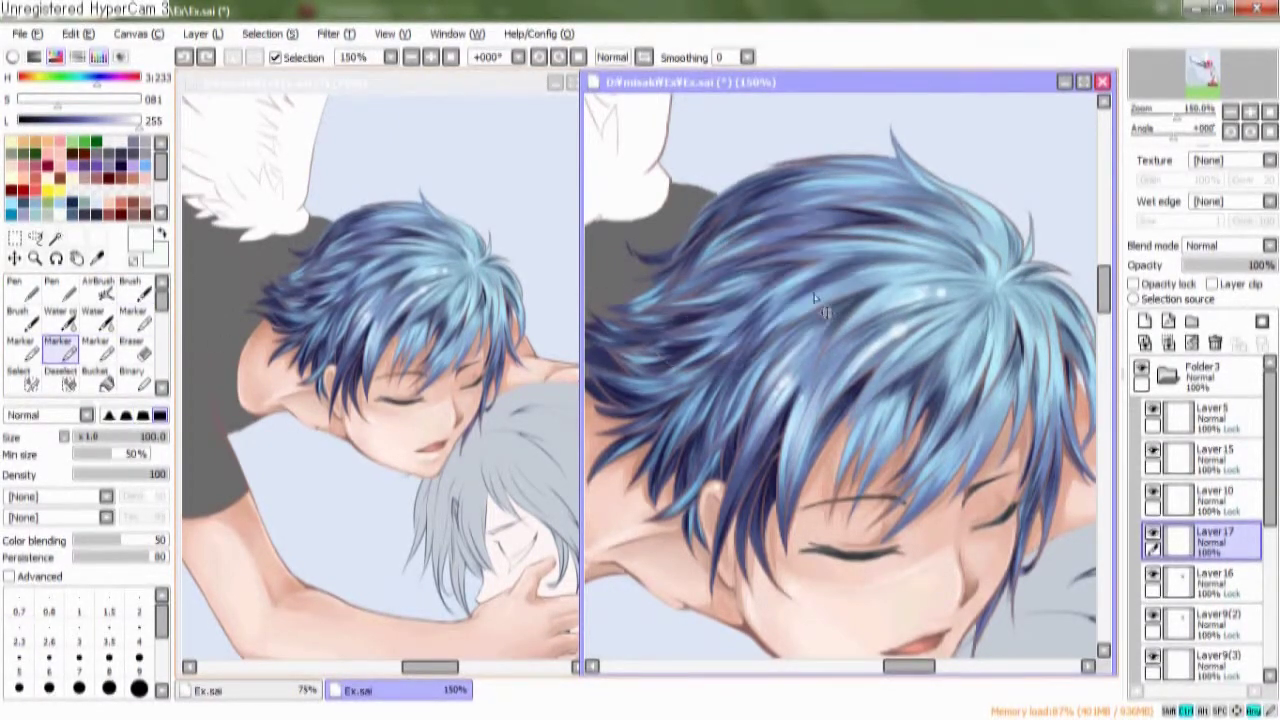
key("m")
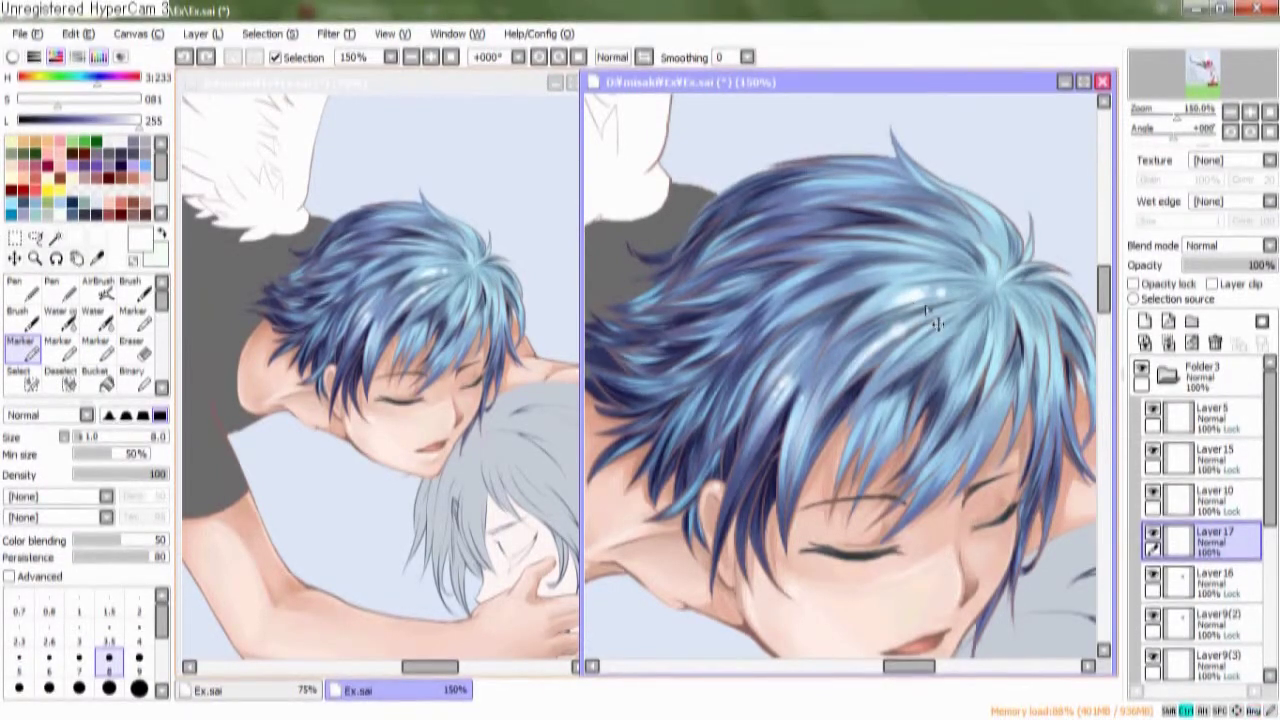
left_click_drag(870, 325, 900, 310)
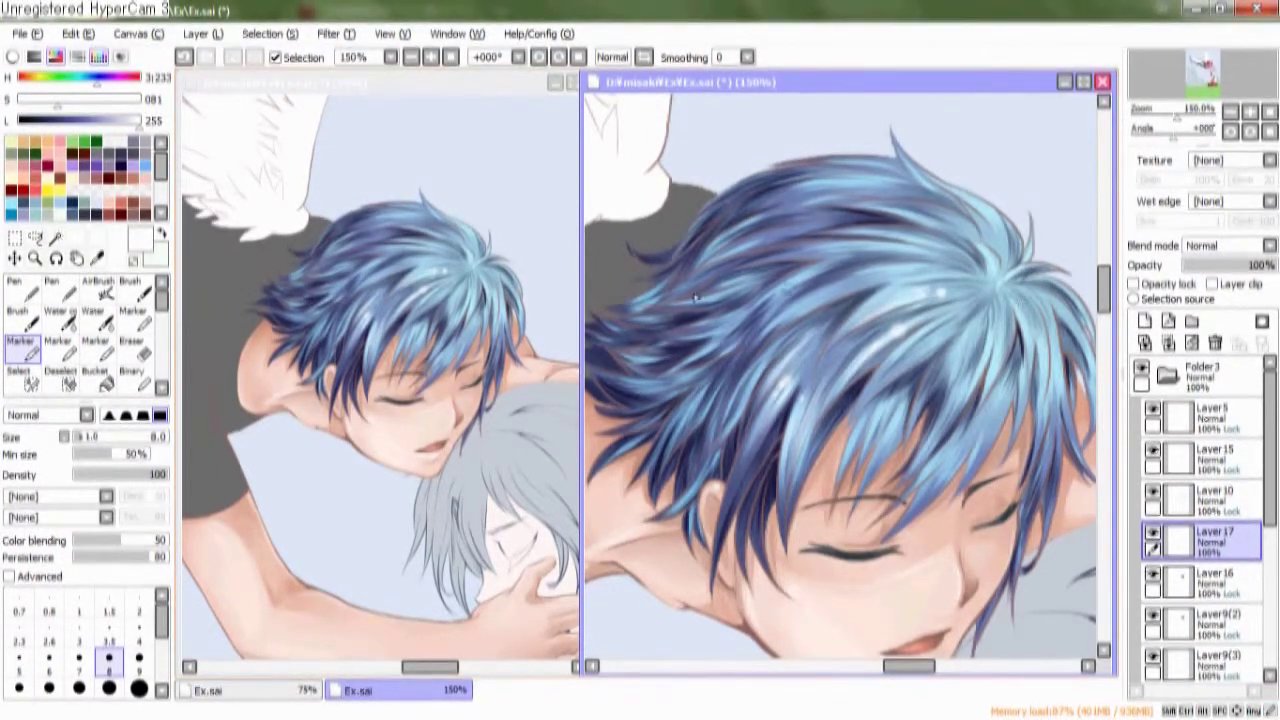
key("c")
mouse_move(1000, 220)
left_mouse_down()
mouse_move(960, 340)
mouse_move(1040, 370)
left_mouse_up()
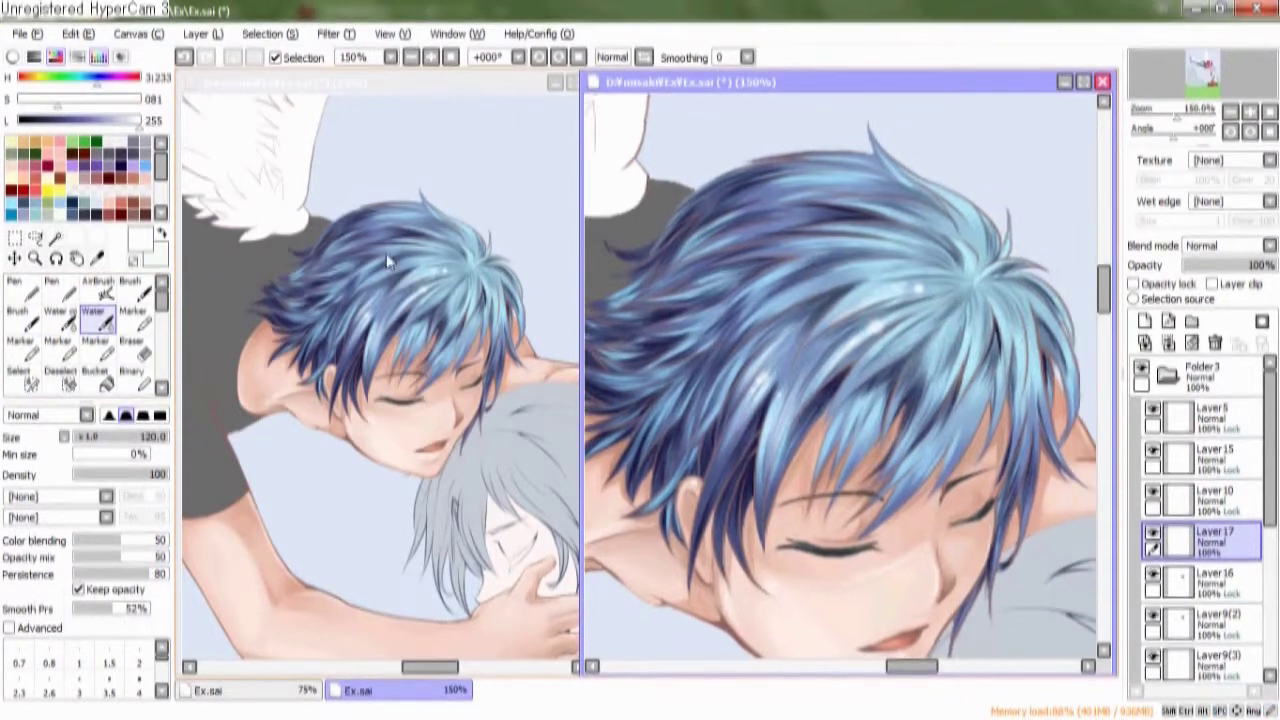
Airbrush additional white highlights along the hair strands just below the crown
key("a")
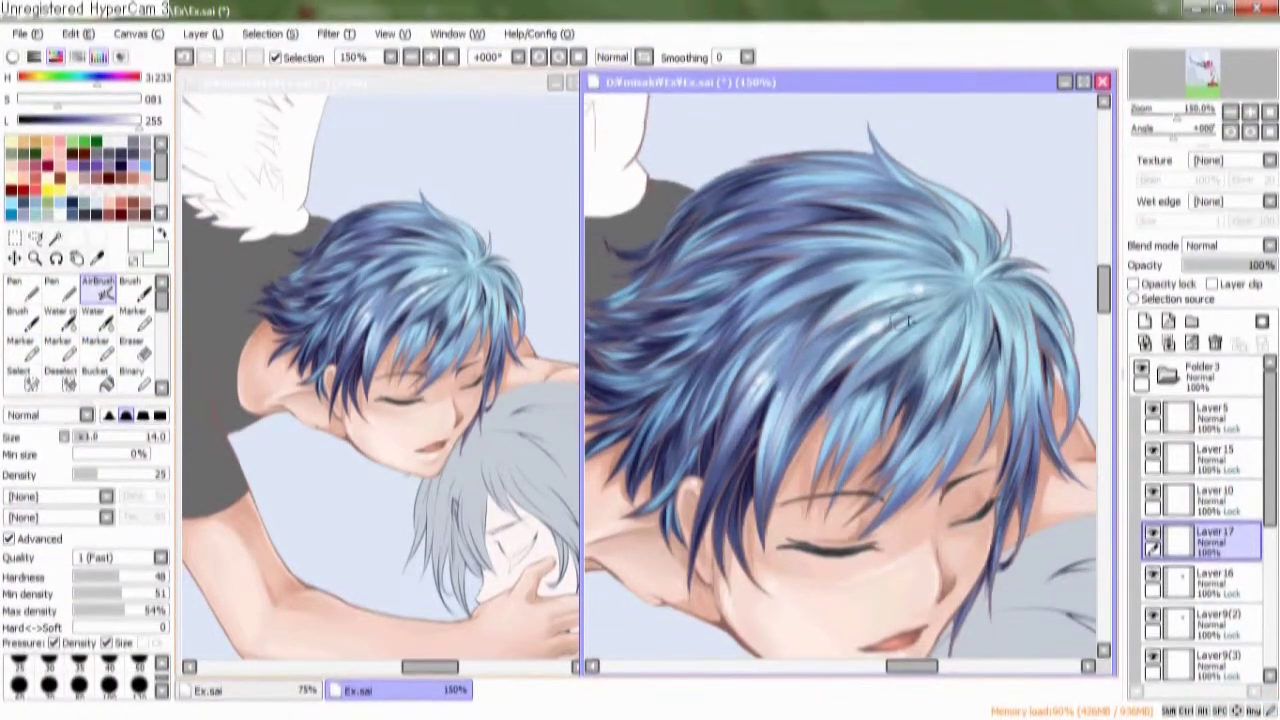
left_click_drag(900, 320, 889, 350)
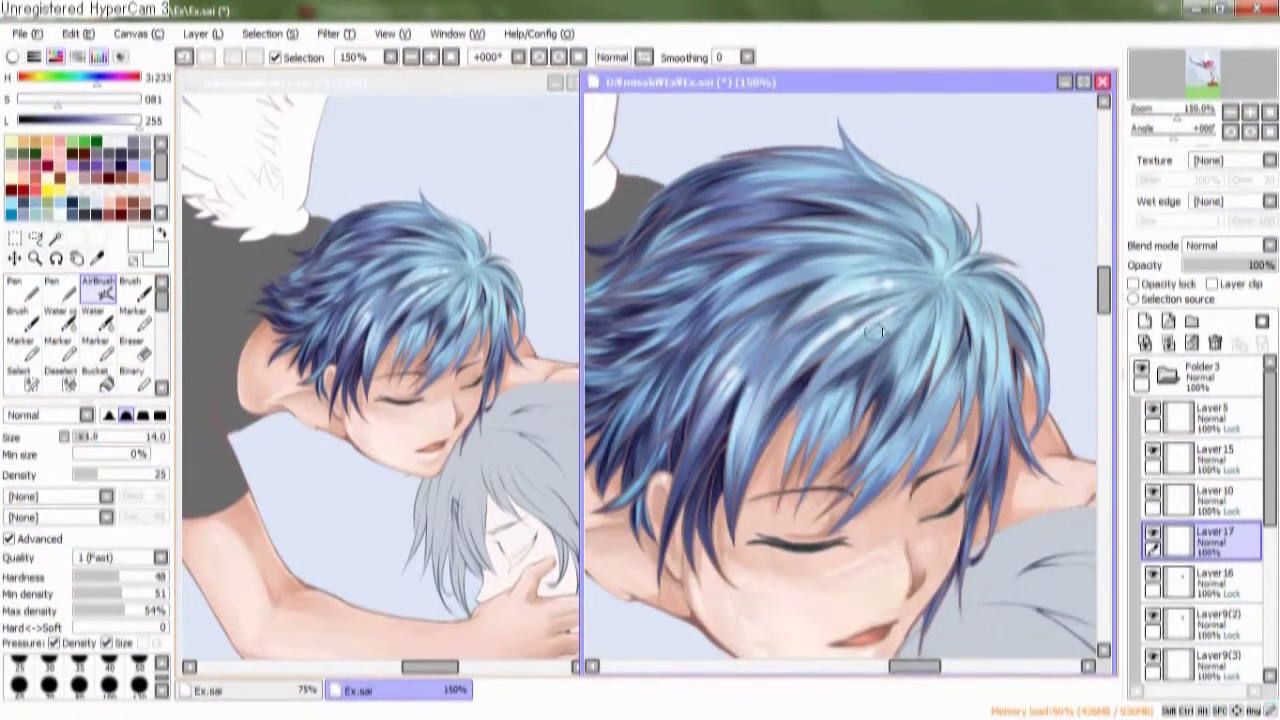
left_click_drag(875, 332, 930, 378)
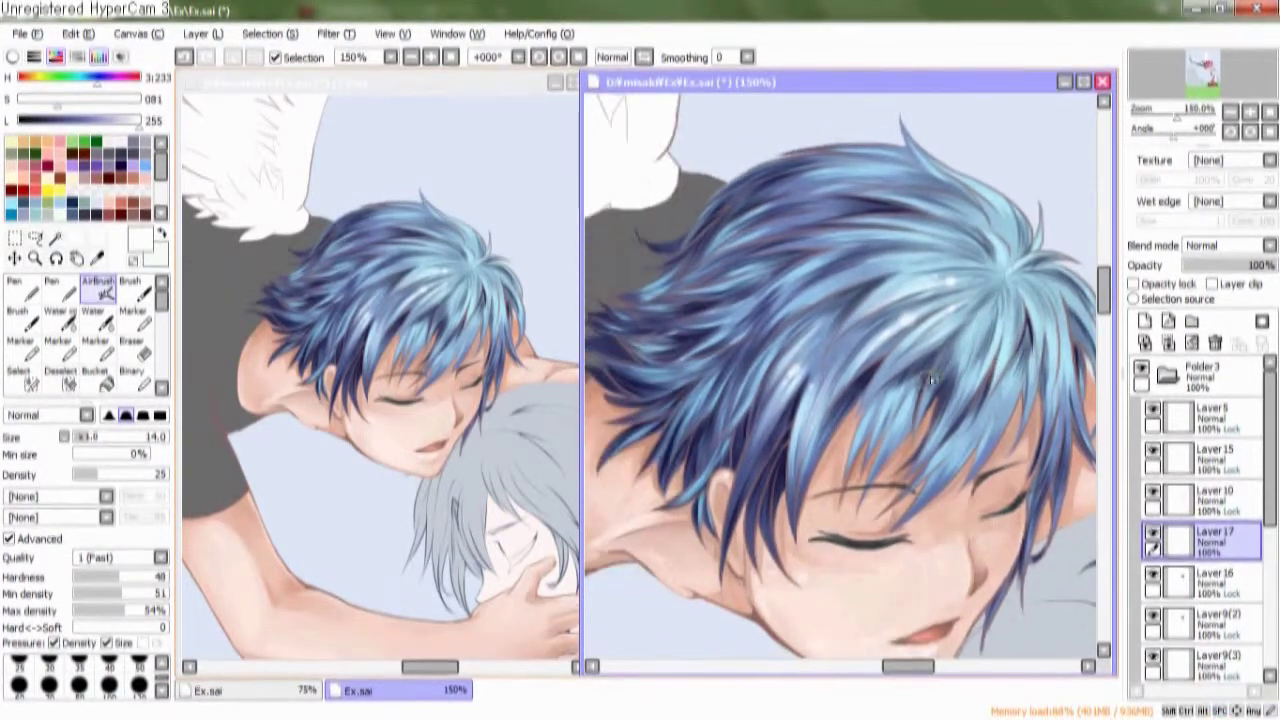
Set the AirBrush density to 53 and paint brighter white highlights on the fringe and the strands around the crown
left_click_drag(128, 475, 149, 475)
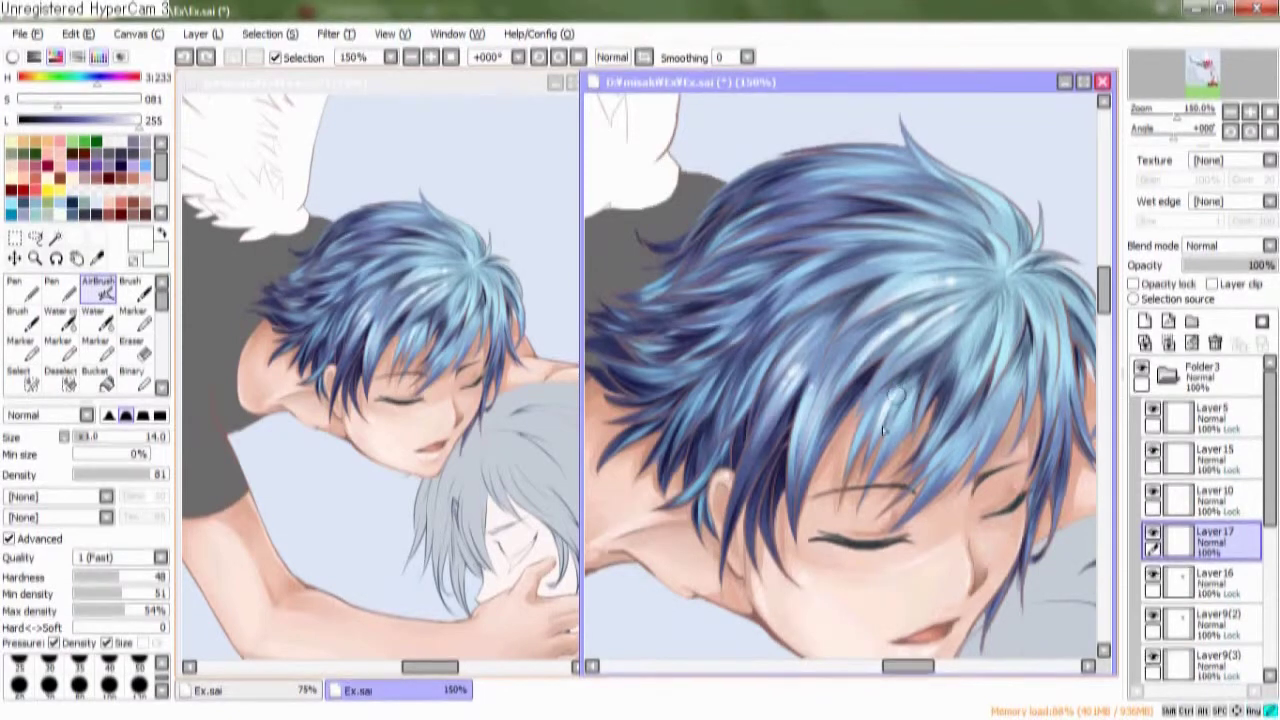
left_click_drag(148, 475, 122, 475)
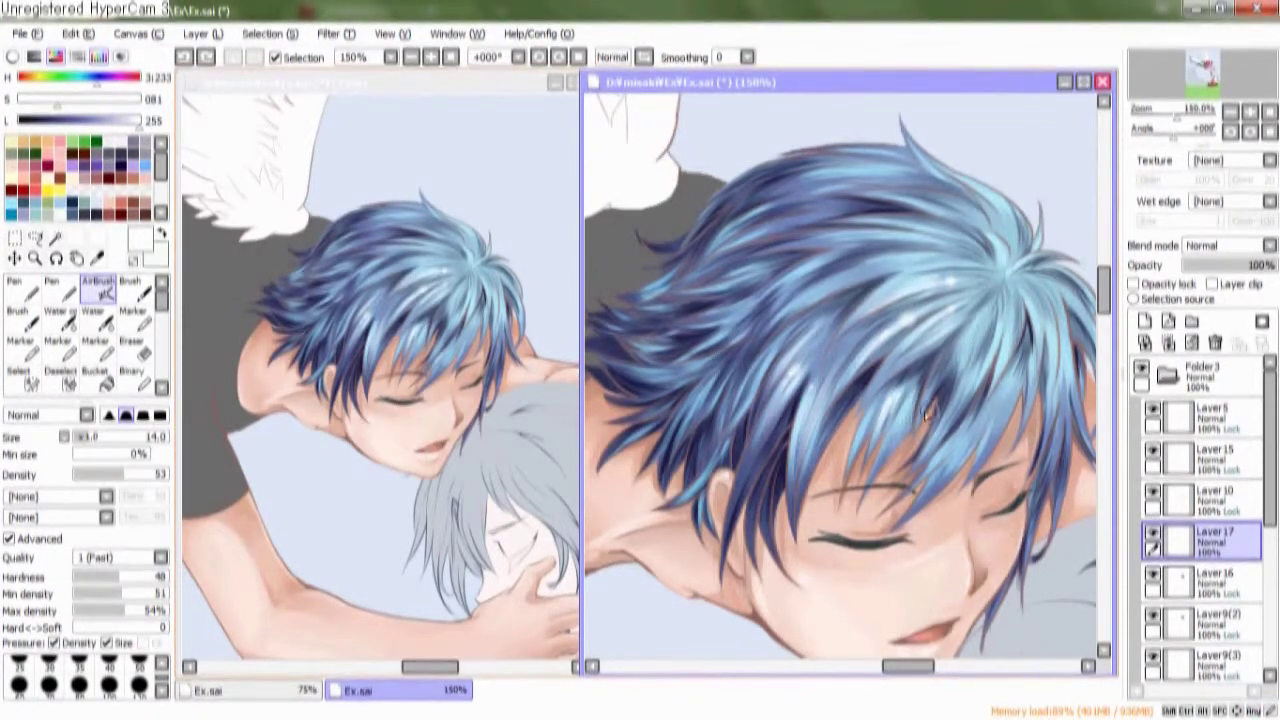
left_click_drag(900, 412, 885, 466)
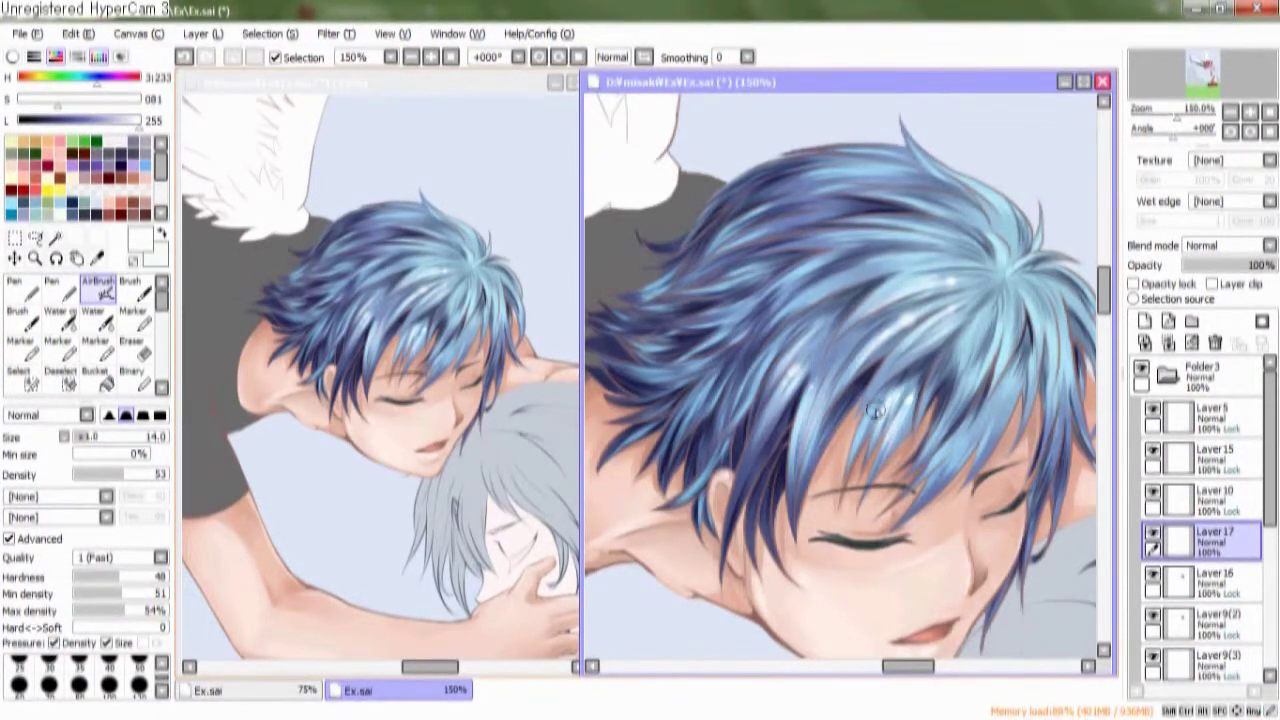
left_click_drag(872, 420, 936, 338)
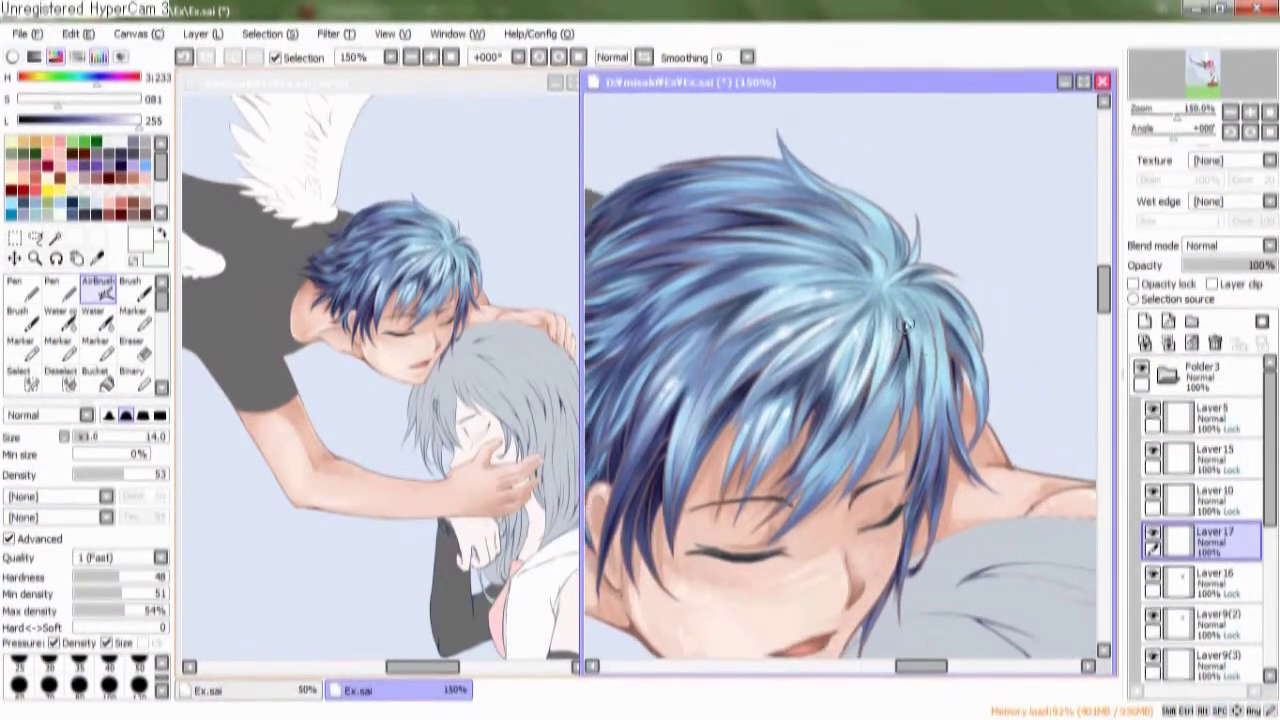
left_click_drag(906, 325, 914, 333)
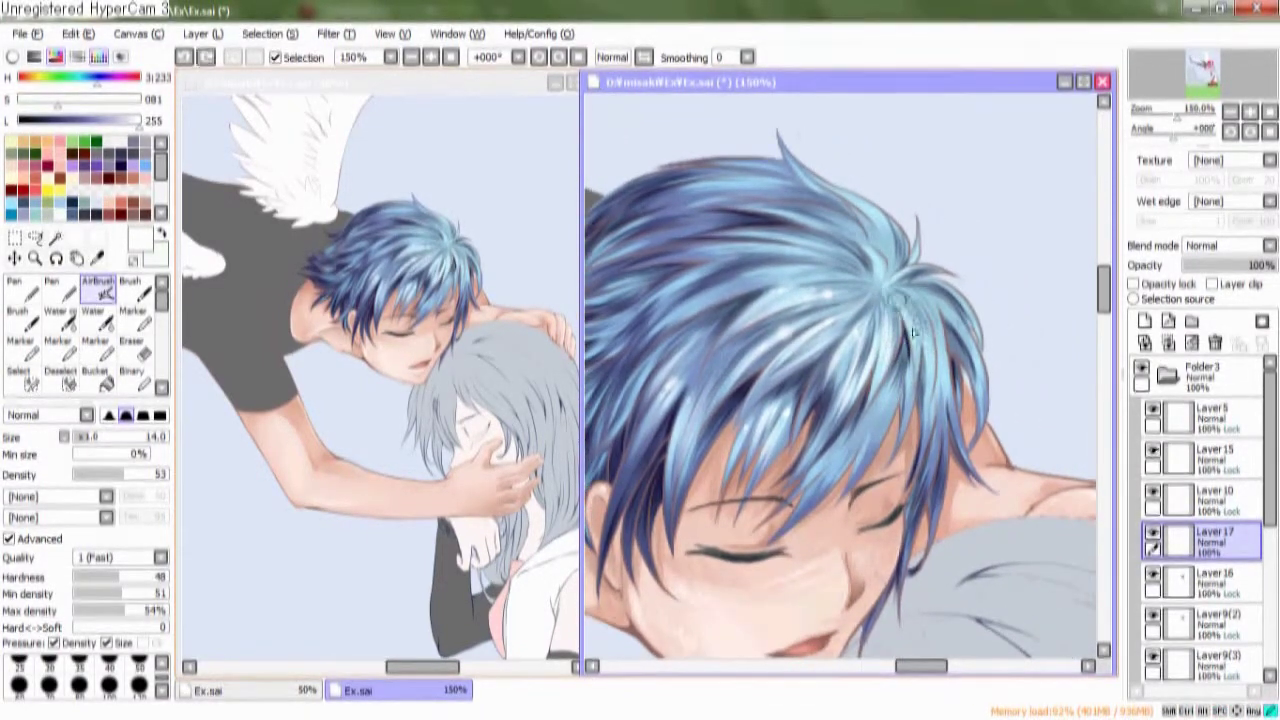
left_click_drag(914, 325, 916, 329)
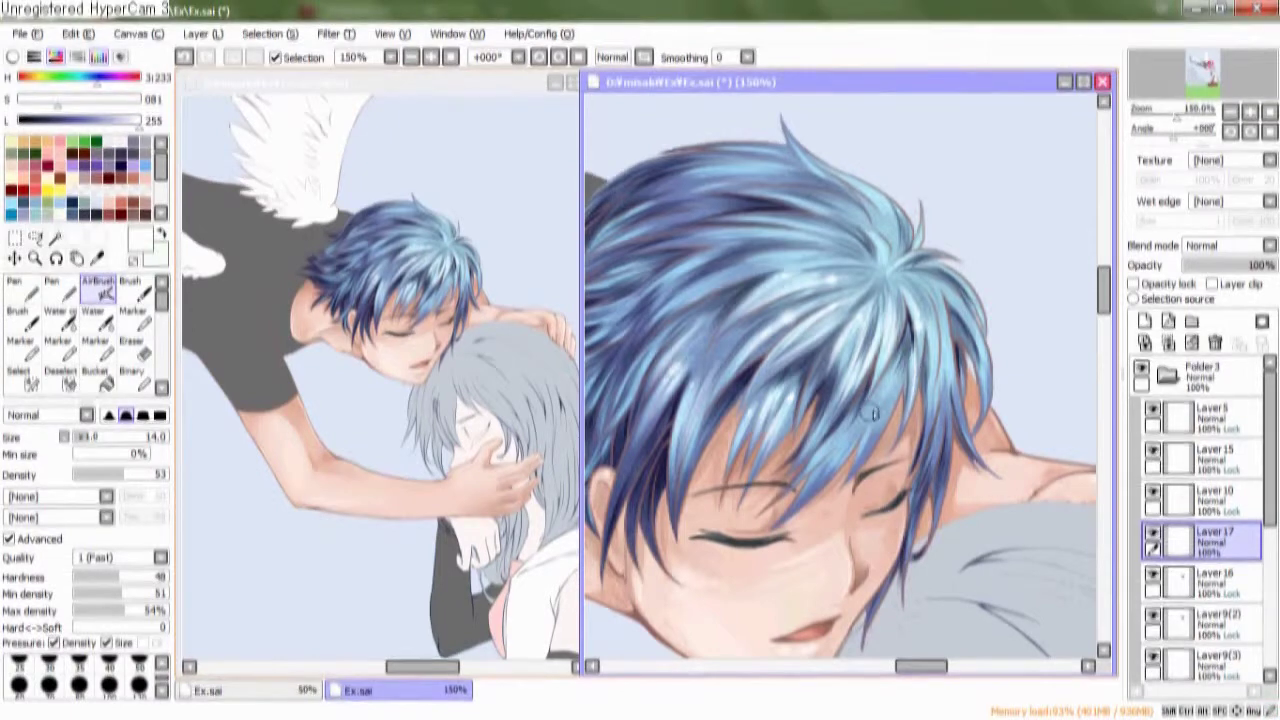
Airbrush white highlights on the fringe tips and the strands beside the face, lowering the AirBrush density to 36
left_click_drag(868, 413, 856, 451)
left_click_drag(916, 407, 888, 425)
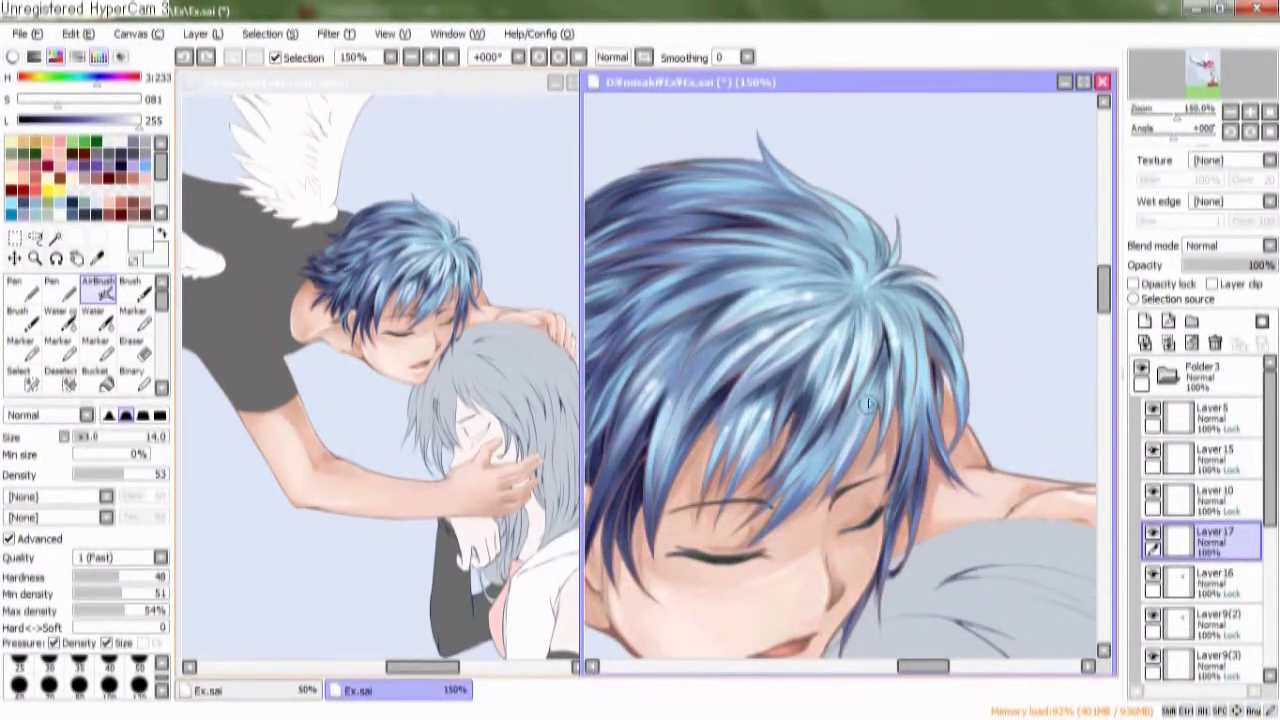
mouse_move(830, 443)
left_mouse_down()
mouse_move(810, 470)
mouse_move(816, 448)
left_mouse_up()
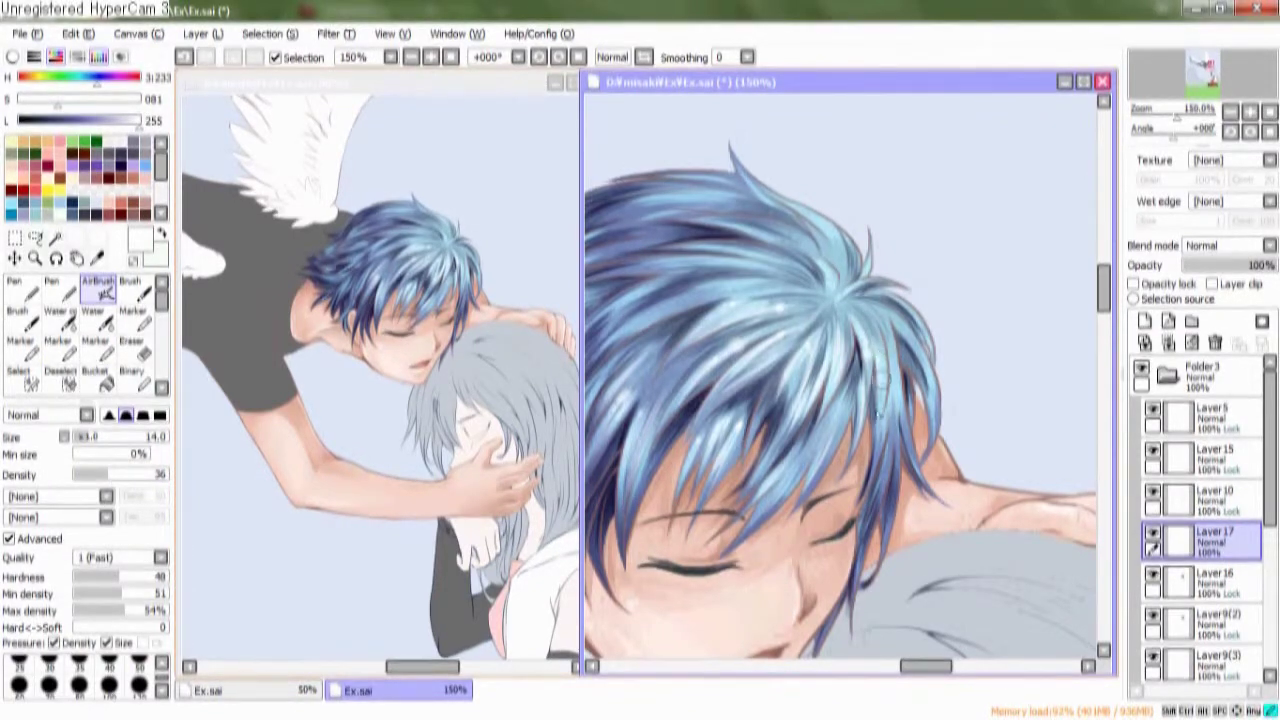
left_click_drag(905, 375, 845, 365)
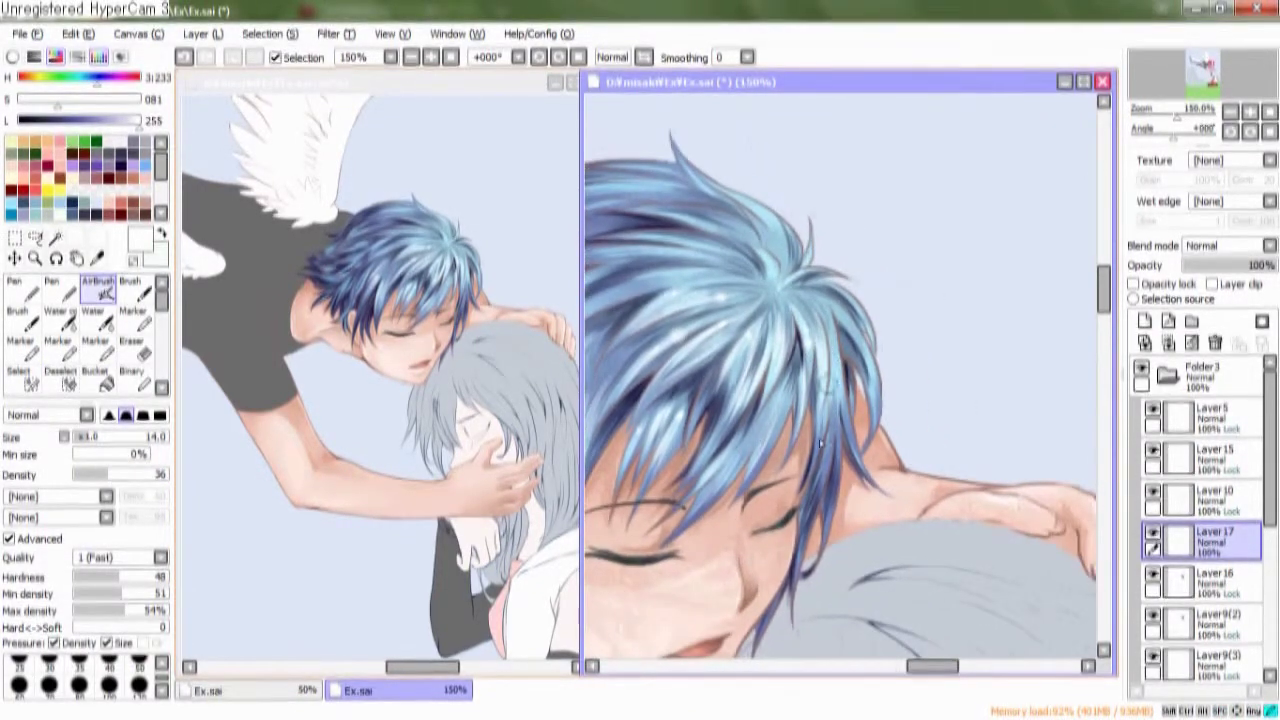
left_click_drag(860, 440, 890, 325)
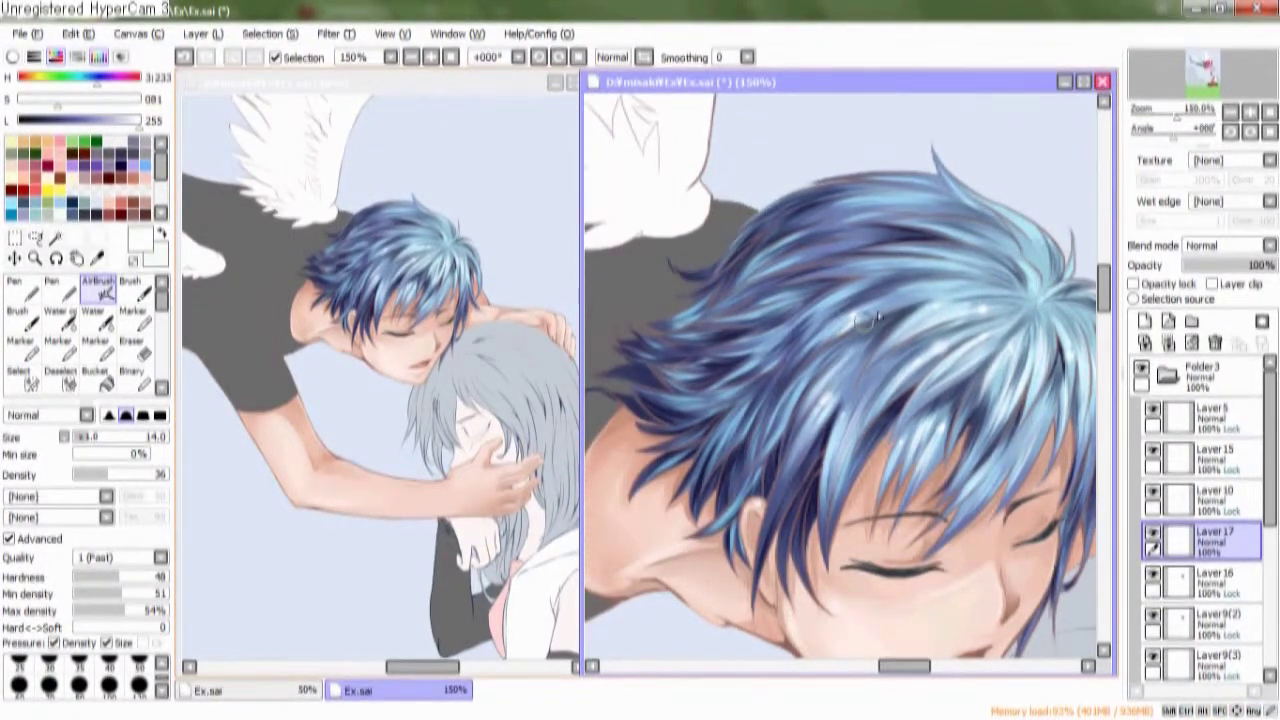
Airbrush white highlights at size 14 and density 36 on the strands radiating from the crown and across the top of the head
left_click_drag(958, 320, 879, 344)
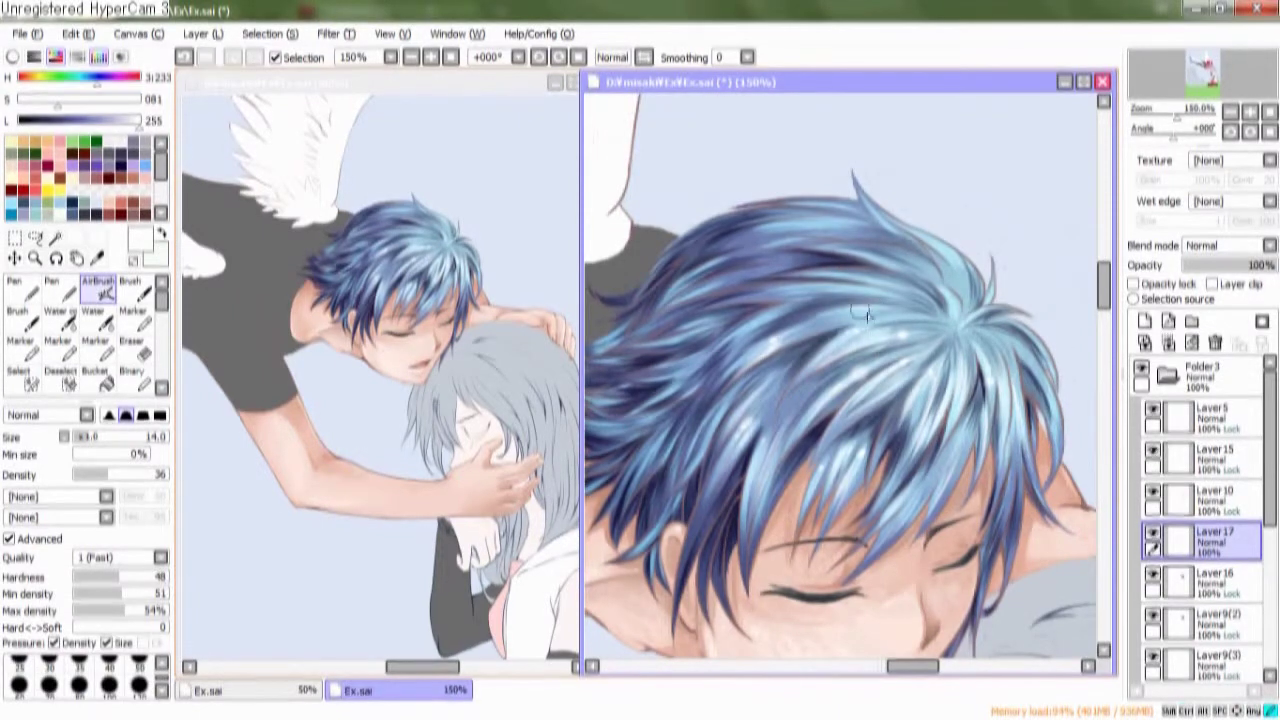
left_click_drag(877, 322, 761, 344)
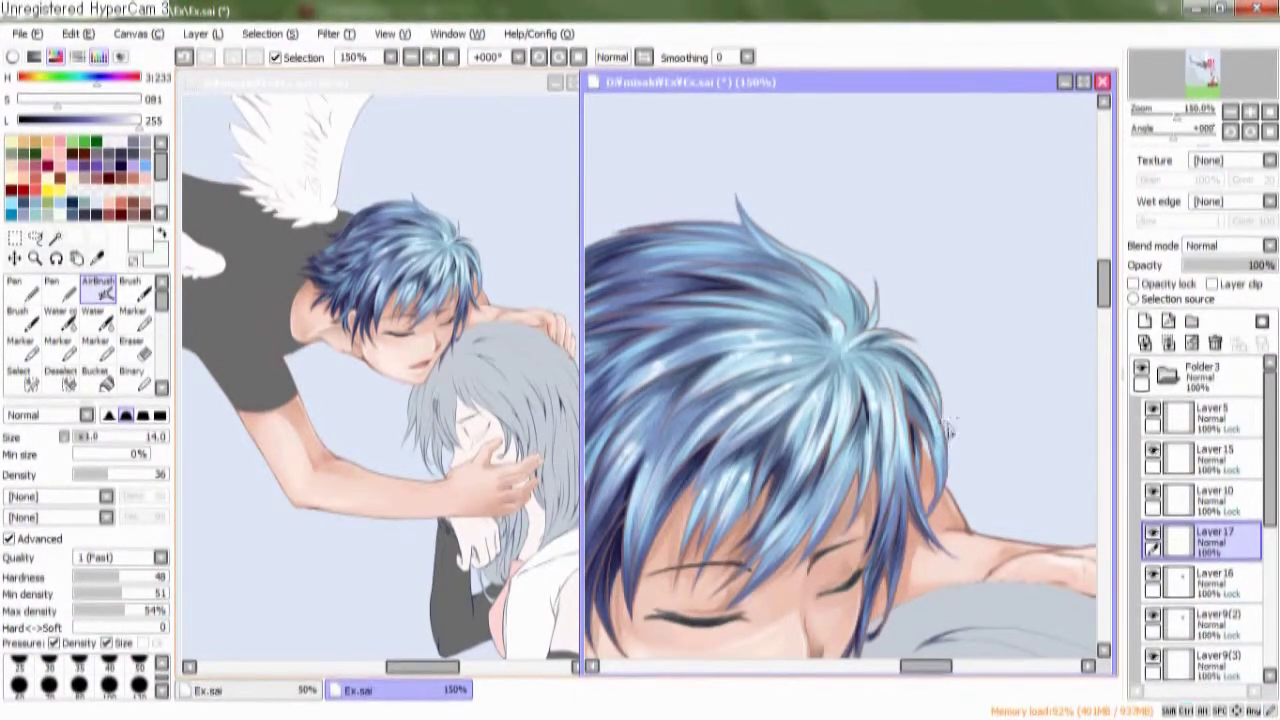
left_click_drag(936, 446, 914, 430)
mouse_move(676, 289)
left_mouse_down()
mouse_move(935, 345)
mouse_move(858, 345)
mouse_move(838, 337)
mouse_move(870, 327)
mouse_move(800, 300)
mouse_move(830, 295)
mouse_move(865, 330)
mouse_move(849, 294)
mouse_move(868, 311)
mouse_move(871, 301)
left_mouse_up()
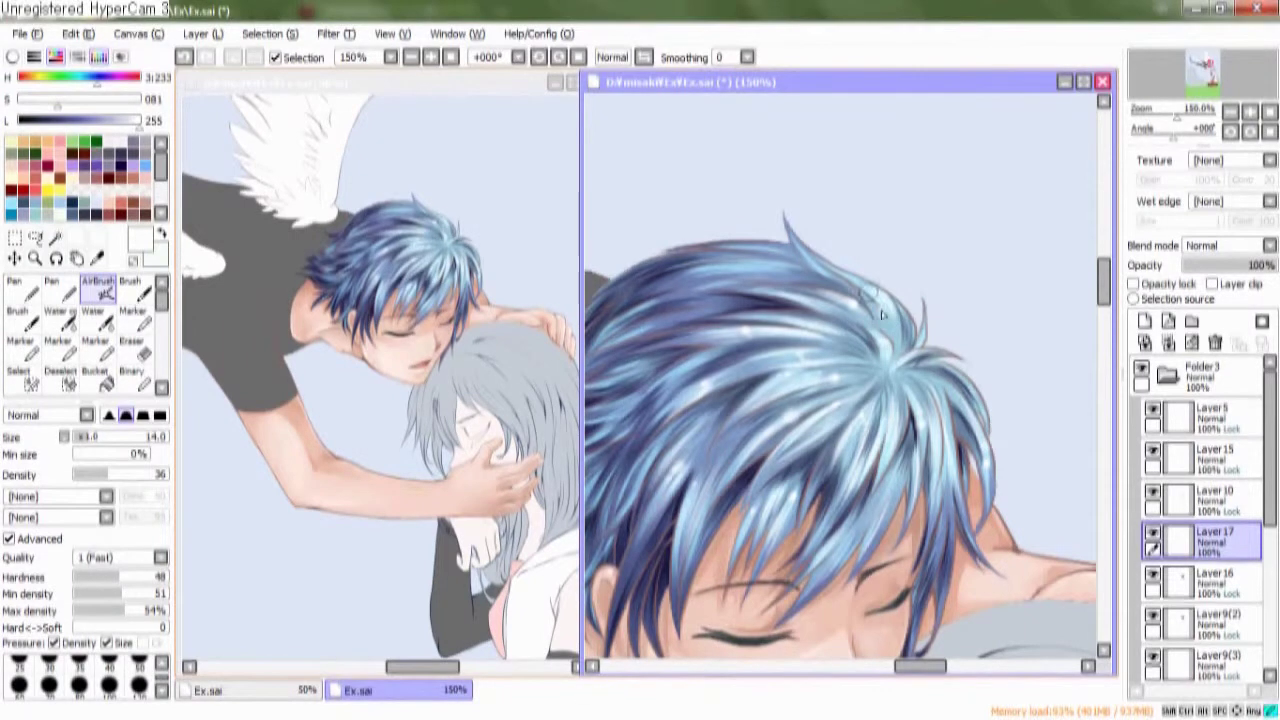
mouse_move(700, 318)
left_mouse_down()
mouse_move(832, 283)
mouse_move(775, 285)
mouse_move(893, 263)
left_mouse_up()
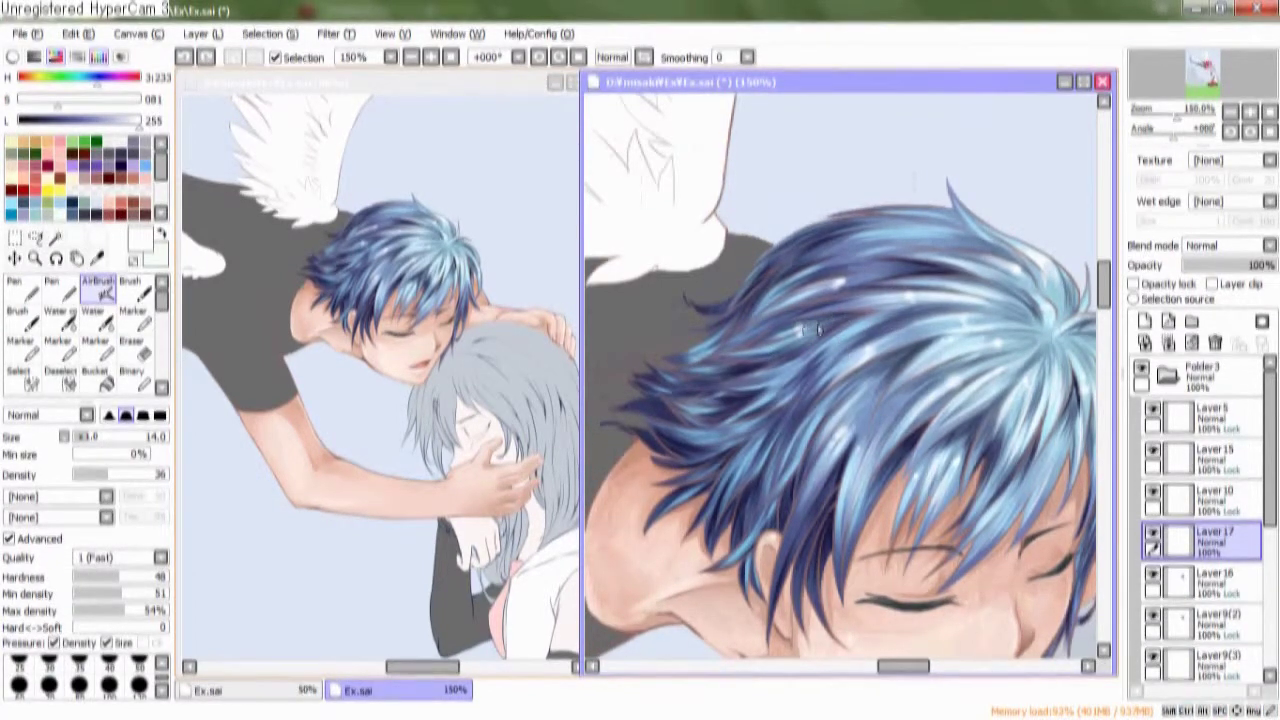
Airbrush bright white highlights on the swept-back strands behind the ear and at the back of the head
mouse_move(785, 366)
left_mouse_down()
mouse_move(762, 370)
mouse_move(808, 332)
mouse_move(737, 356)
mouse_move(815, 335)
mouse_move(760, 370)
mouse_move(810, 368)
left_mouse_up()
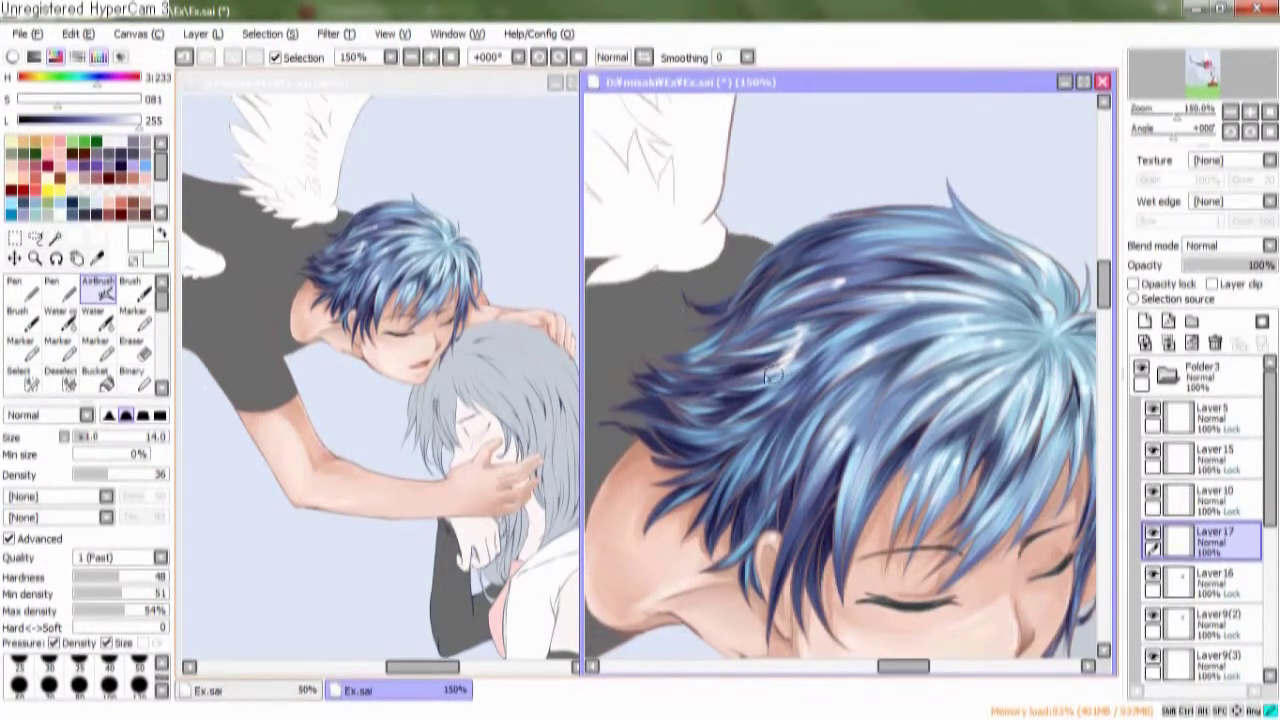
left_click_drag(845, 406, 867, 400)
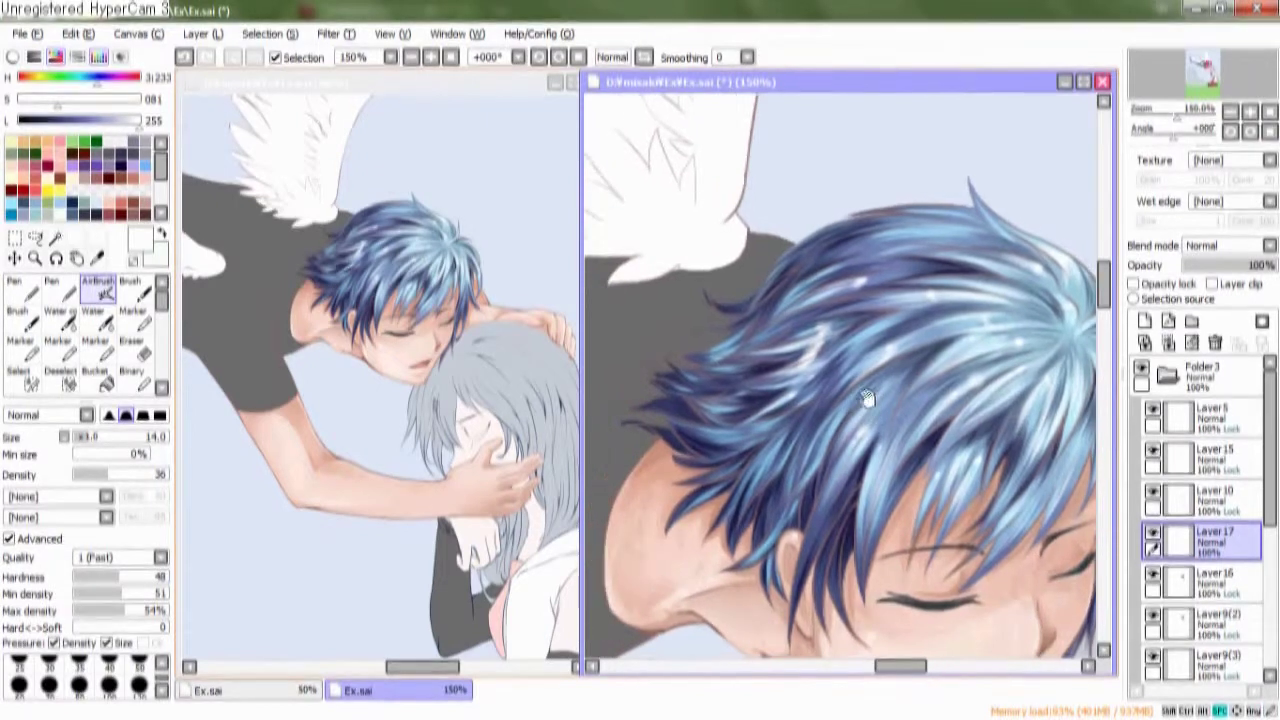
mouse_move(797, 420)
left_mouse_down()
mouse_move(748, 505)
mouse_move(790, 437)
left_mouse_up()
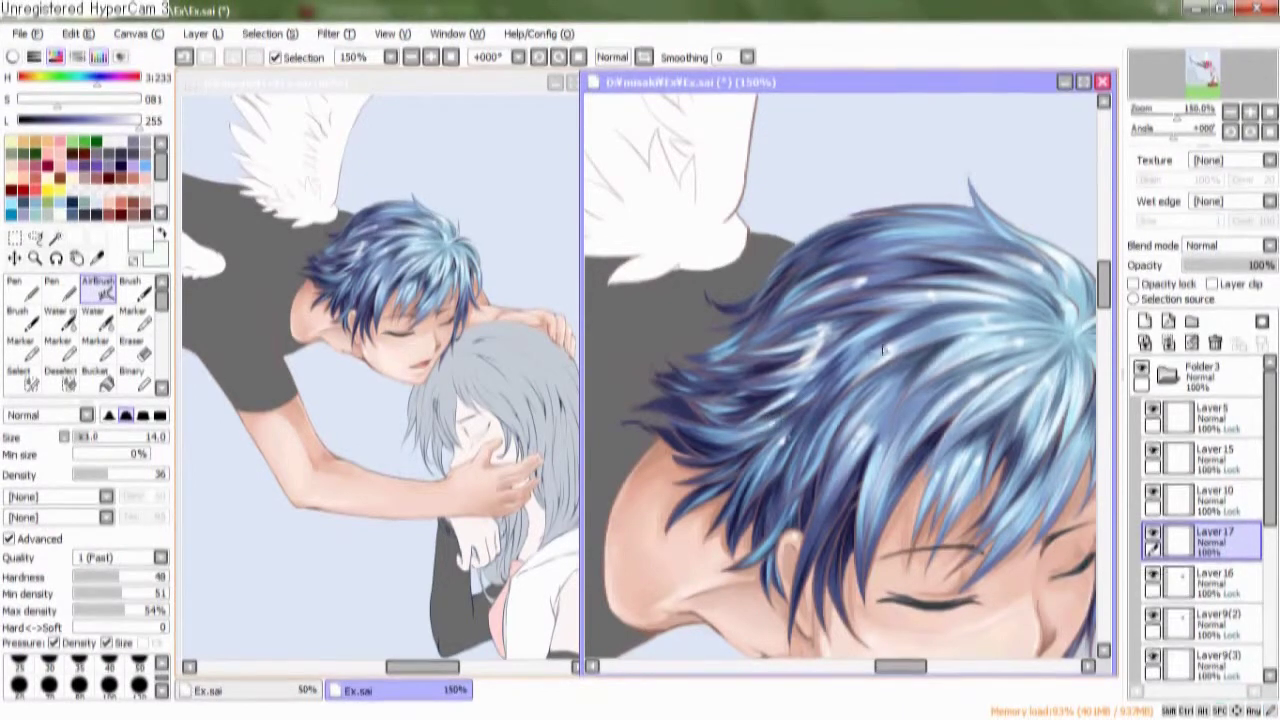
left_click_drag(777, 417, 802, 370)
Undo the last airbrush stroke and paint white highlights on the upper back strands of the head
scroll(777, 445, "up", 2)
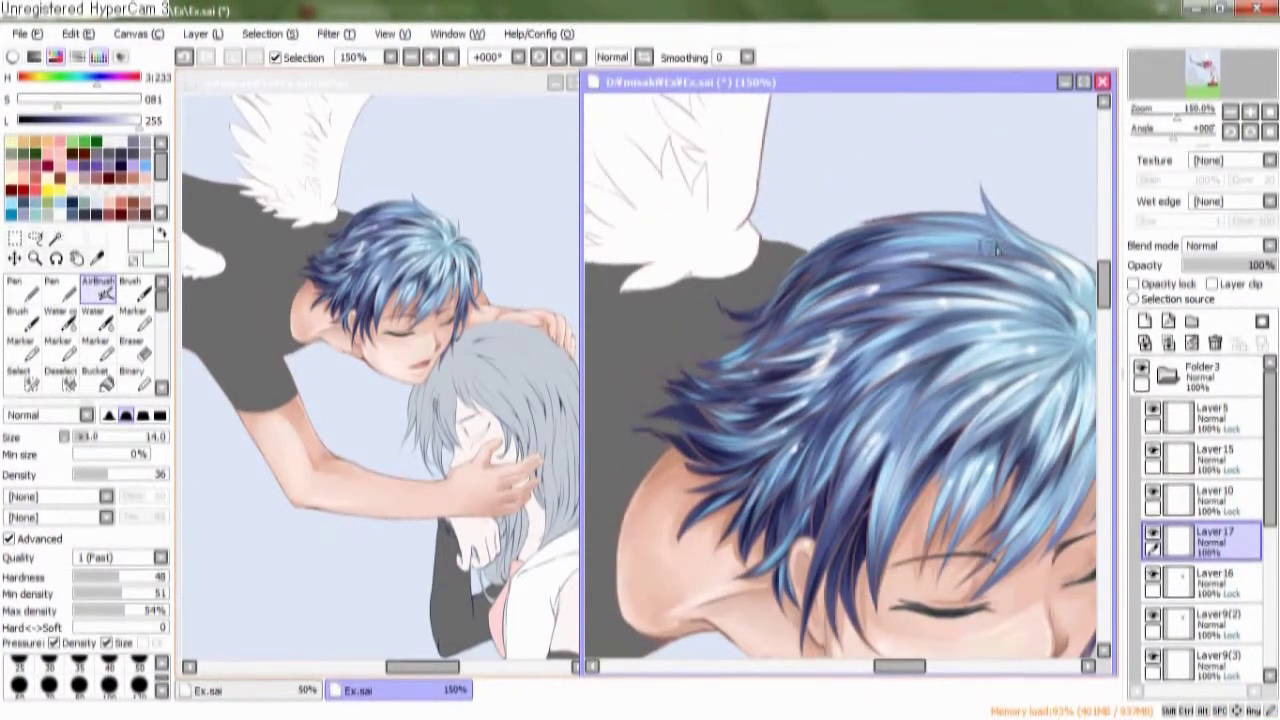
key("ctrl+z")
left_click_drag(866, 288, 915, 280)
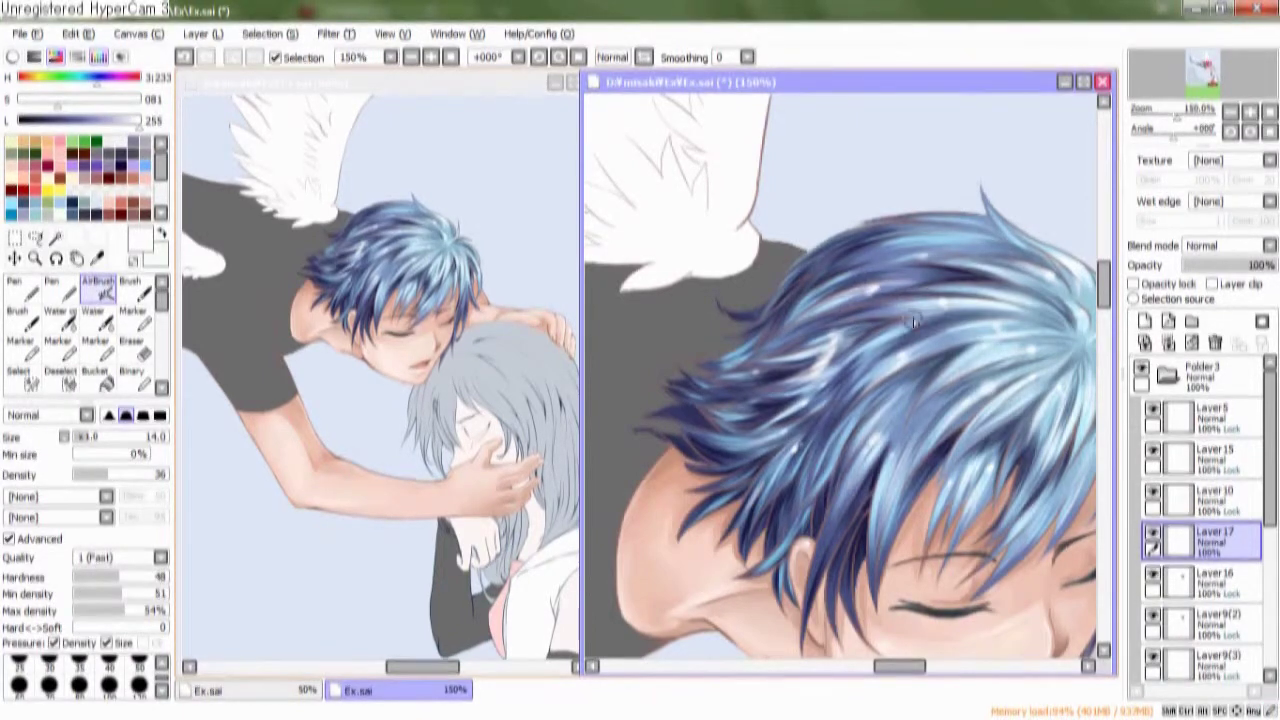
scroll(915, 316, "up", 2)
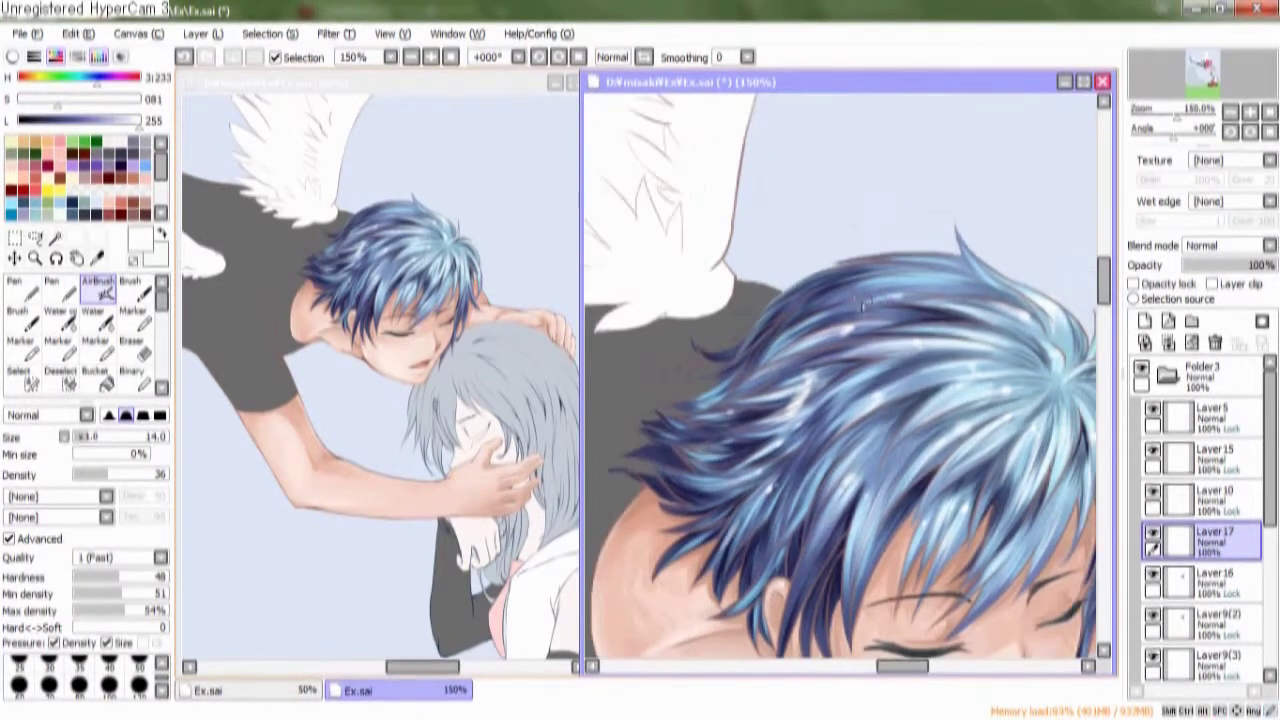
left_click_drag(868, 292, 922, 300)
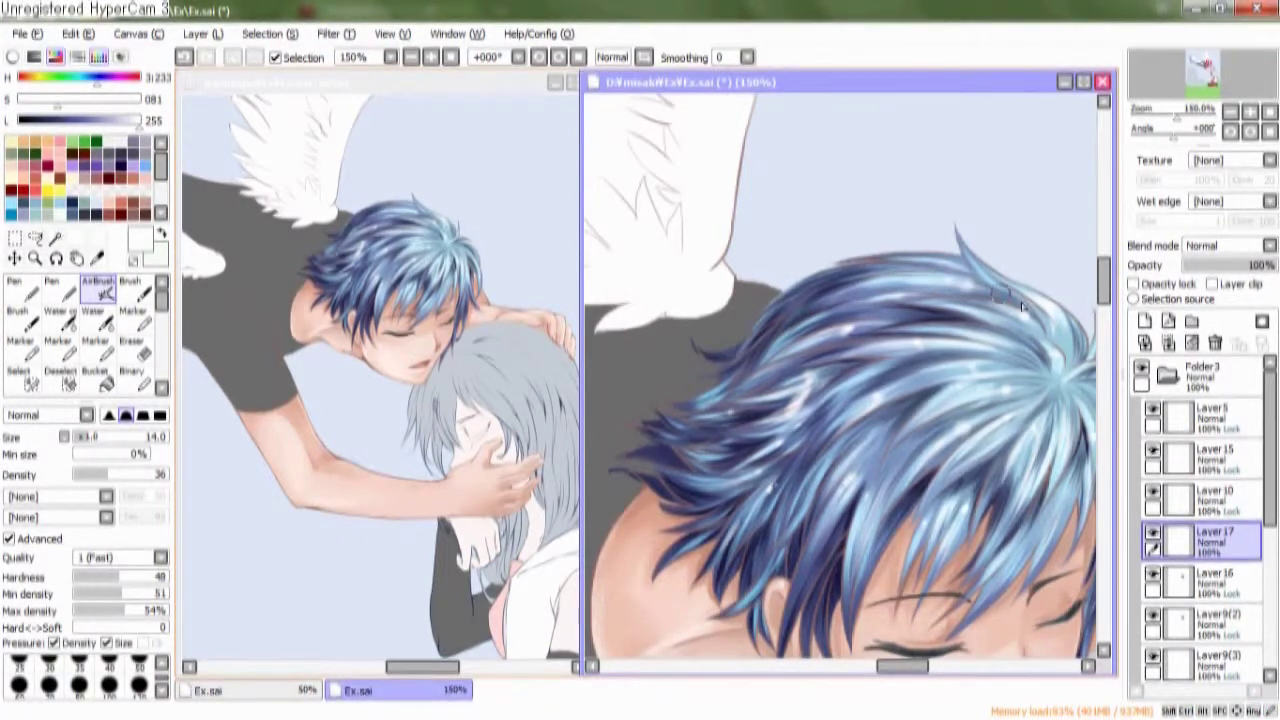
Airbrush white highlights on the spike above the crown and the strands on the far side of the face
scroll(944, 281, "right", 3)
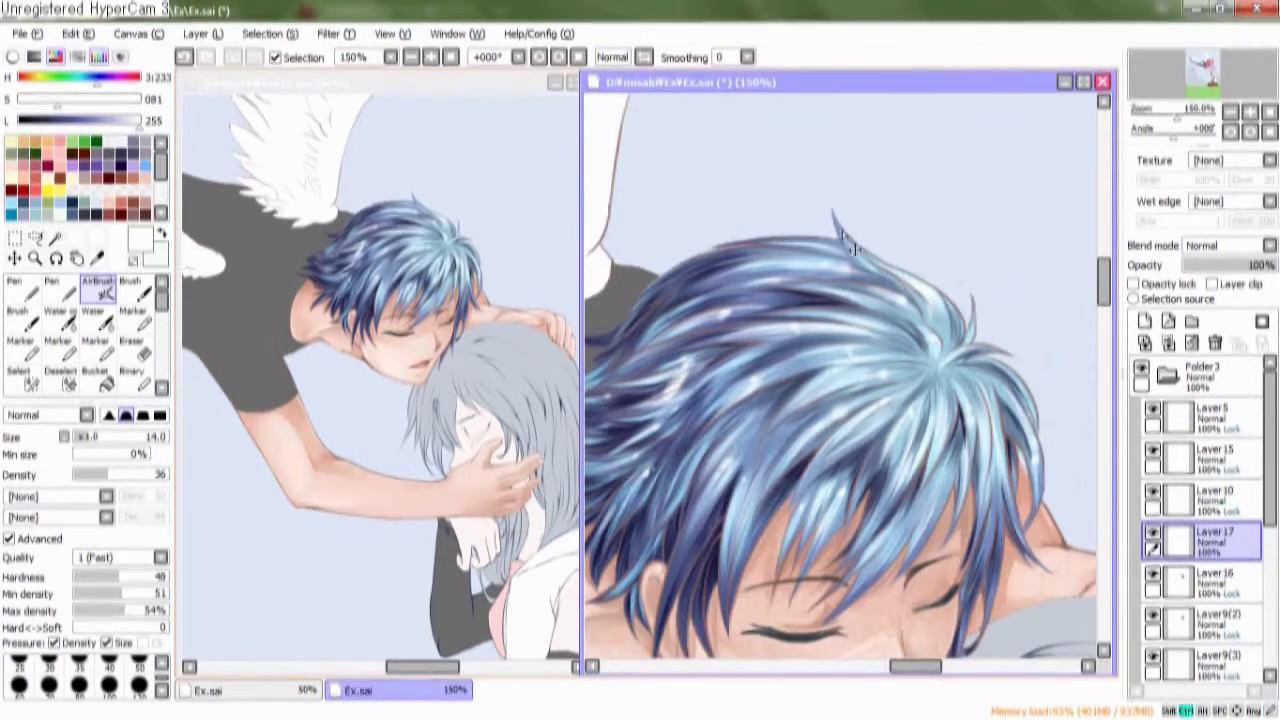
scroll(905, 287, "down", 5)
scroll(890, 300, "right", 2)
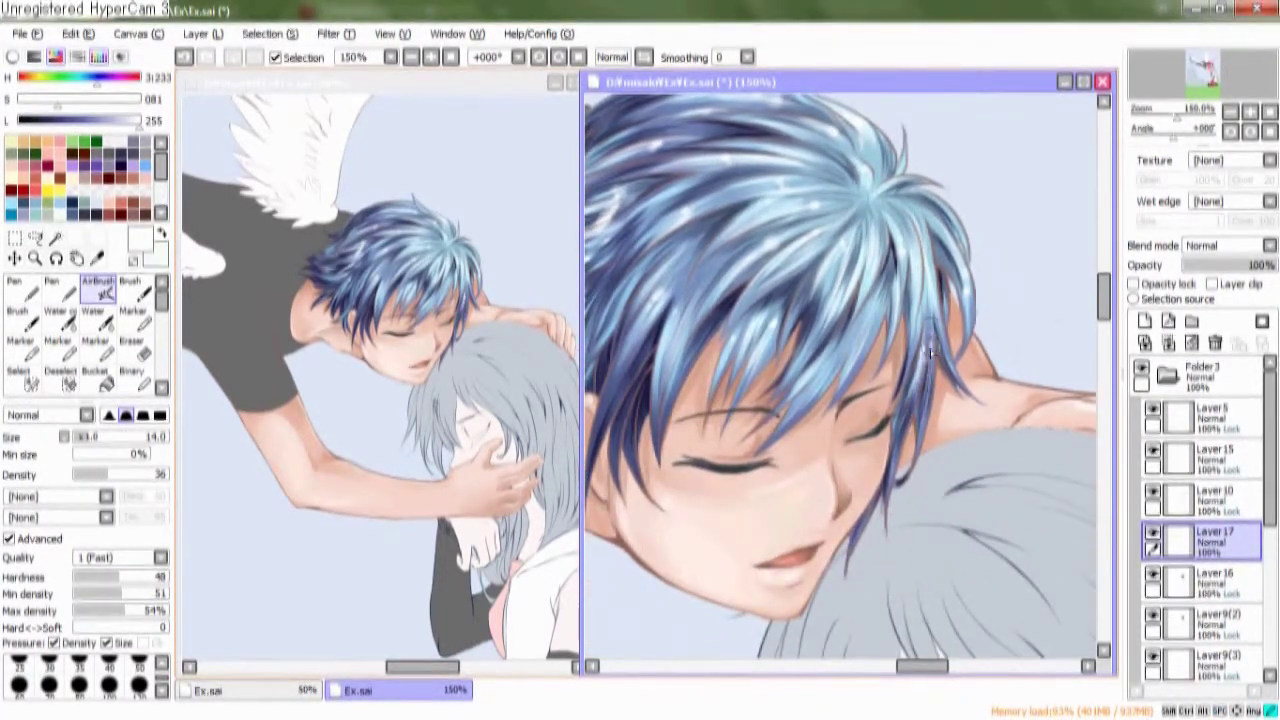
scroll(905, 335, "up", 1)
scroll(905, 335, "right", 1)
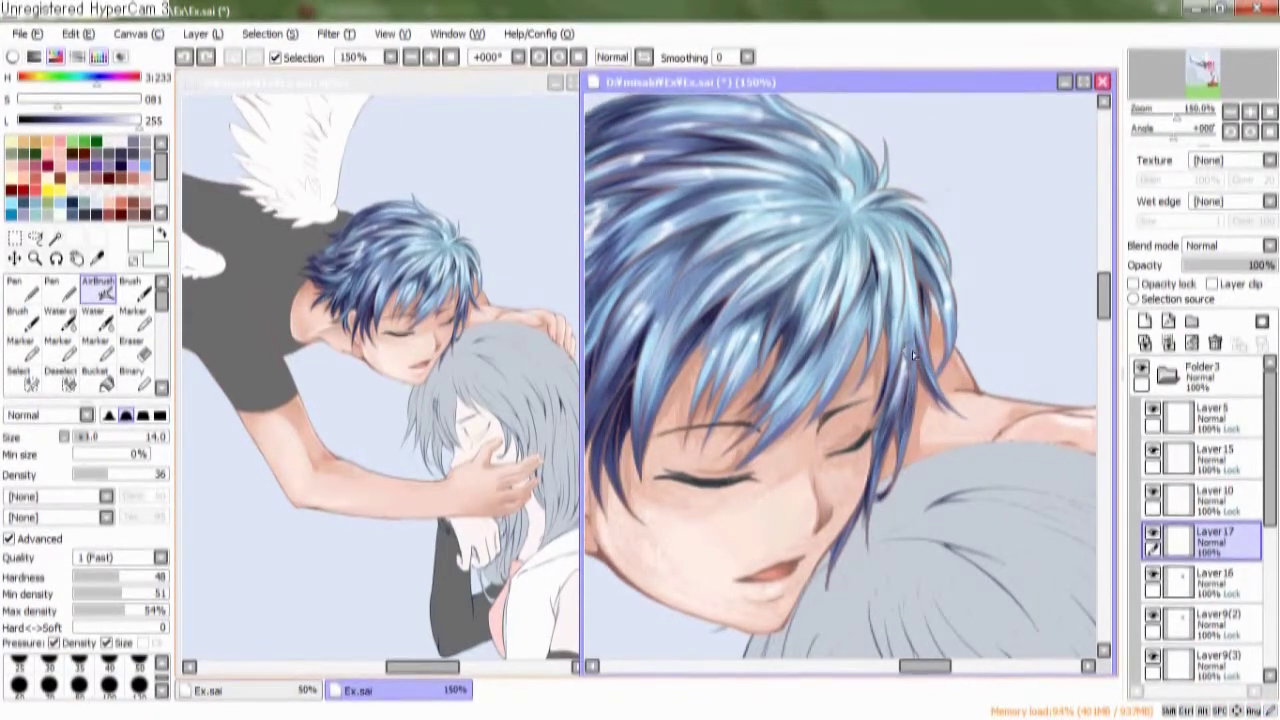
scroll(937, 347, "down", 3)
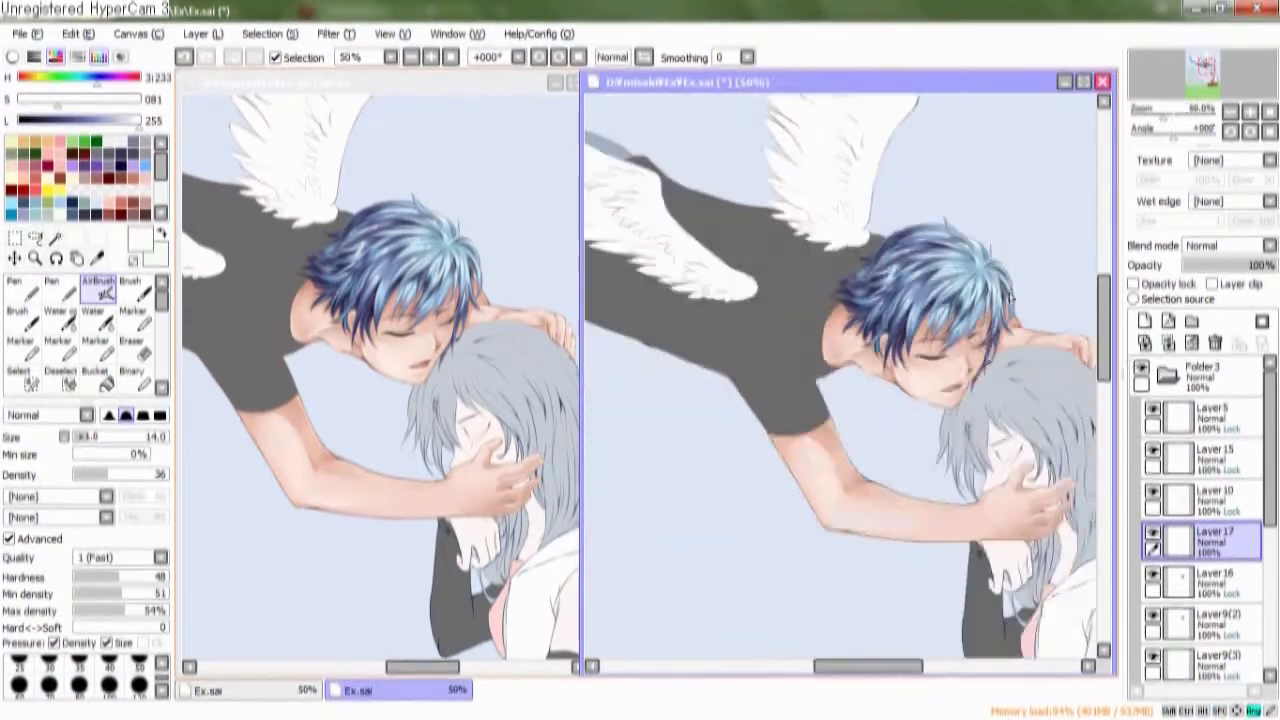
scroll(900, 400, "up", 1)
scroll(1188, 452, "down", 1)
Duplicate the skin layer Layer10 and paint broad white patches on the lower arm with the Pen at size 120
left_click(1188, 452)
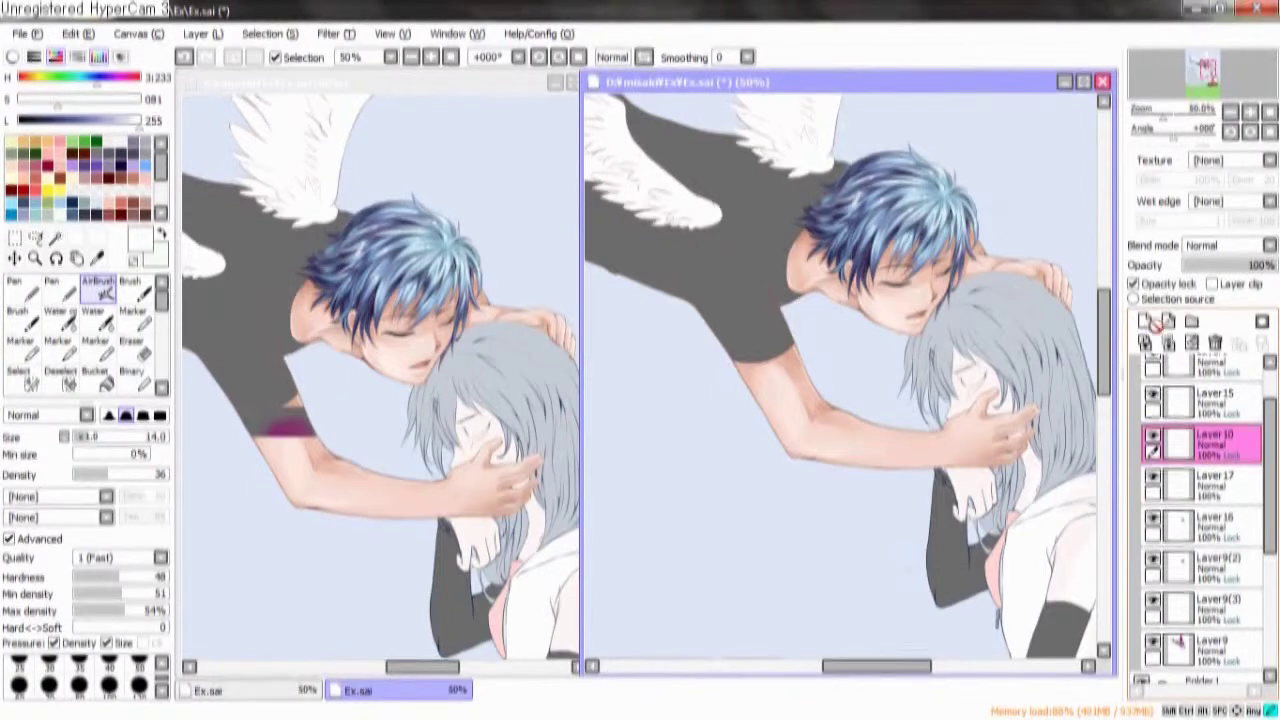
key("ctrl+j")
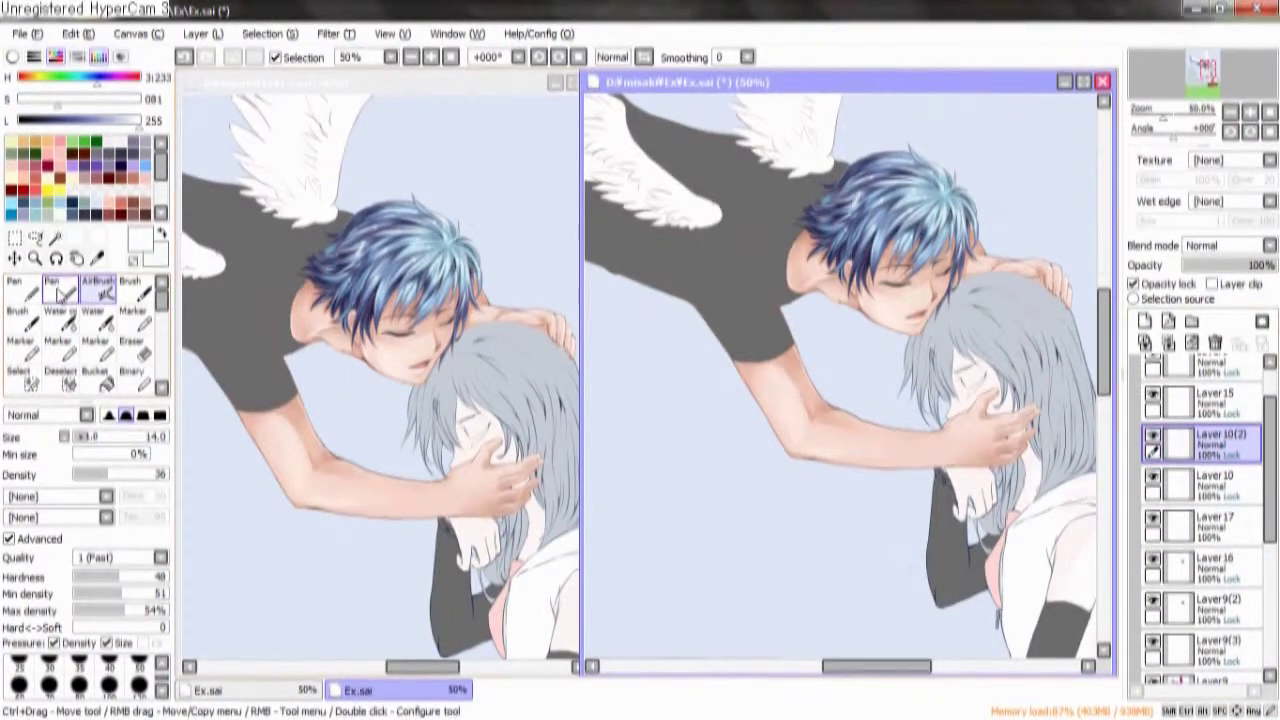
left_click(60, 290)
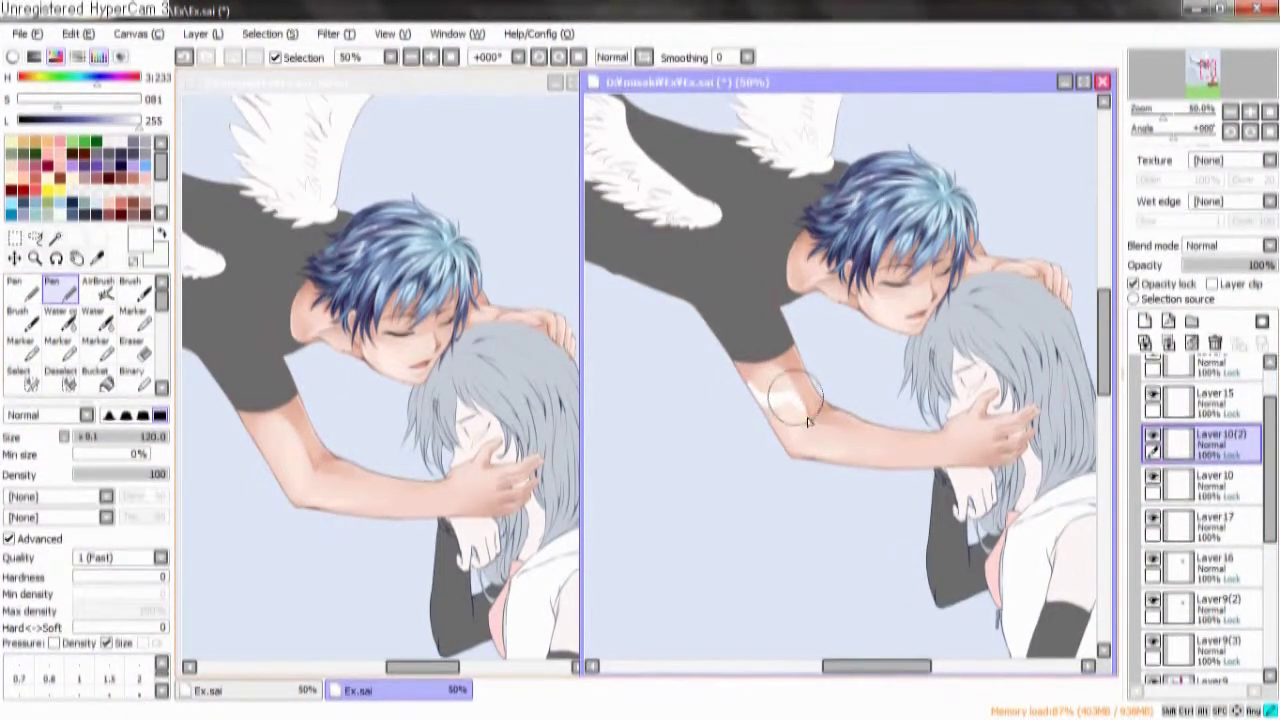
left_click_drag(762, 396, 820, 430)
Blend white highlights along the arm and onto the face with the Marker at size 40 and density 49
left_click(95, 345)
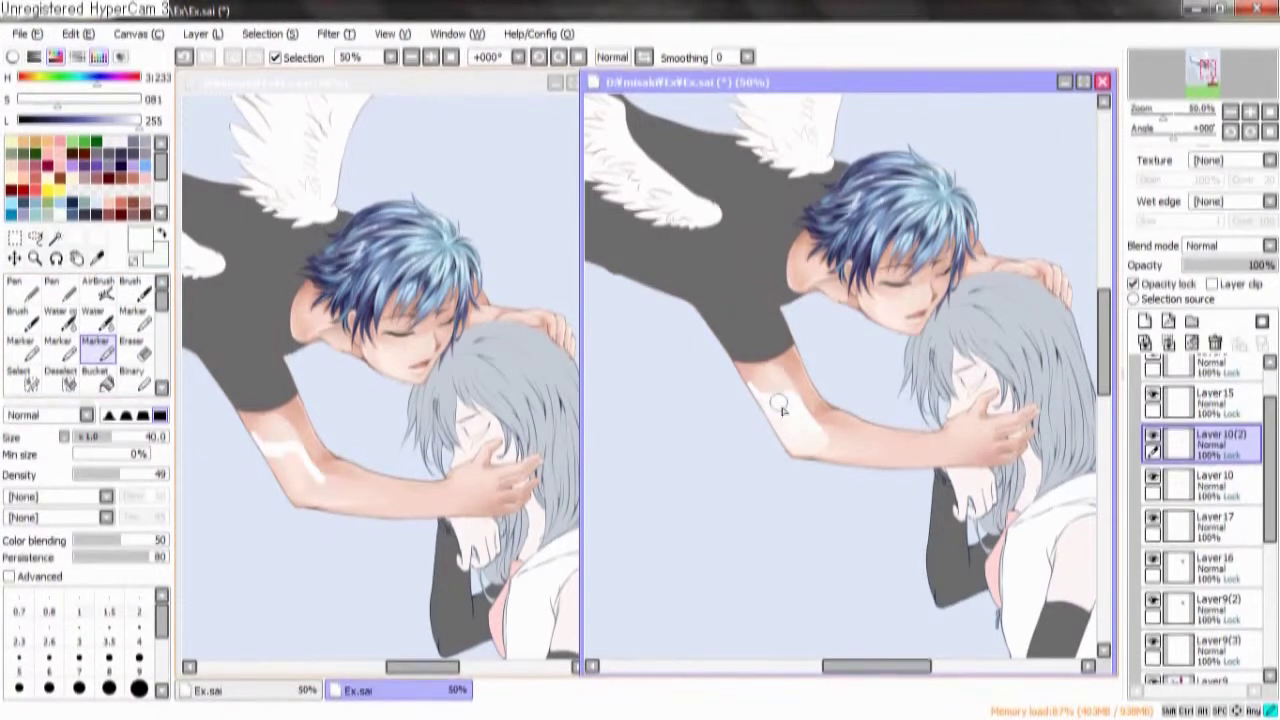
left_click_drag(783, 407, 873, 461)
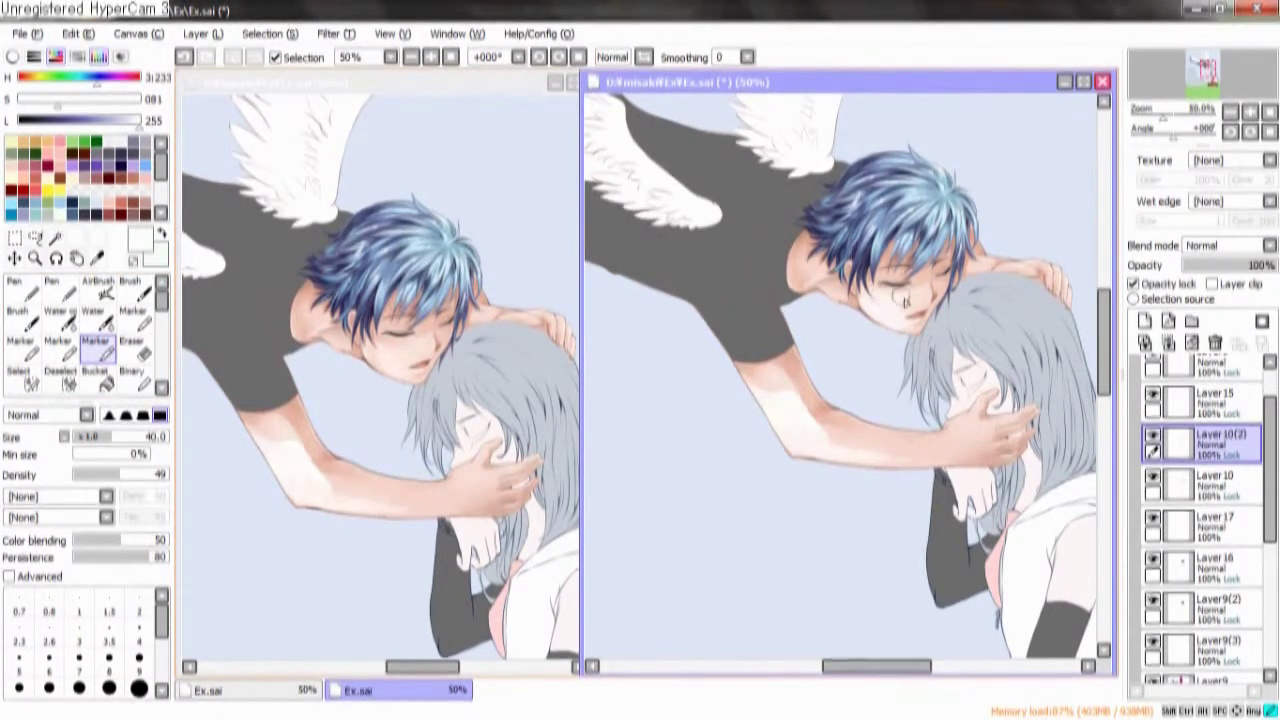
left_click_drag(900, 311, 915, 338)
Set Layer10(2) to the Screen blend mode and lower its opacity to 25%
left_click_drag(1208, 268, 1224, 266)
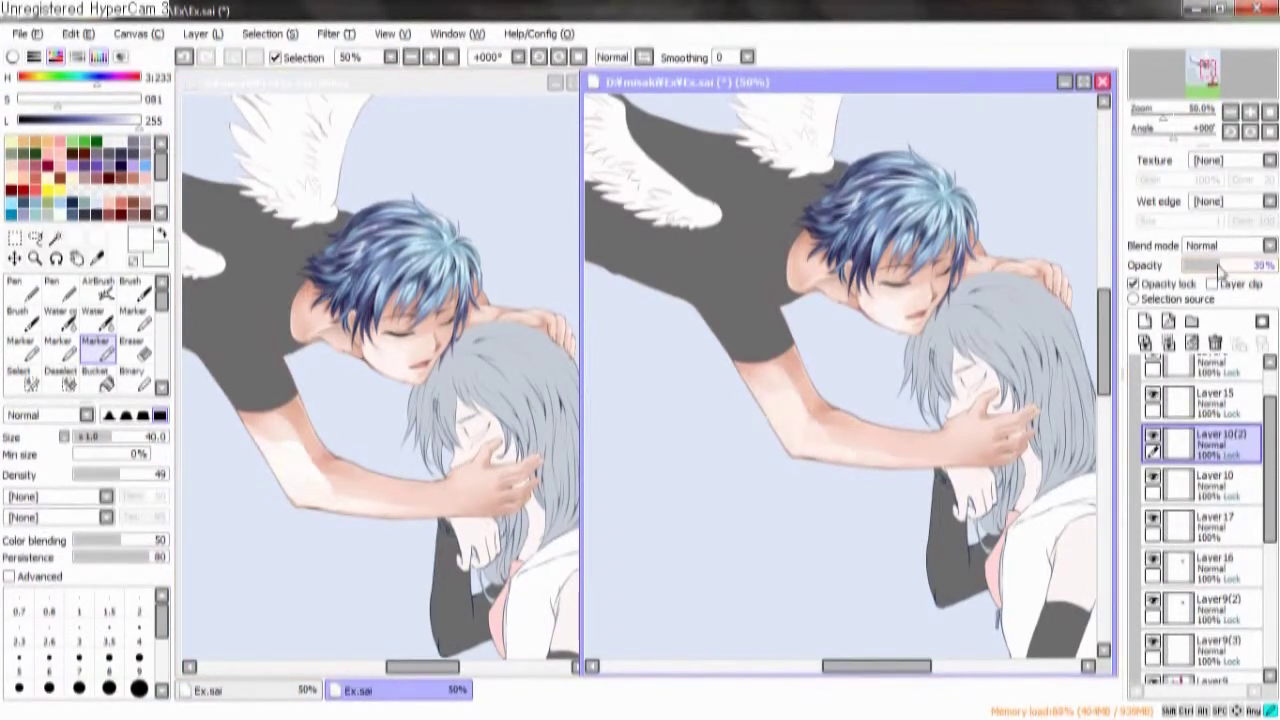
left_click(1225, 245)
left_click(1203, 290)
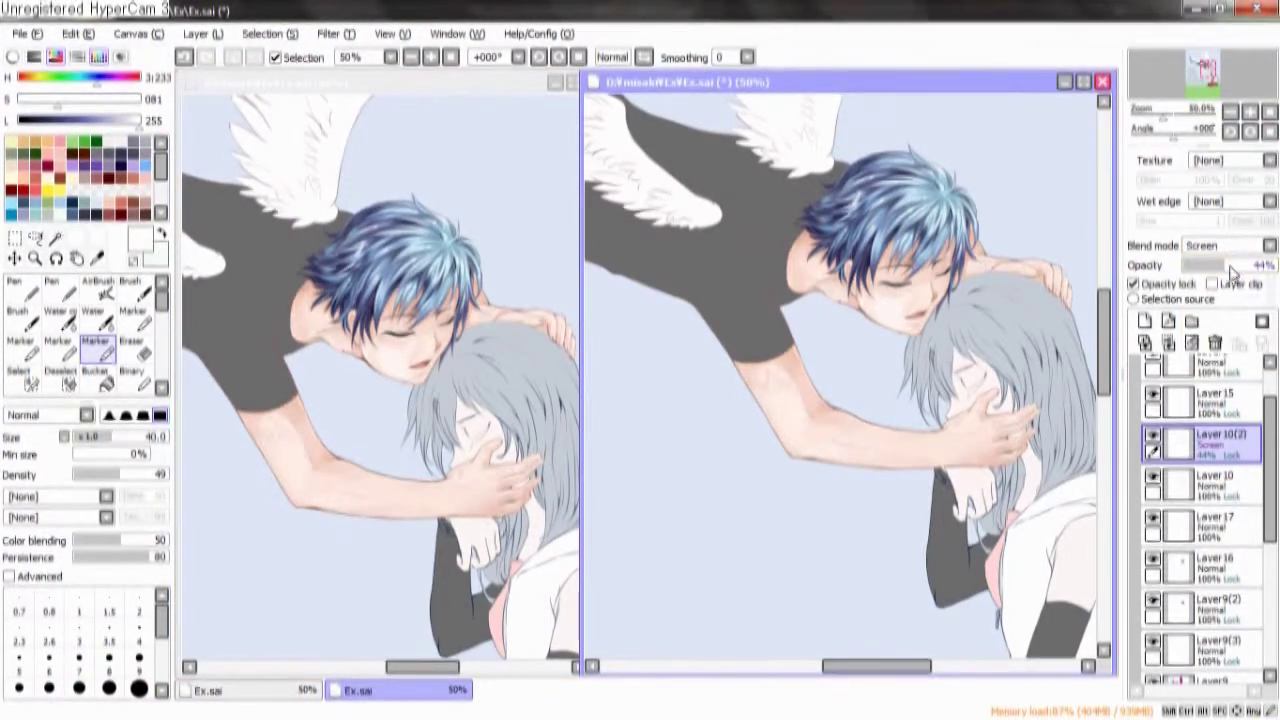
left_click_drag(1228, 272, 1218, 276)
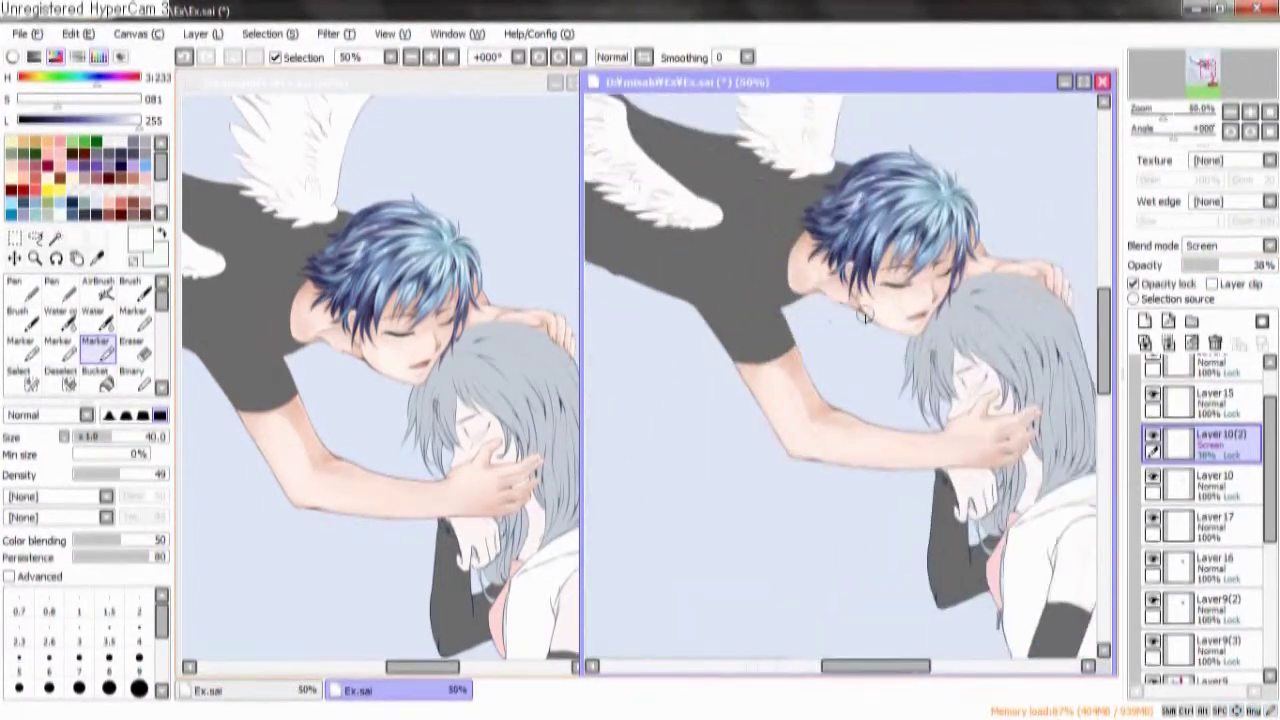
left_click_drag(1250, 266, 1201, 268)
Add a new layer above Layer10(2), inspect the artwork with Layer10 hidden, and merge Layer10(2) into Layer10
left_click_drag(843, 391, 788, 416)
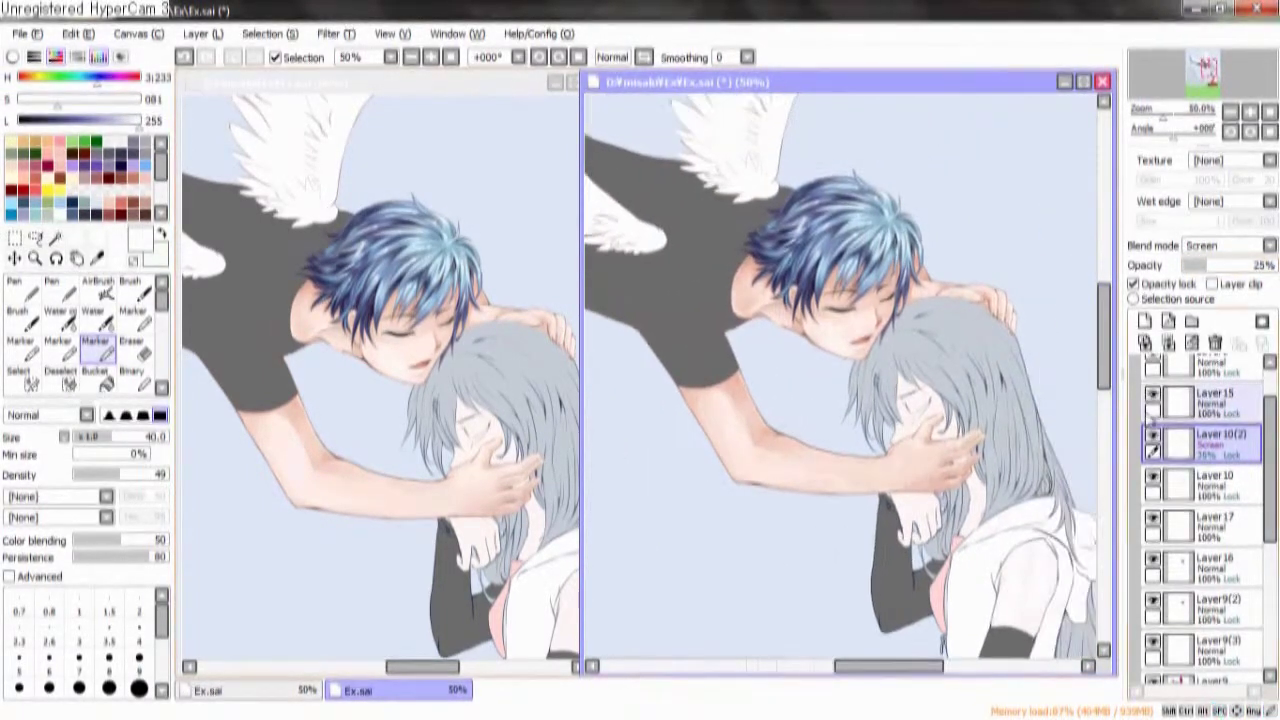
left_click(1180, 484)
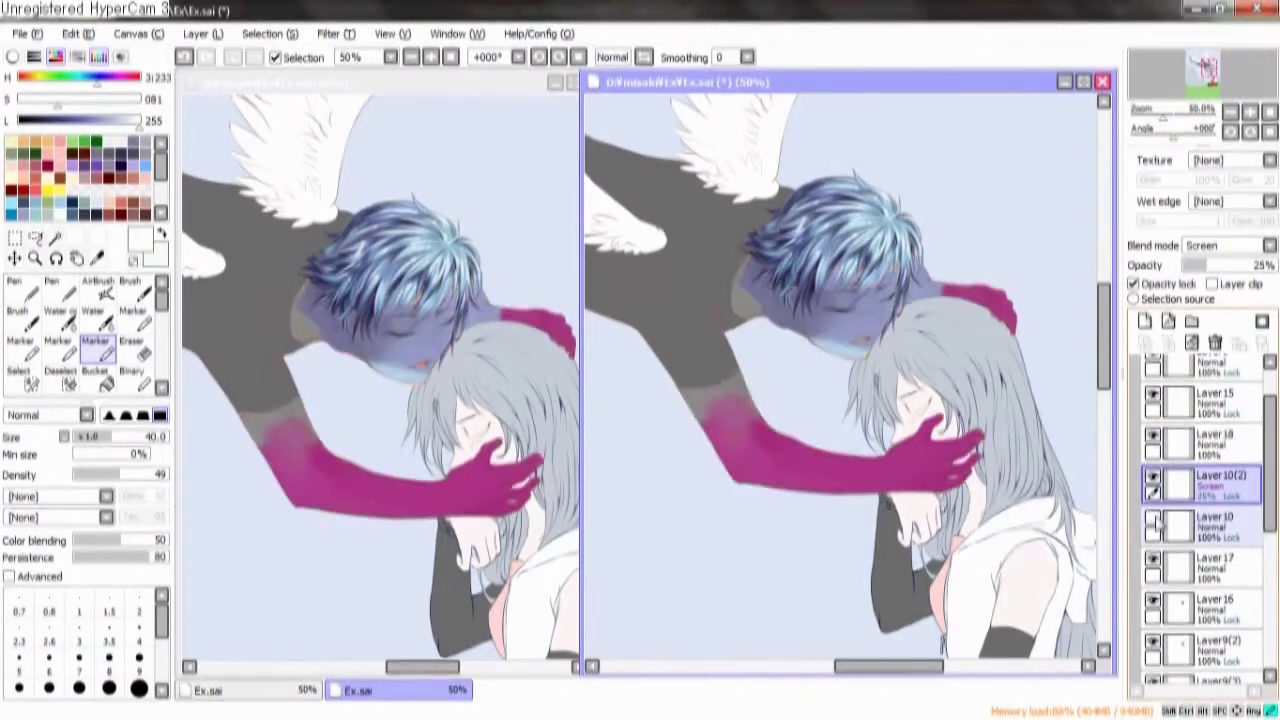
left_click(1186, 450)
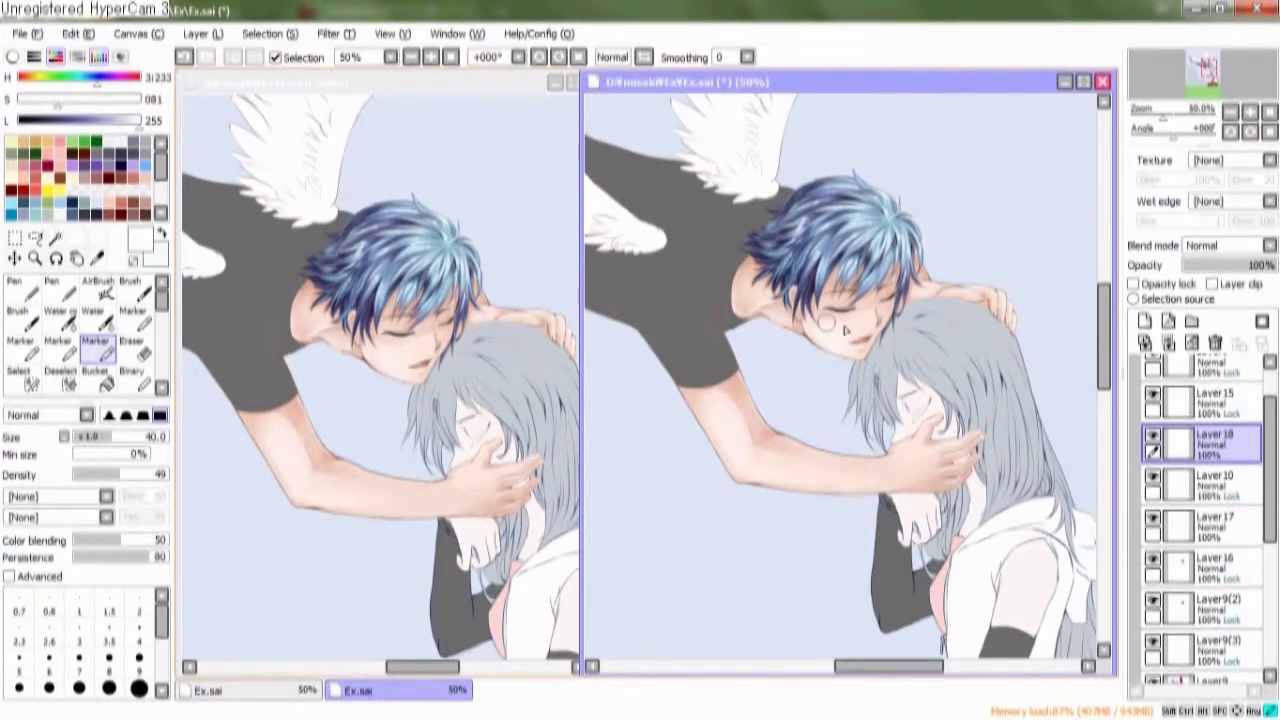
Check the skin around the shoulder and face and remove Layer18 from above Layer10
left_click_drag(745, 305, 790, 315)
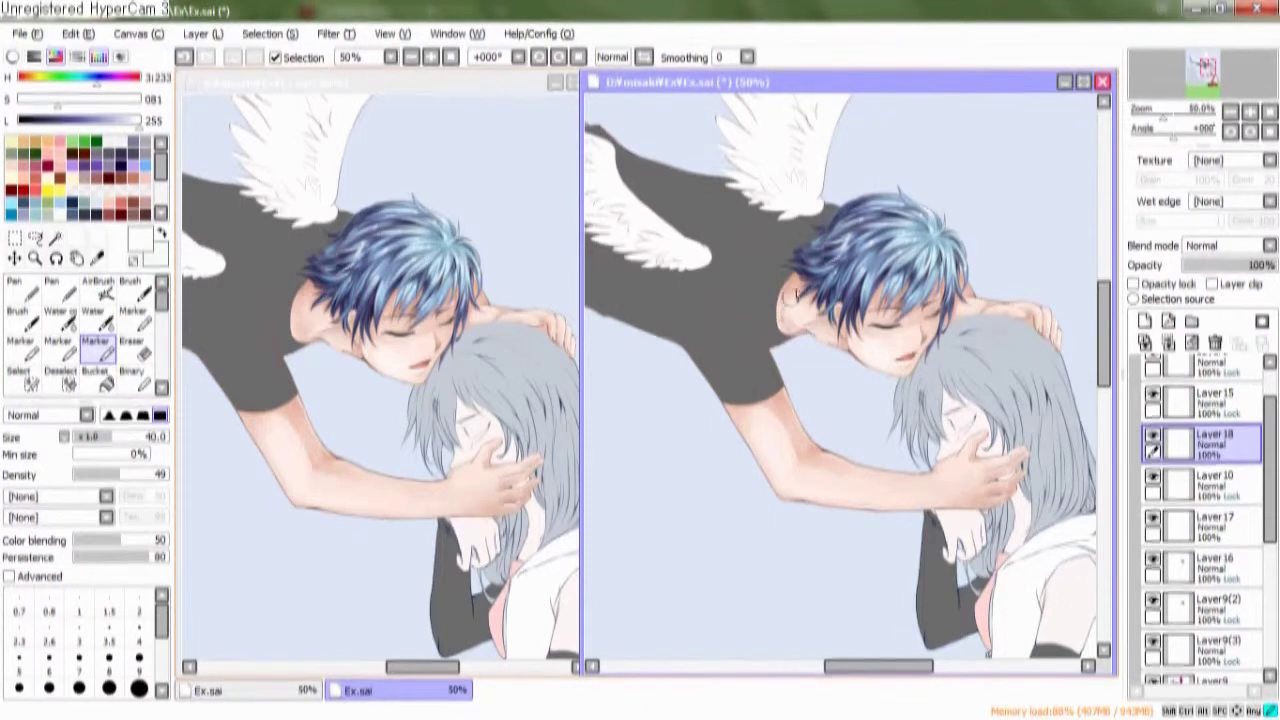
left_click_drag(960, 322, 920, 332)
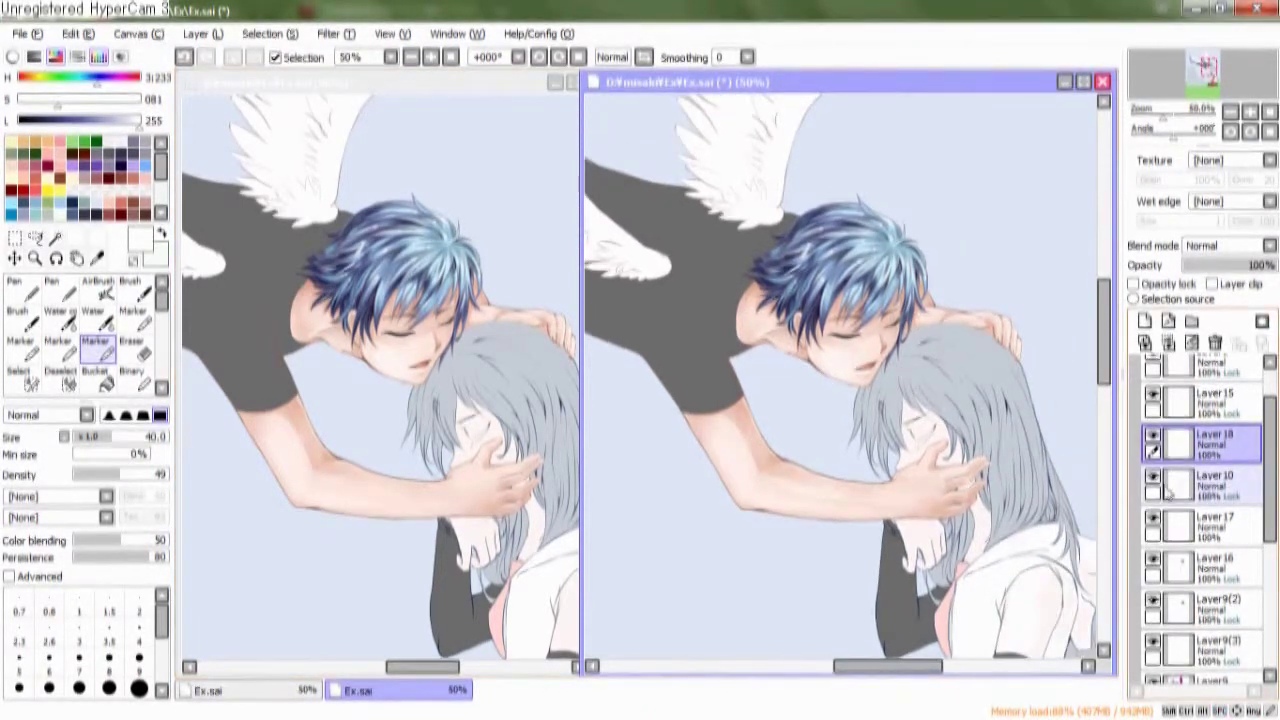
key("Delete")
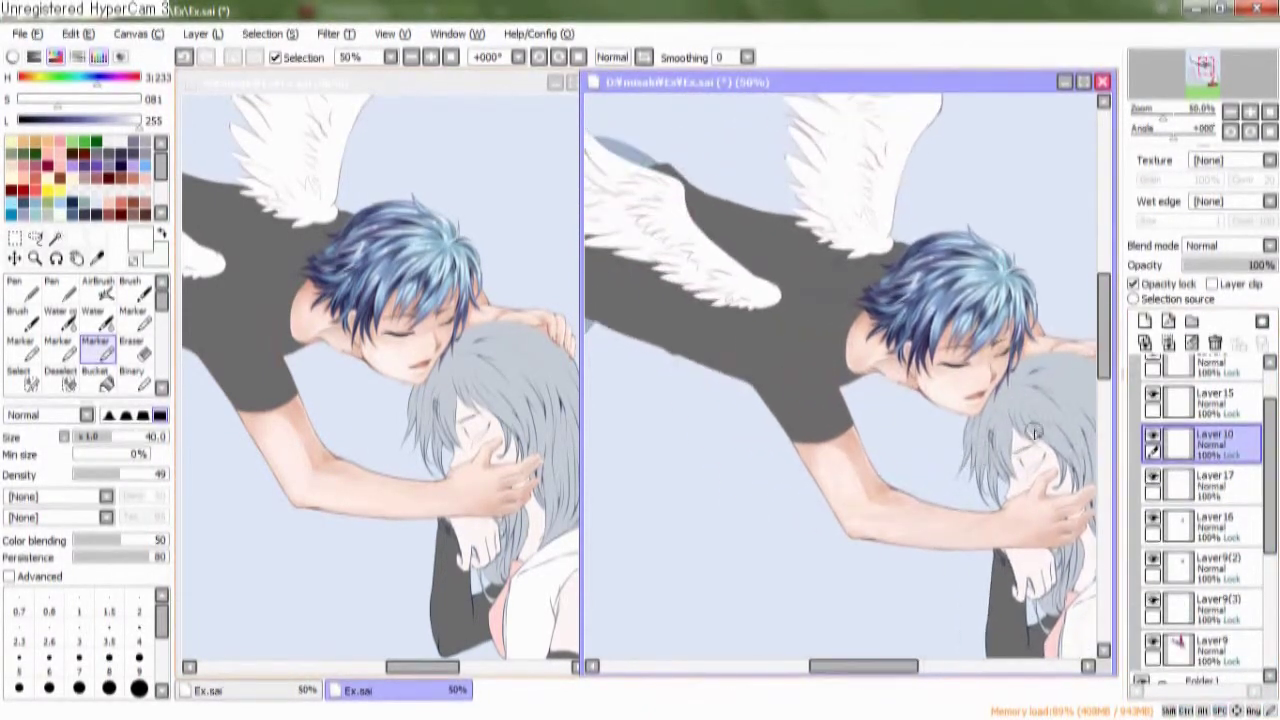
Compare the hair with Layer16 and Layer9(2) hidden and shown, and merge Layer17 into Layer16
left_click(1175, 525)
left_click(1153, 519)
left_click(1153, 519)
left_click(1153, 519)
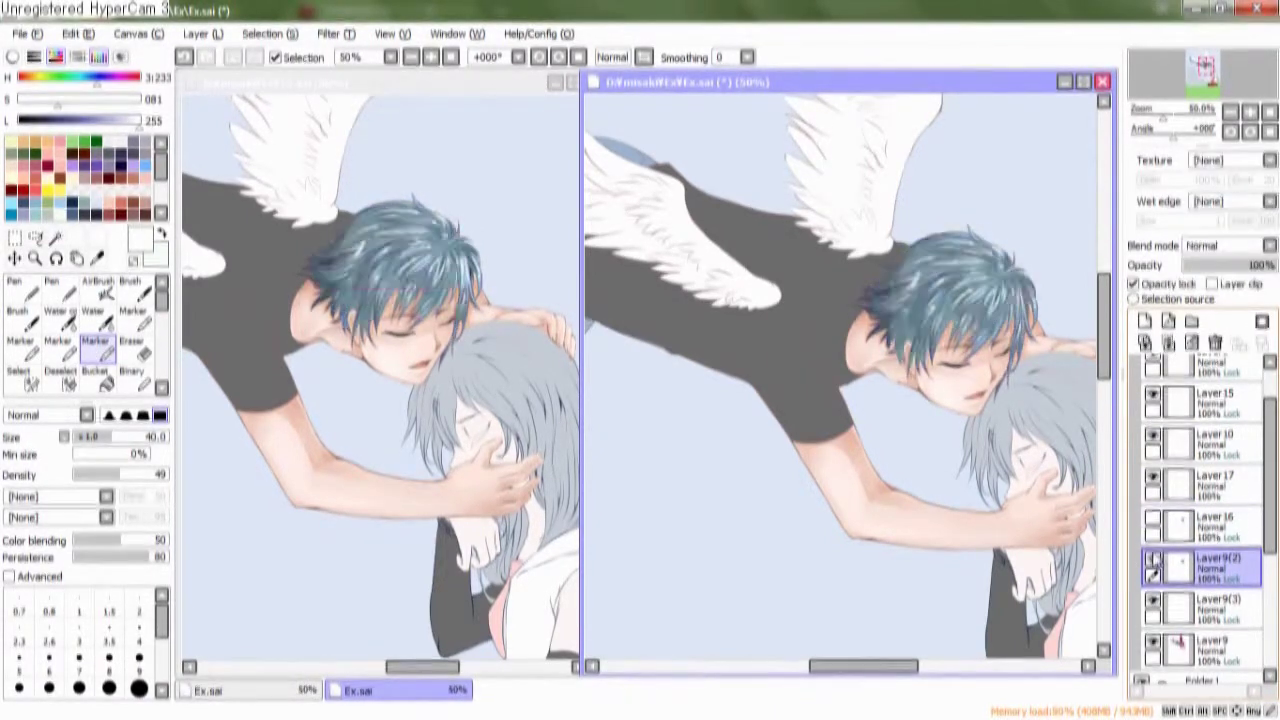
left_click(1153, 519)
left_click(1200, 478)
key("ctrl+e")
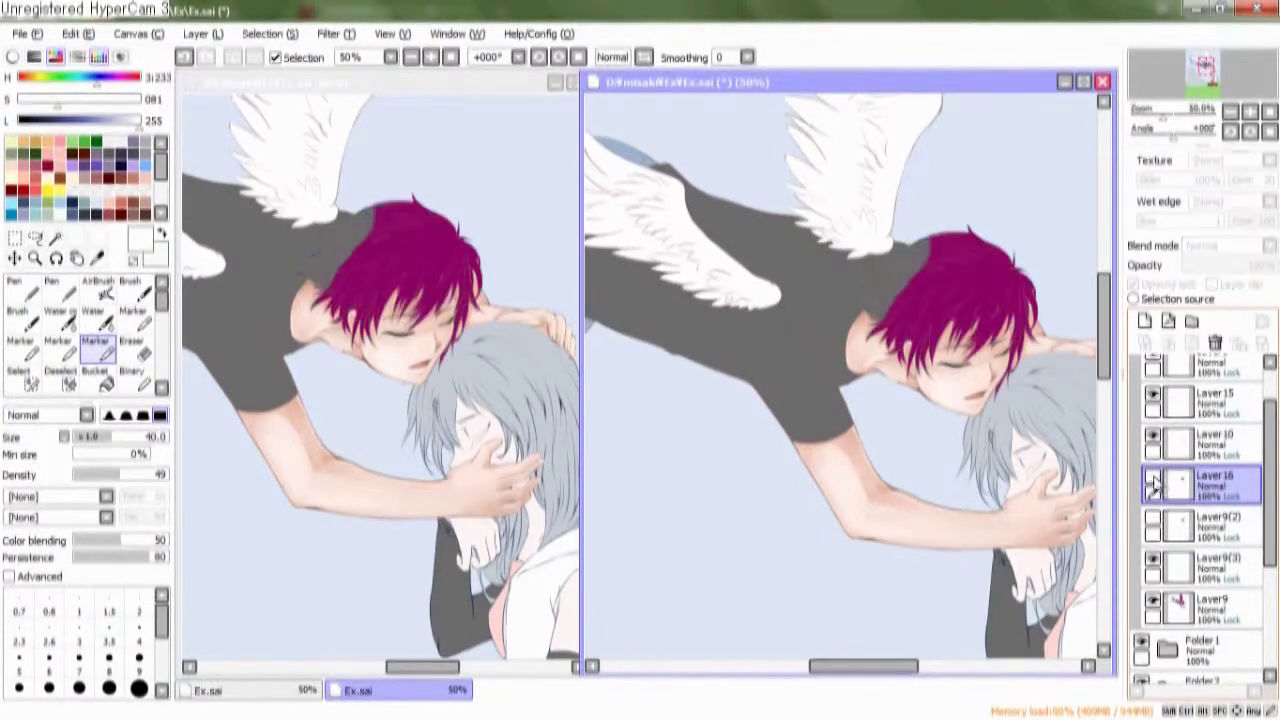
Merge Layer16 into Layer9(2) and duplicate the resulting hair layer
key("ctrl+e")
left_click(1143, 328)
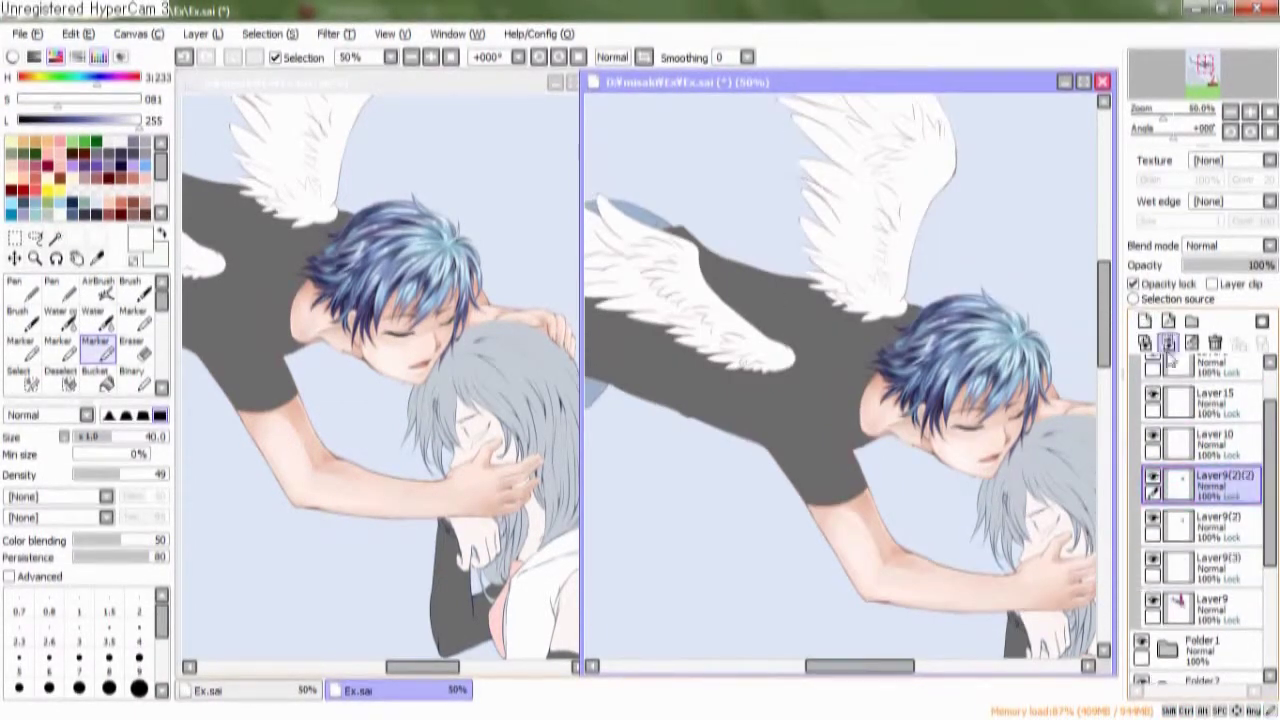
Try repainting the duplicated hair layer in near-black and dark blue and blending it over the original hair with Multiply
left_click(62, 290)
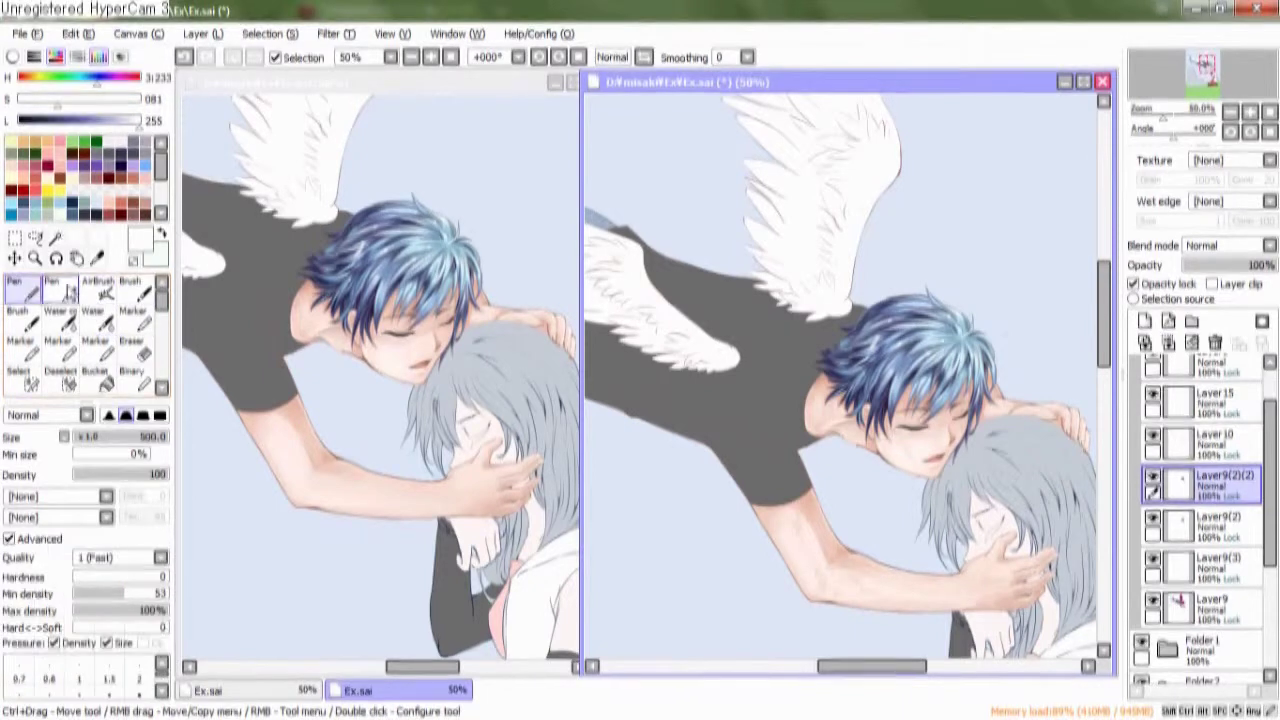
left_click(42, 99)
left_click_drag(42, 100, 18, 100)
left_click(62, 122)
left_click(880, 340, "alt")
mouse_move(880, 340)
left_mouse_down()
mouse_move(963, 377)
mouse_move(855, 388)
left_mouse_up()
key("c")
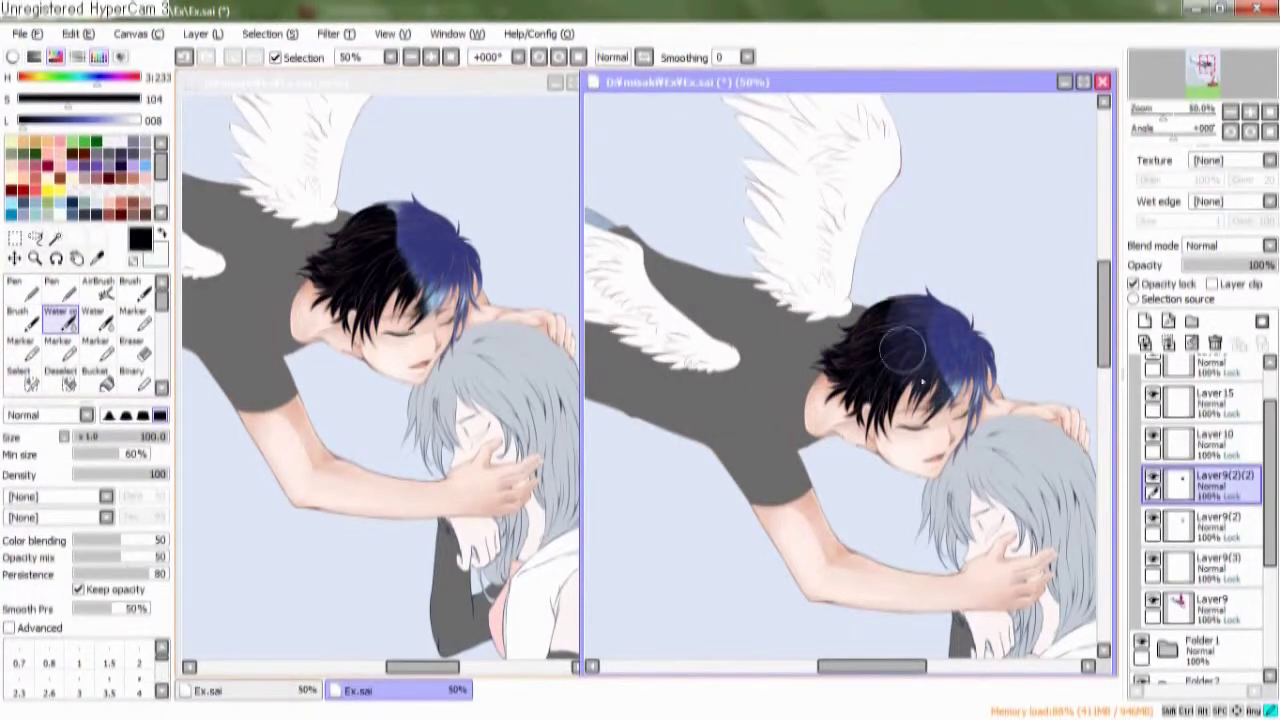
scroll(1200, 470, "down", 3)
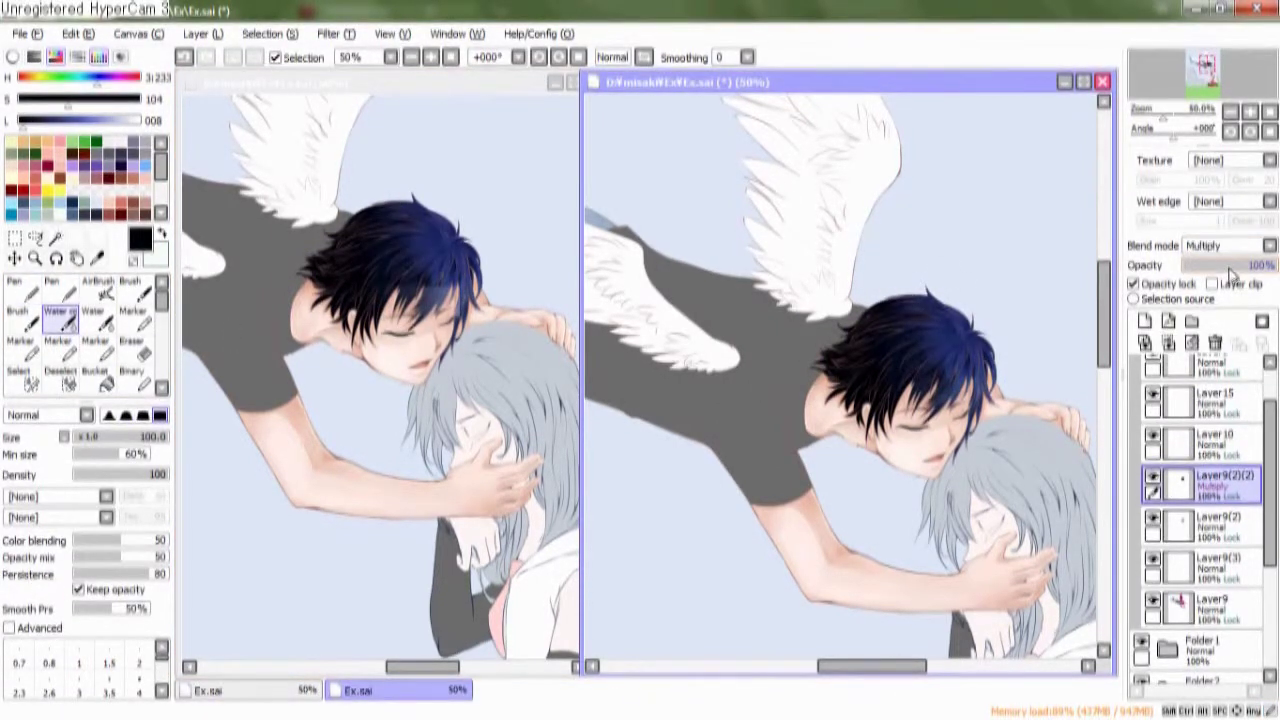
key("ctrl+z")
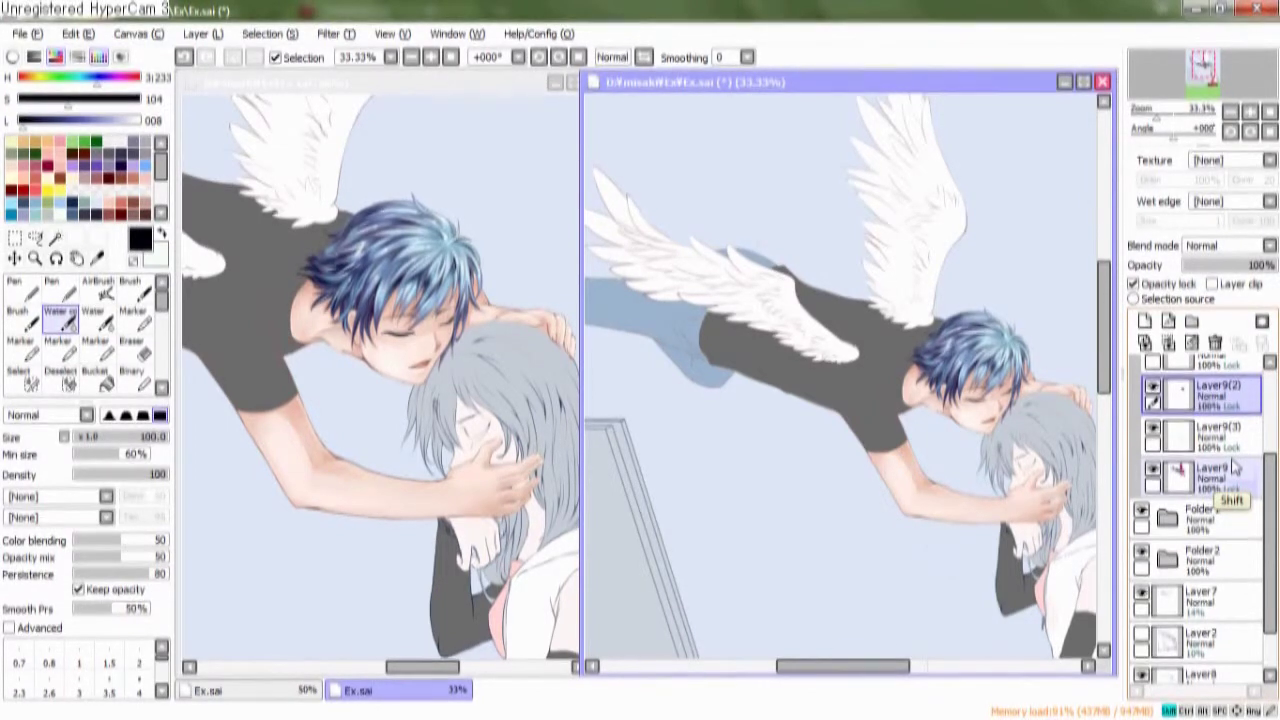
Select the flying character's grey shirt on Layer9 with the Magic Wand
scroll(973, 425, "up", 2)
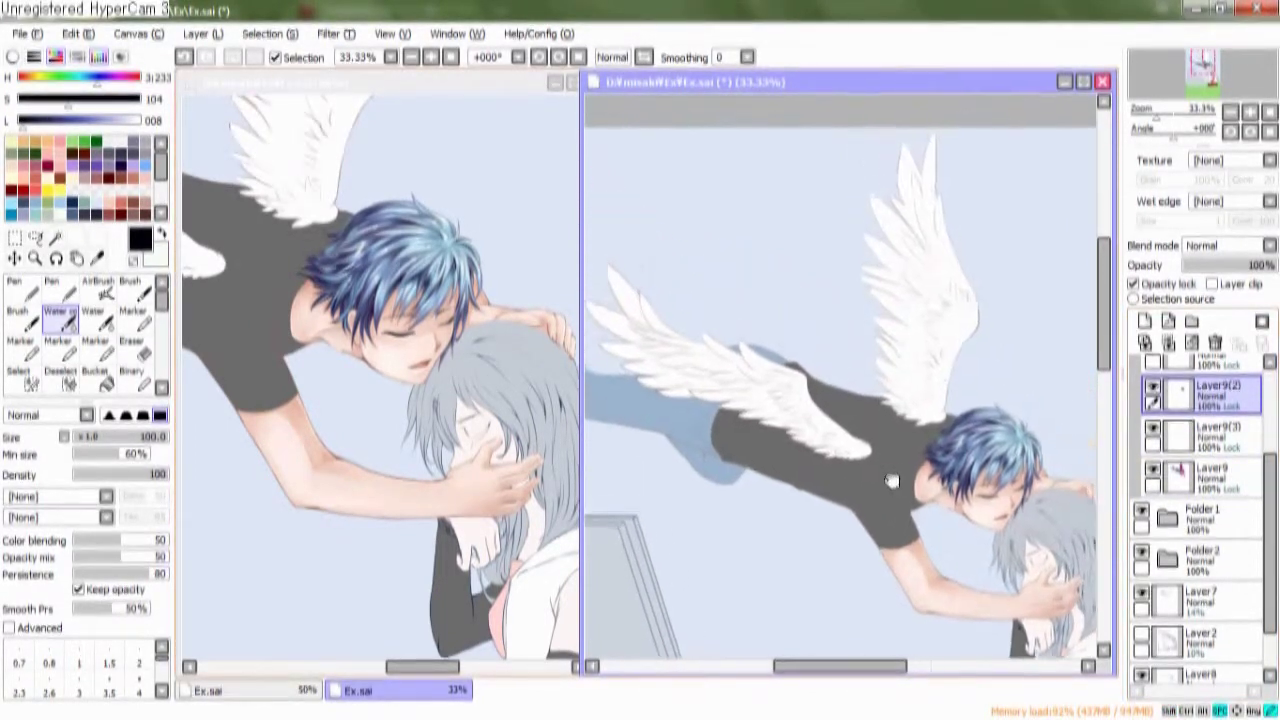
left_click(1205, 475)
left_click(55, 237)
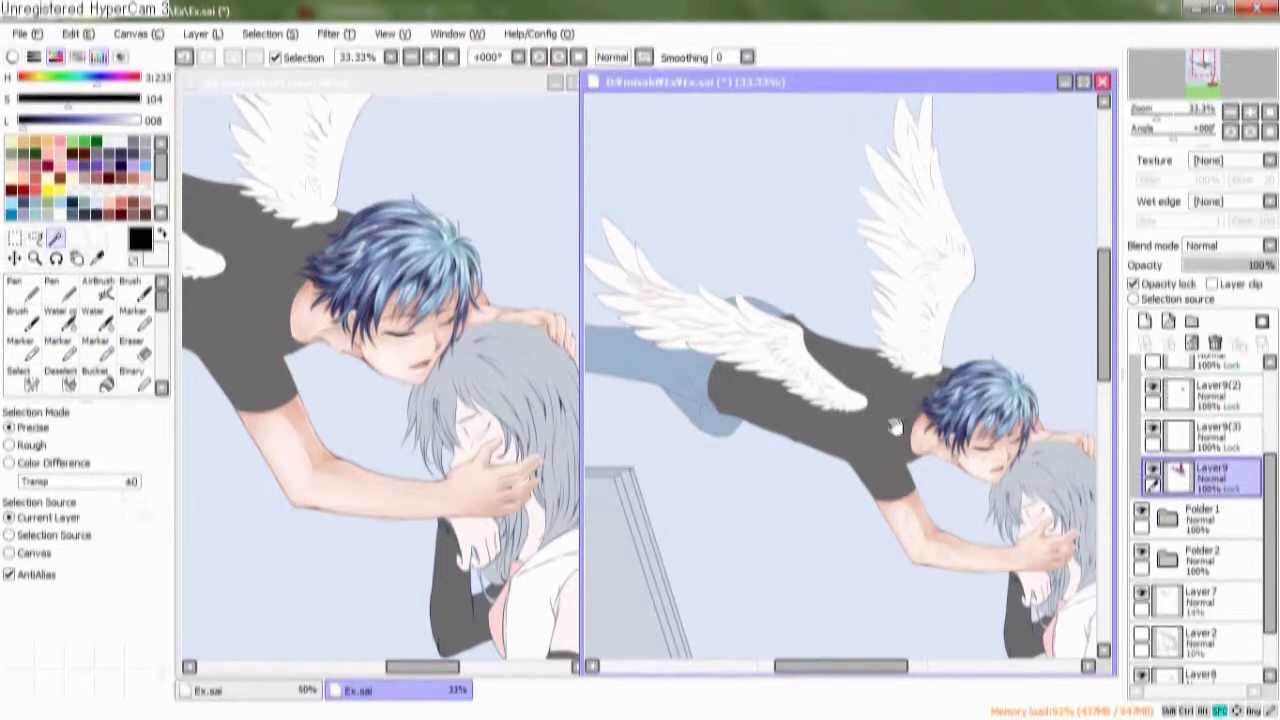
left_click(879, 402)
Paint darker grey shadows on the shirt's back, underside, collar and sleeve with the Pen and check them on the whole figure
scroll(879, 402, "up", 1)
key("n")
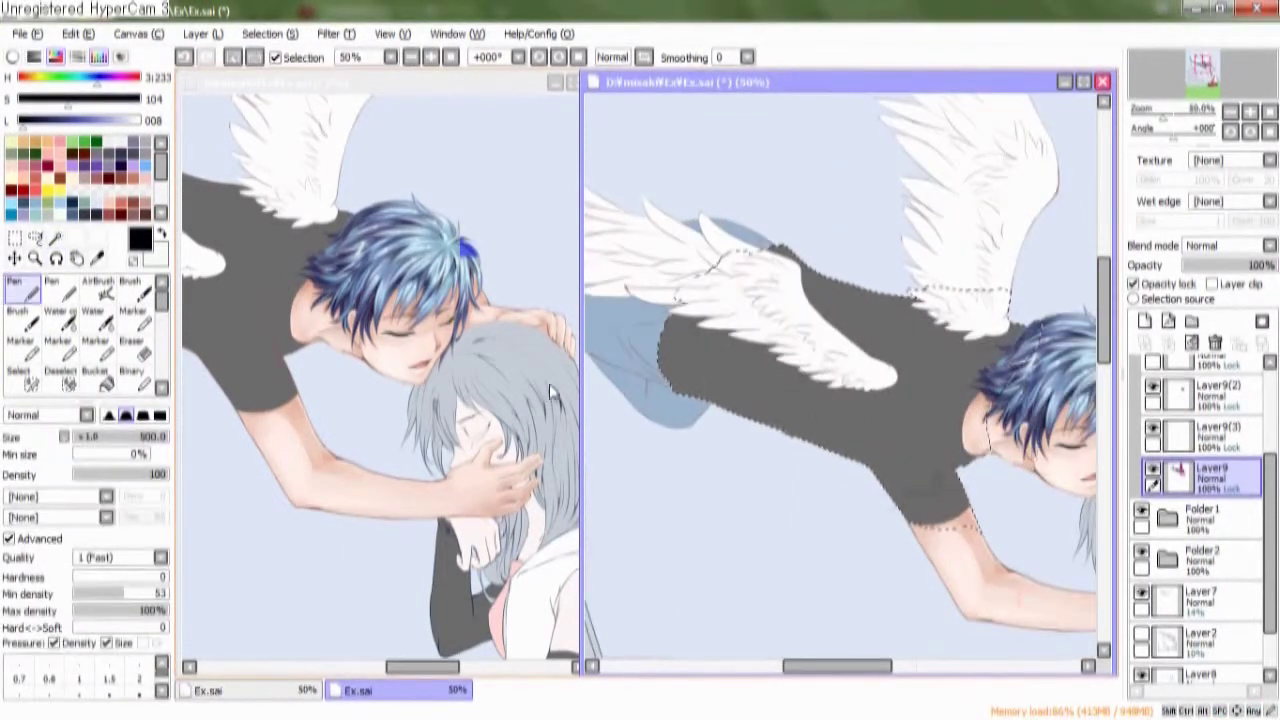
left_click(692, 340, "alt")
mouse_move(652, 372)
left_mouse_down()
mouse_move(690, 420)
mouse_move(766, 436)
mouse_move(665, 290)
mouse_move(675, 365)
mouse_move(738, 365)
mouse_move(846, 320)
mouse_move(851, 366)
mouse_move(754, 229)
mouse_move(903, 312)
left_mouse_up()
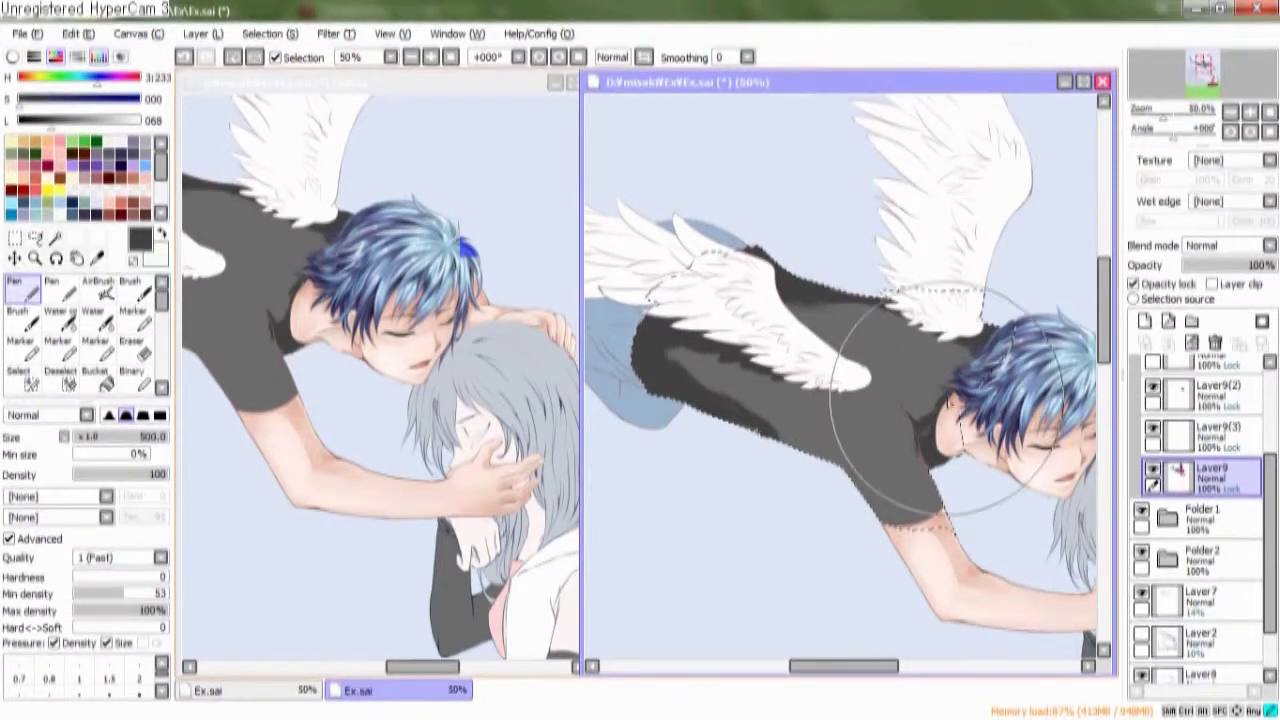
mouse_move(772, 442)
left_mouse_down()
mouse_move(780, 470)
mouse_move(850, 520)
mouse_move(926, 507)
left_mouse_up()
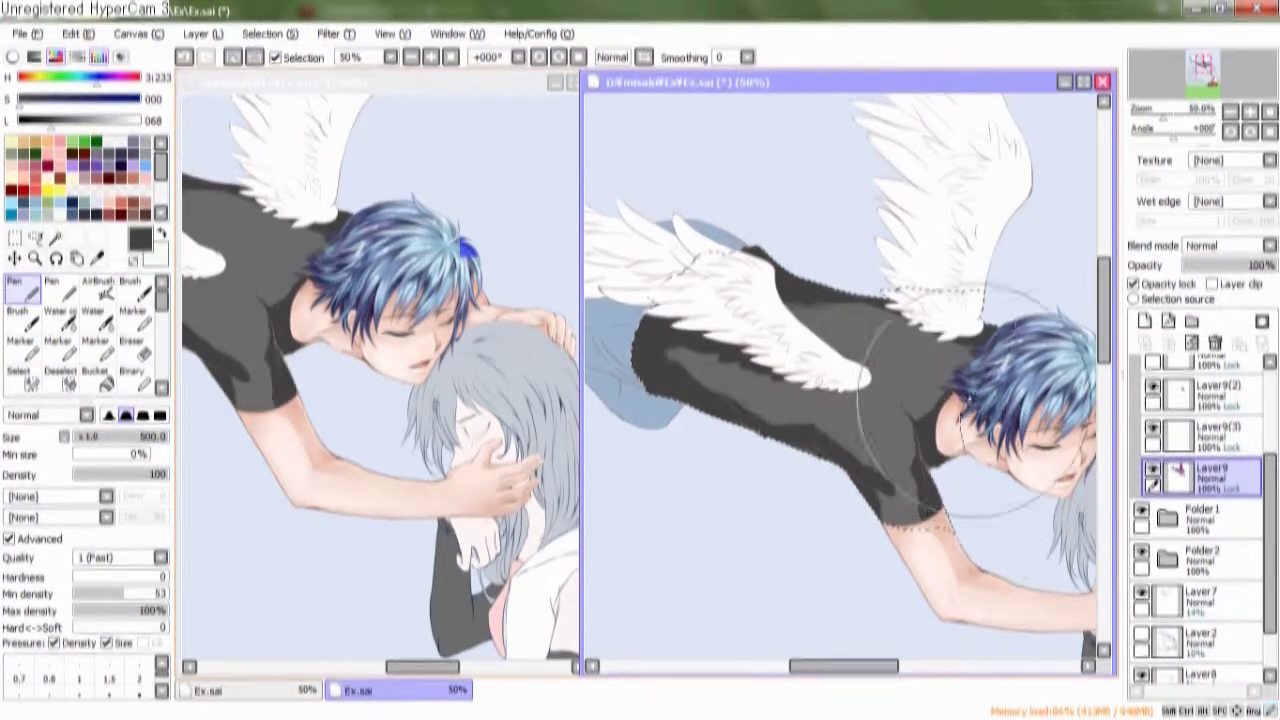
left_click_drag(857, 220, 843, 343)
left_click(300, 400)
scroll(319, 416, "down", 1)
scroll(319, 416, "up", 2)
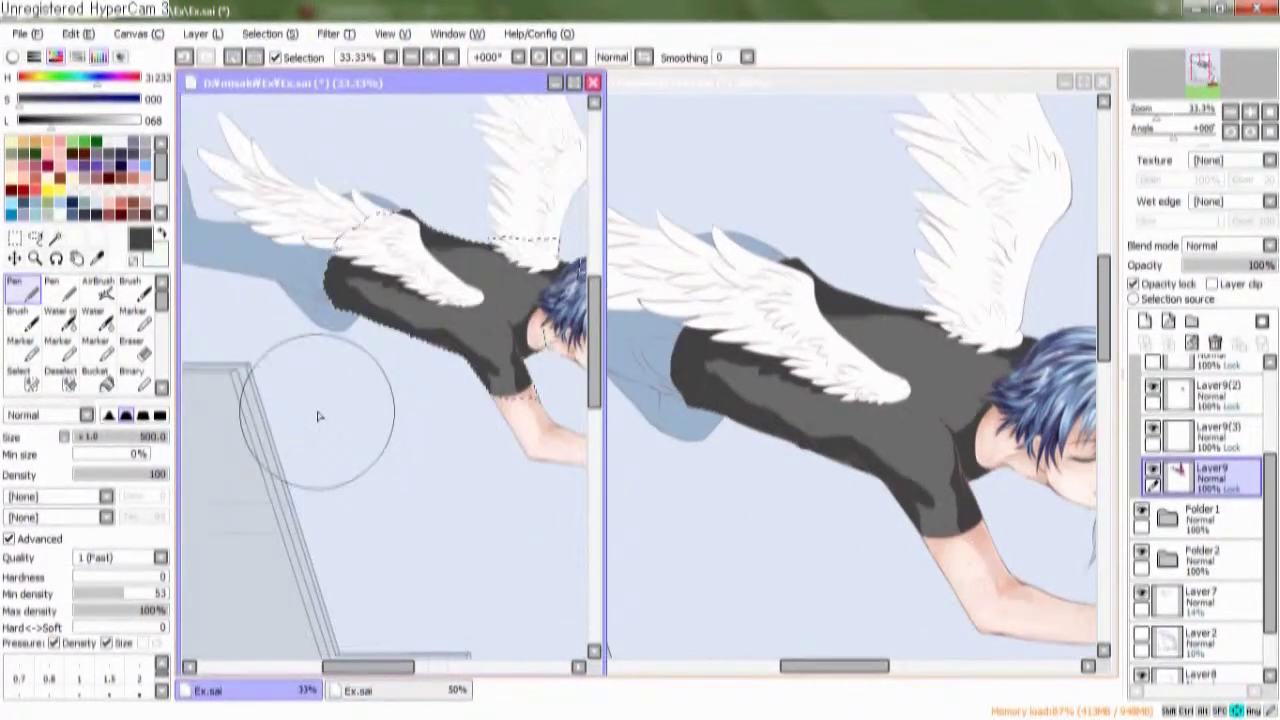
scroll(300, 400, "right", 3)
left_click(852, 460)
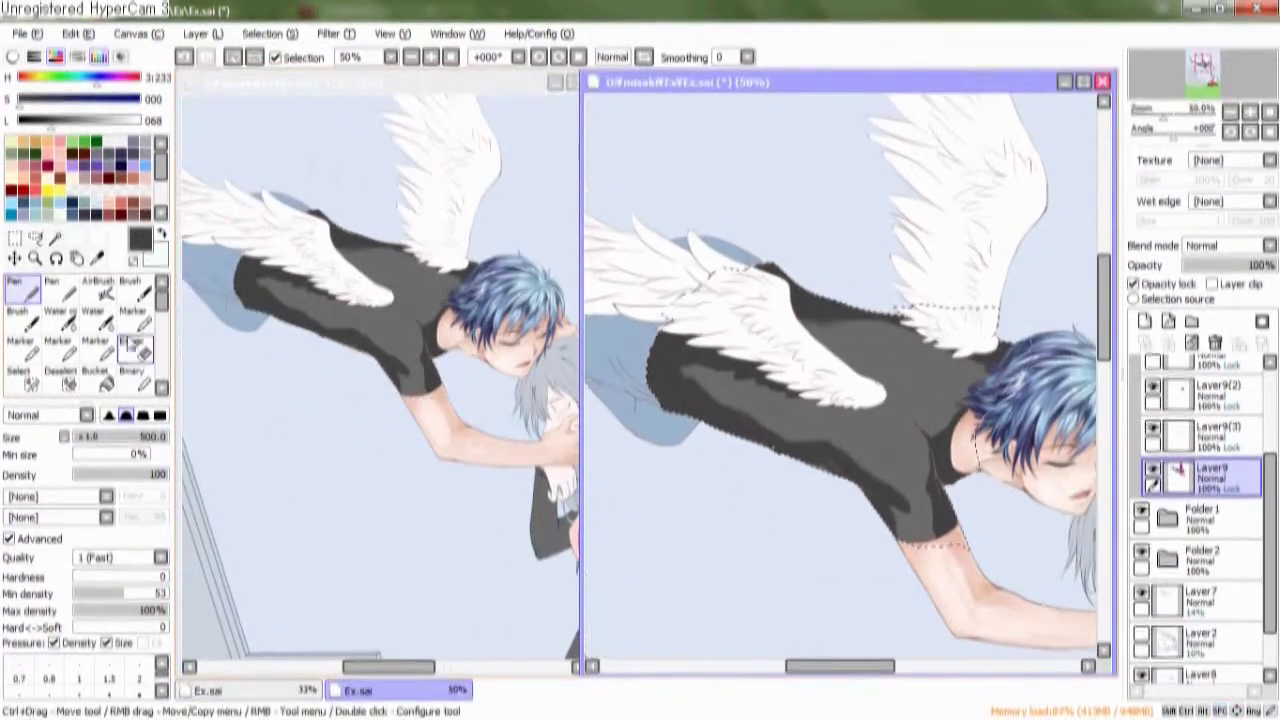
Enlarge the Marker to size 160 and soften the shirt's shadow edges from the waist across the back
left_click(96, 348)
key("bracketright")
key("bracketright")
key("bracketright")
key("bracketright")
key("bracketright")
key("bracketright")
key("bracketright")
key("bracketright")
key("bracketright")
key("bracketright")
mouse_move(643, 366)
left_mouse_down()
mouse_move(737, 423)
mouse_move(660, 370)
left_mouse_up()
mouse_move(763, 378)
left_mouse_down()
mouse_move(784, 320)
mouse_move(871, 309)
mouse_move(992, 354)
left_mouse_up()
Blend the shirt shading with the Water brushes and deepen the shadow at the waist and underside with a darker grey Marker
key("w")
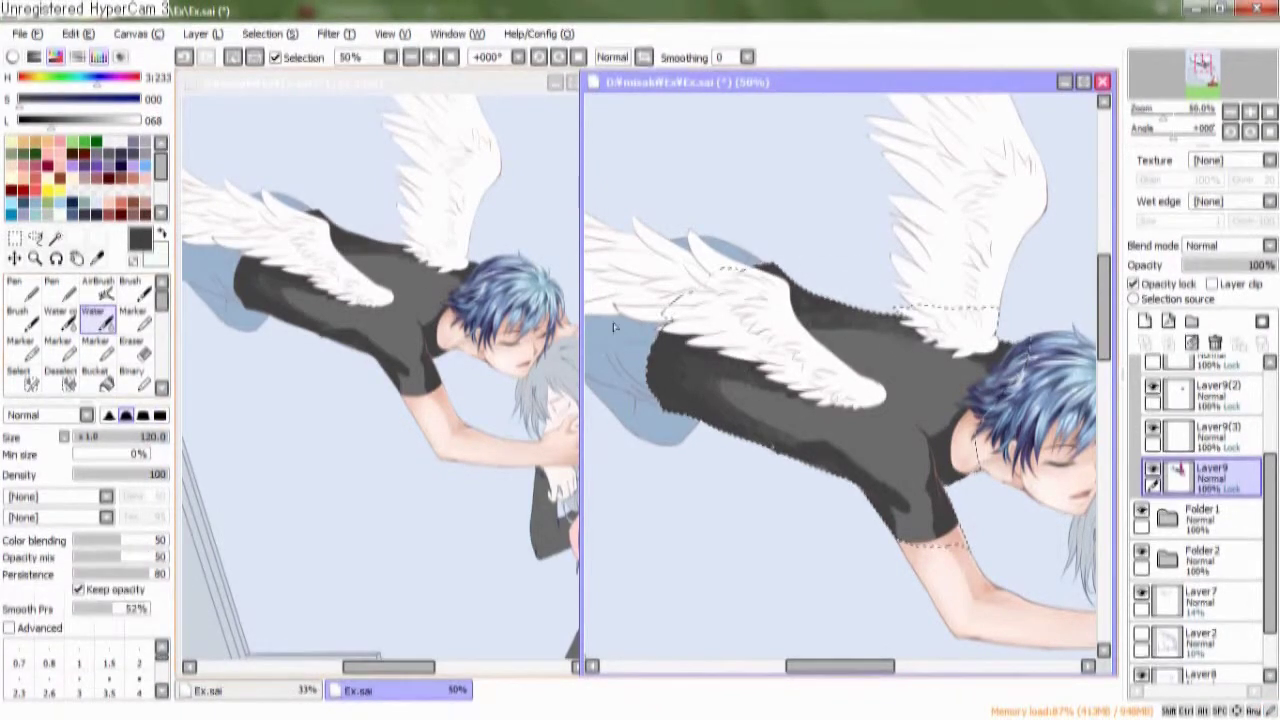
key("c")
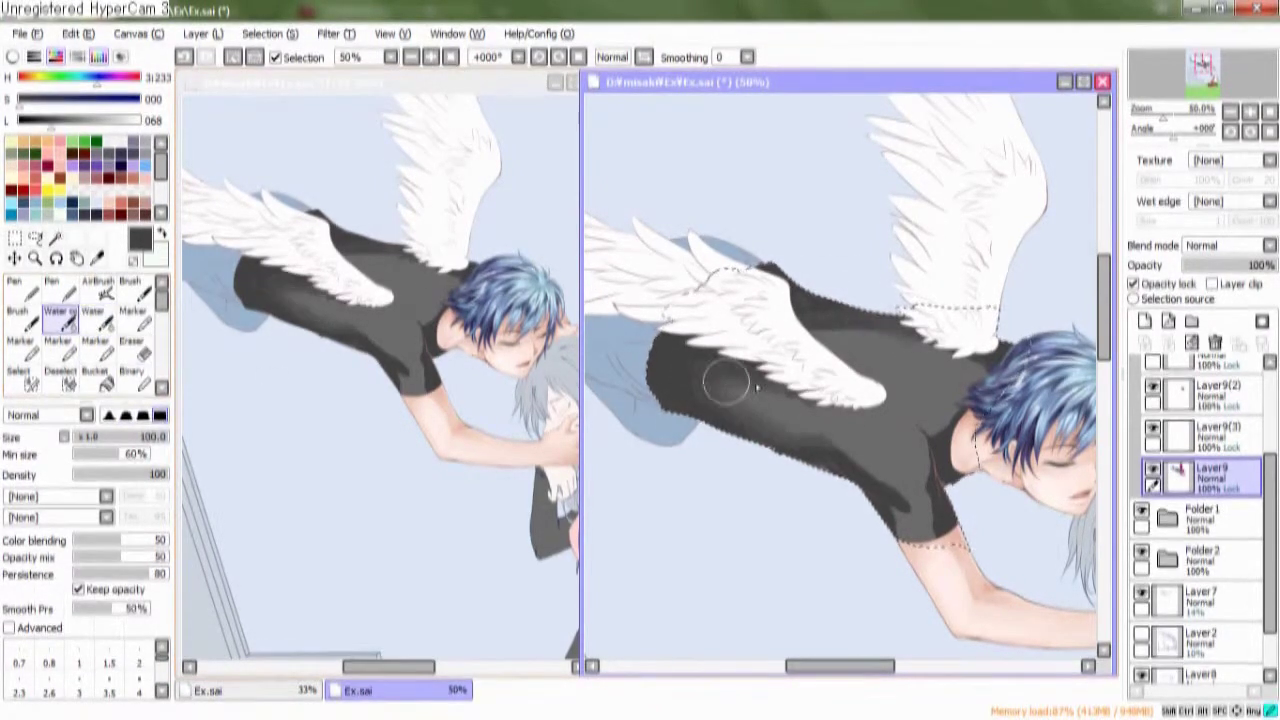
mouse_move(934, 478)
left_mouse_down()
mouse_move(915, 418)
mouse_move(985, 378)
mouse_move(862, 318)
mouse_move(1005, 330)
mouse_move(829, 386)
mouse_move(733, 450)
left_mouse_up()
scroll(972, 457, "up", 1)
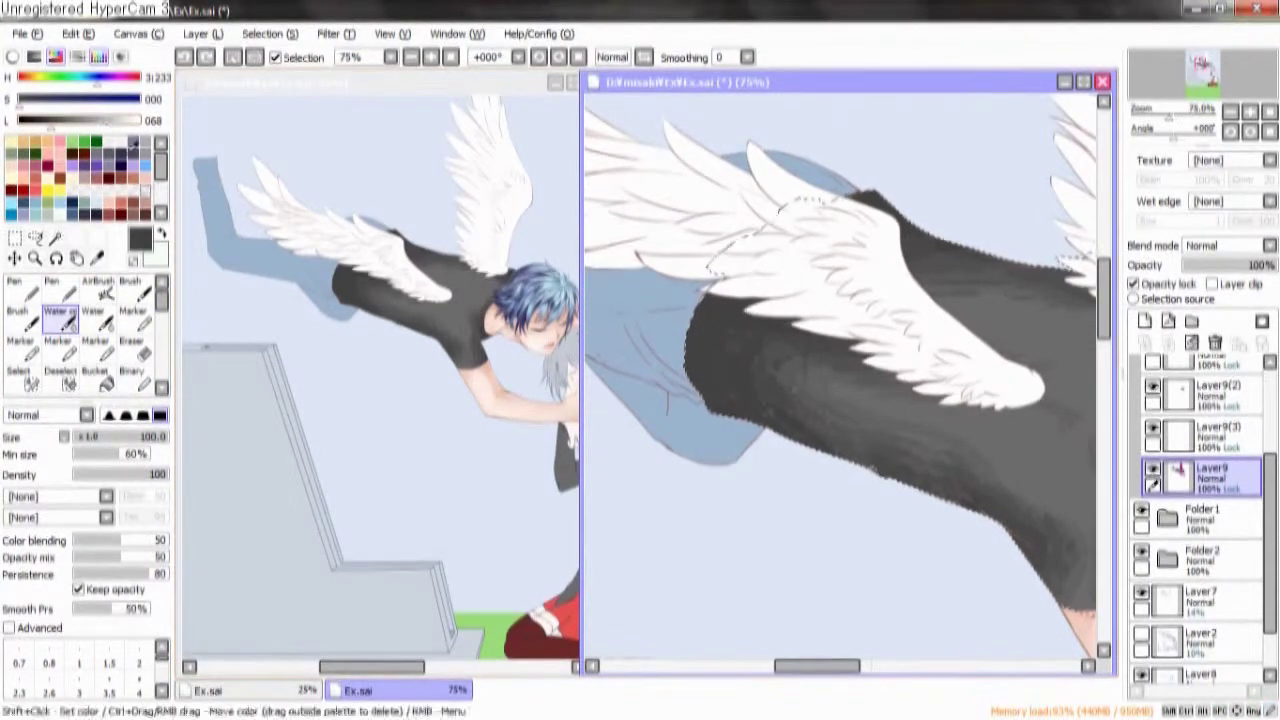
left_click(95, 345)
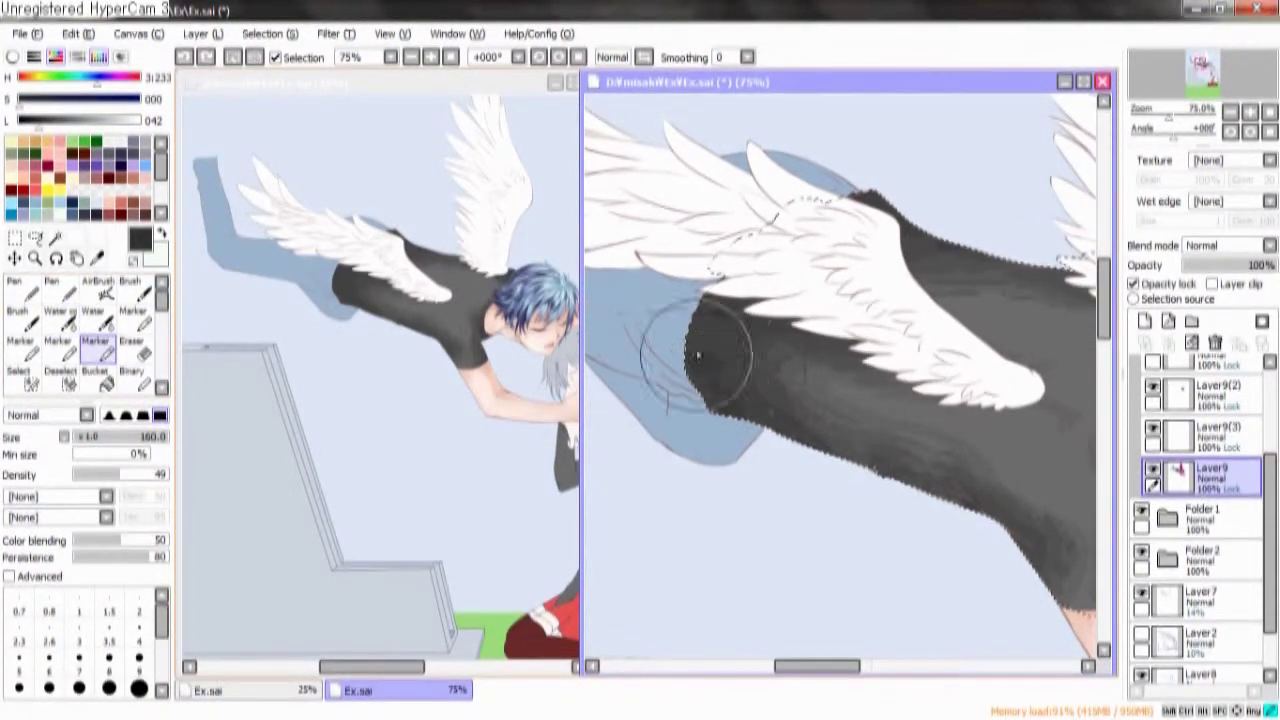
mouse_move(706, 355)
left_mouse_down()
mouse_move(820, 466)
mouse_move(870, 476)
left_mouse_up()
Paint fold shadows along the shirt's lower edge between waist and armpit with the Marker at size 20
left_click(133, 318)
left_click(49, 688)
key("bracketright")
key("bracketright")
key("bracketright")
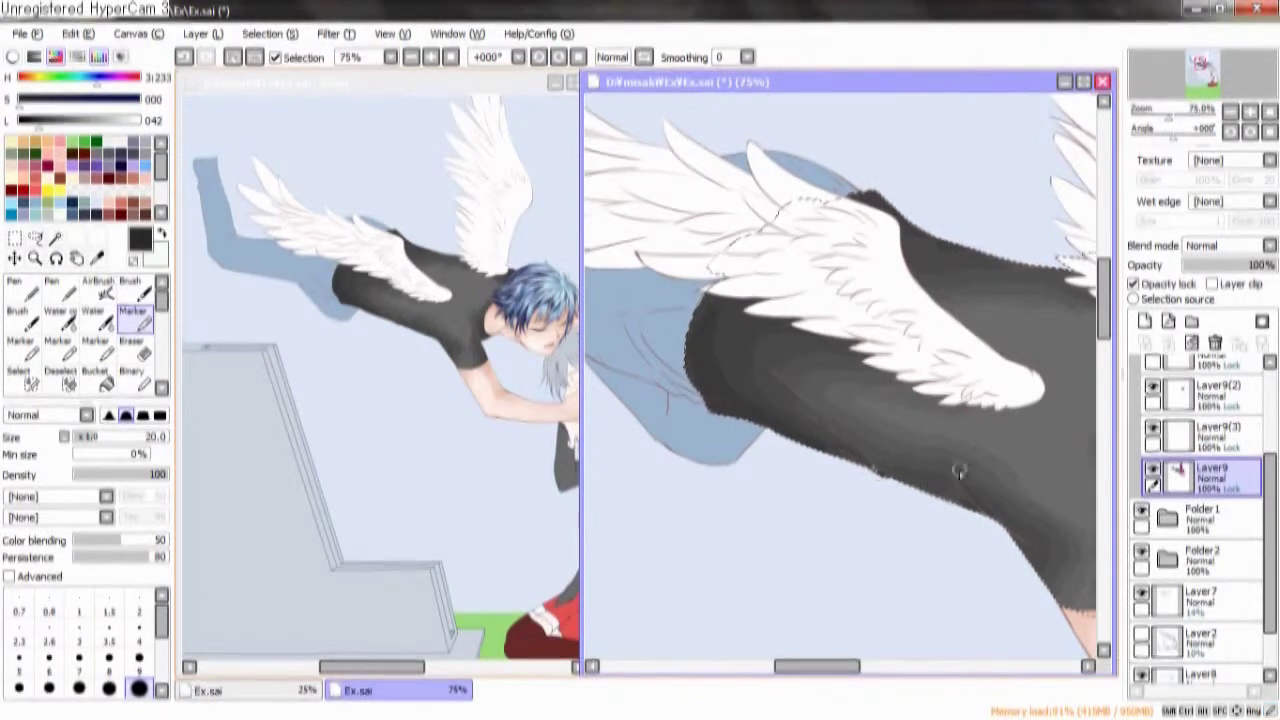
scroll(857, 480, "up", 1)
scroll(857, 480, "up", 2)
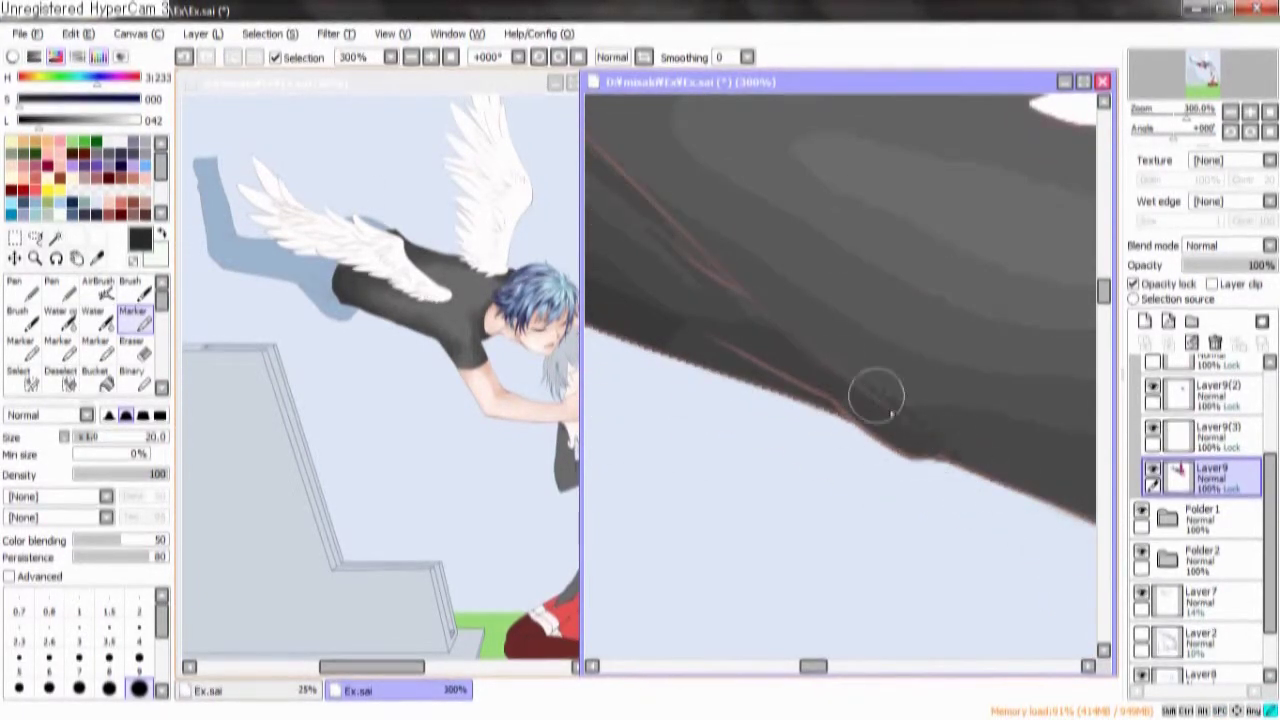
scroll(975, 458, "down", 3)
scroll(873, 399, "up", 1)
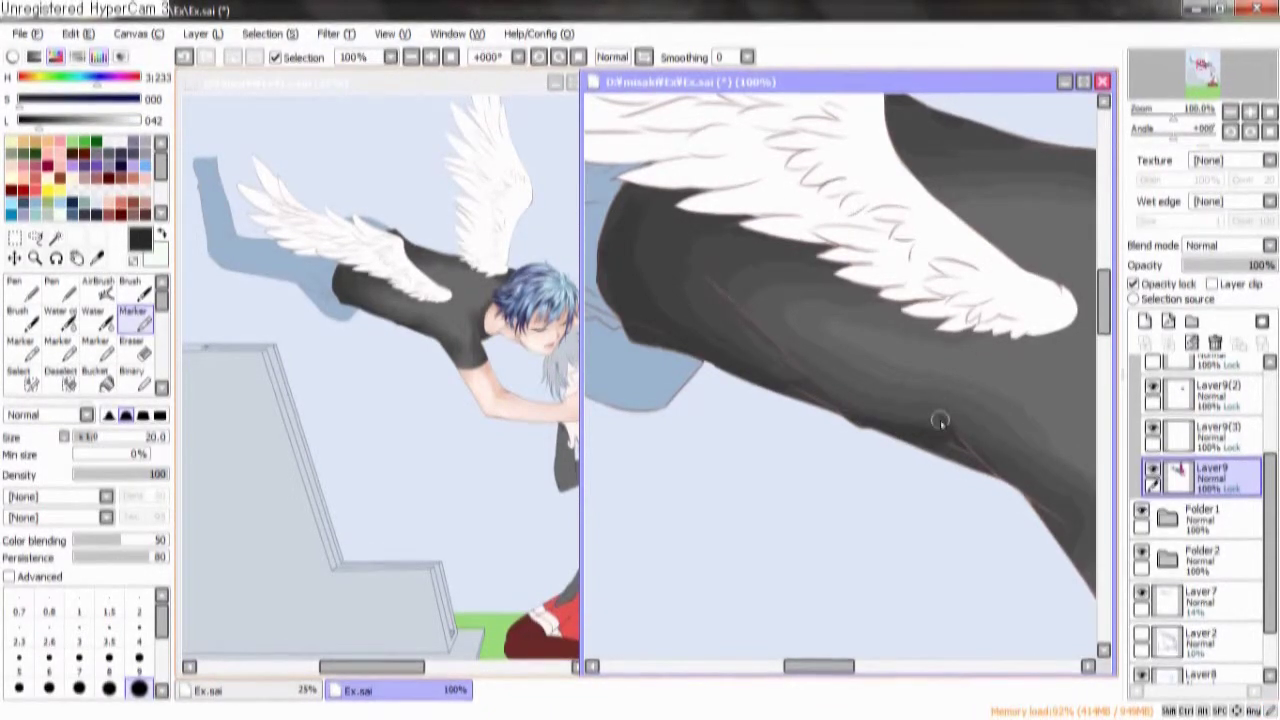
left_click_drag(1005, 452, 884, 438)
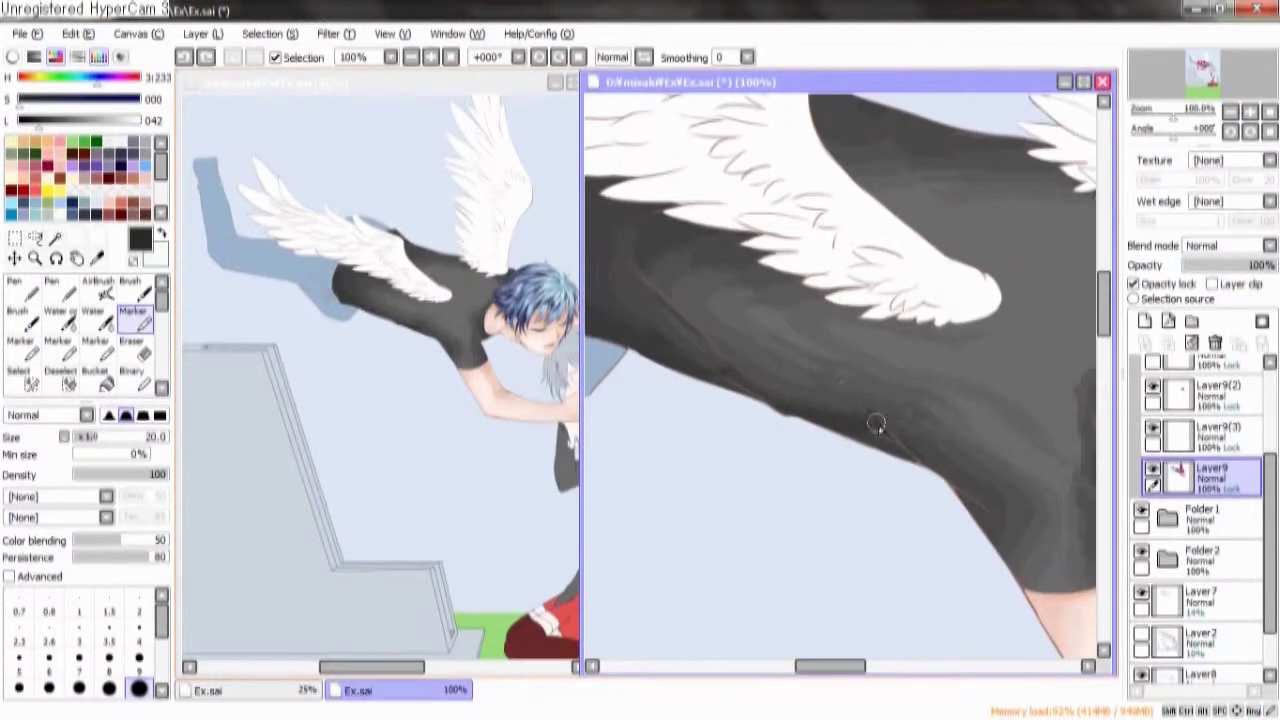
Smooth the shadows on the shirt's underside and shade its upper back edge up to the rear wing with a larger Marker
left_click(95, 345)
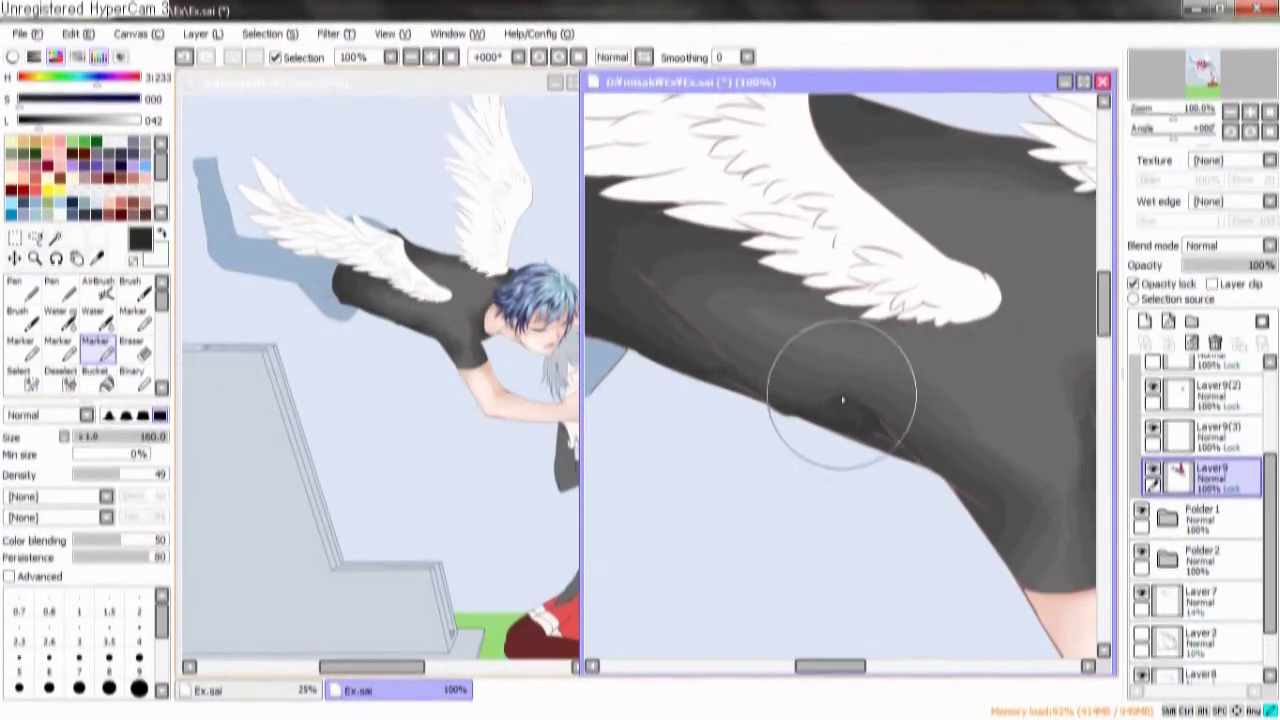
mouse_move(843, 409)
left_mouse_down()
mouse_move(843, 428)
mouse_move(828, 414)
mouse_move(828, 486)
mouse_move(674, 317)
mouse_move(777, 320)
mouse_move(679, 316)
mouse_move(643, 343)
mouse_move(651, 320)
mouse_move(795, 372)
left_mouse_up()
mouse_move(800, 314)
left_mouse_down()
mouse_move(829, 366)
mouse_move(858, 380)
mouse_move(829, 400)
mouse_move(909, 391)
mouse_move(860, 393)
mouse_move(744, 440)
left_mouse_up()
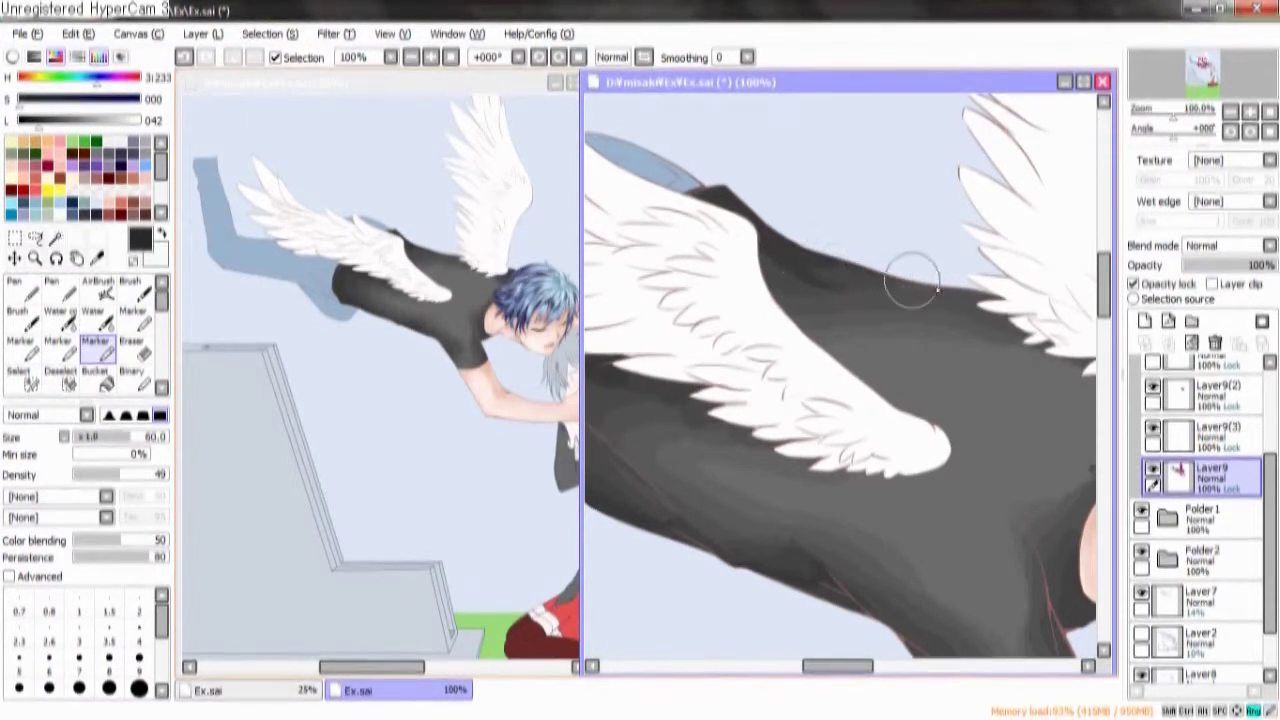
left_click_drag(995, 315, 890, 300)
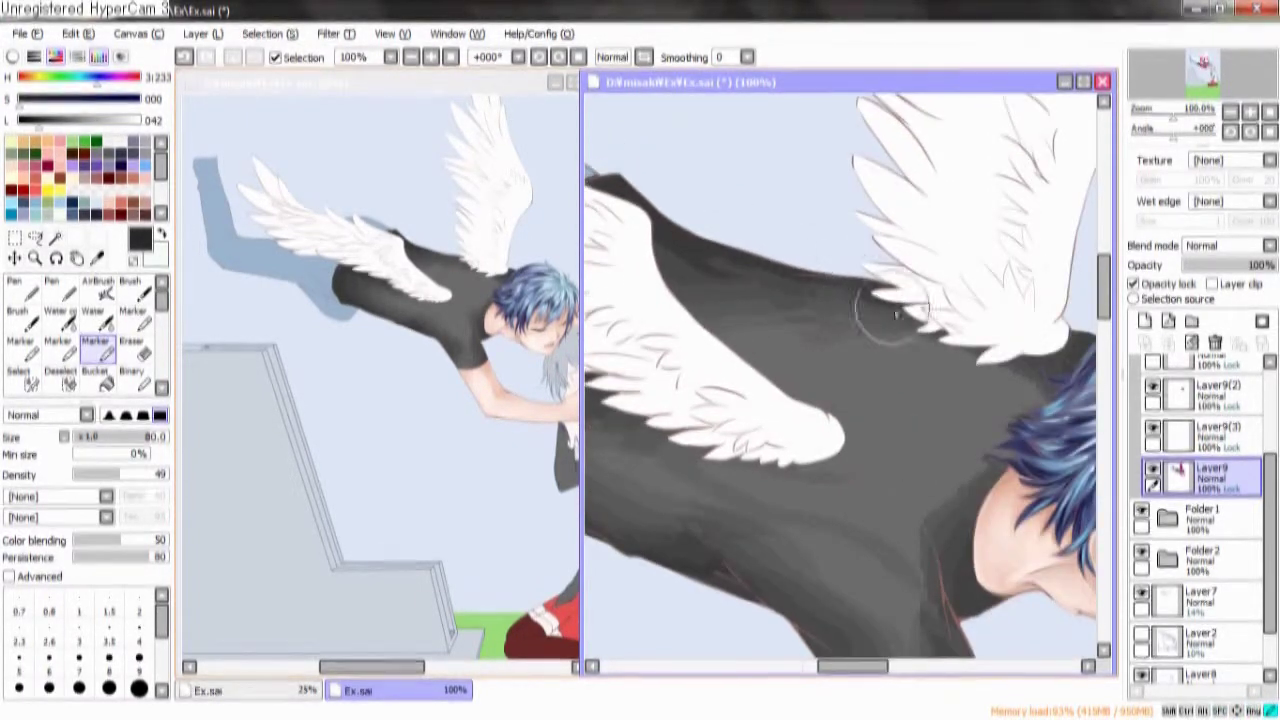
left_click_drag(926, 333, 900, 340)
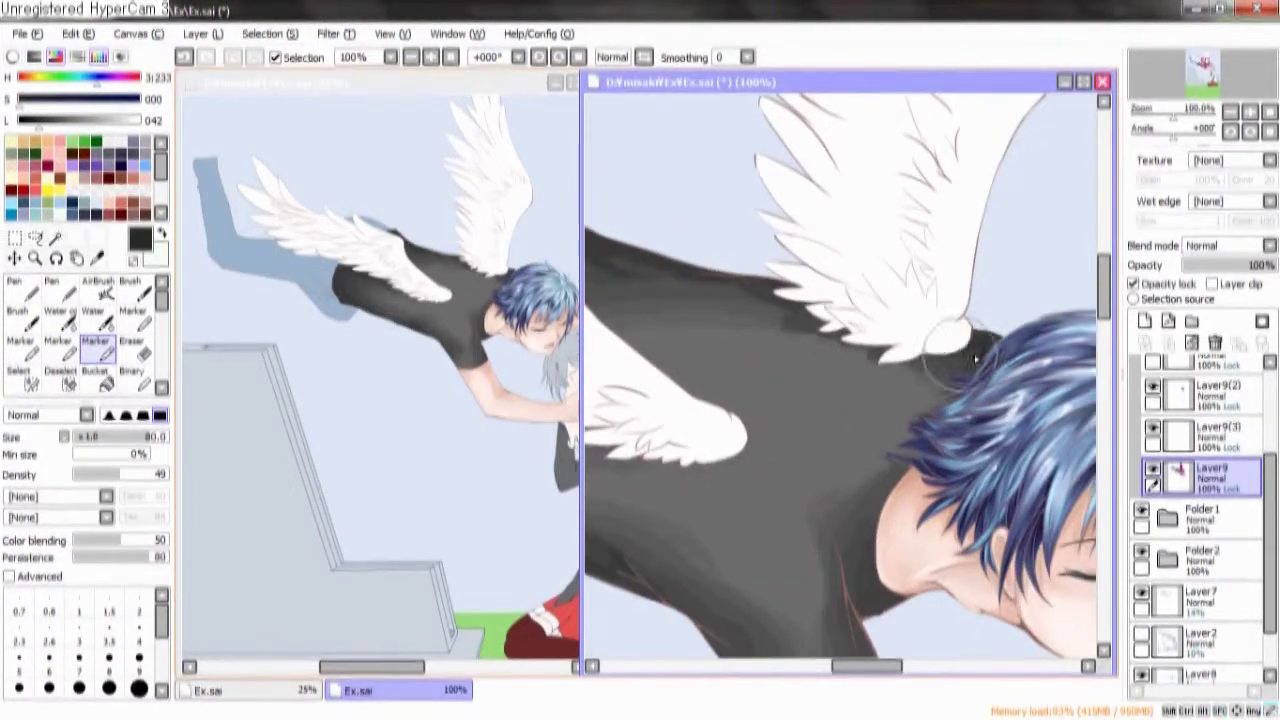
Shade the shirt folds around the armpit with the Marker at size 80
scroll(1008, 390, "down", 3)
scroll(877, 479, "down", 2)
scroll(777, 418, "left", 3)
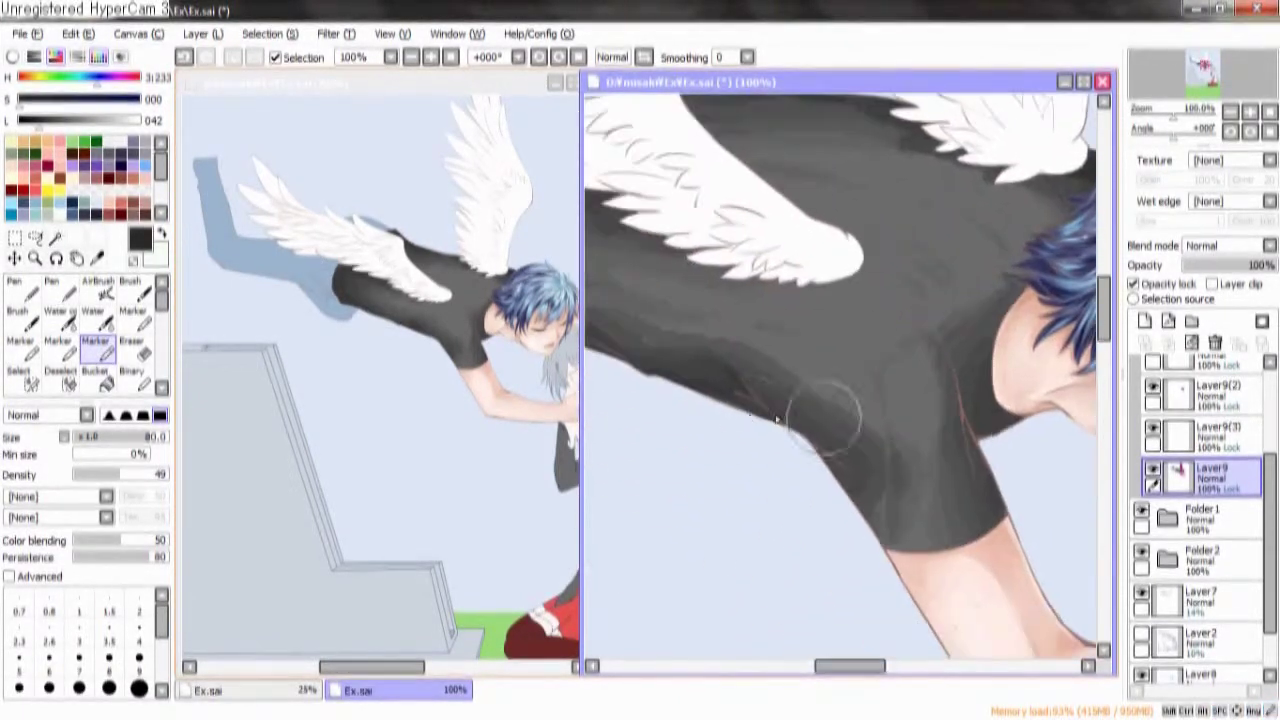
left_click_drag(731, 376, 817, 419)
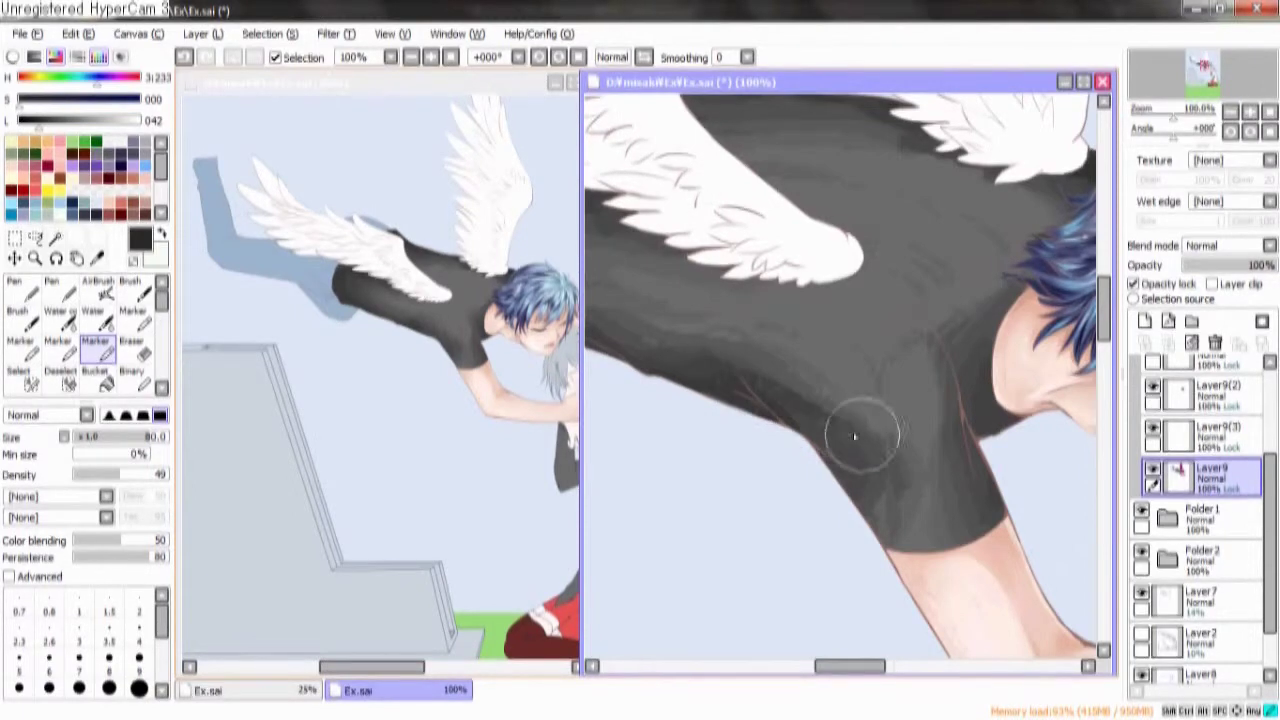
left_click_drag(858, 452, 752, 403)
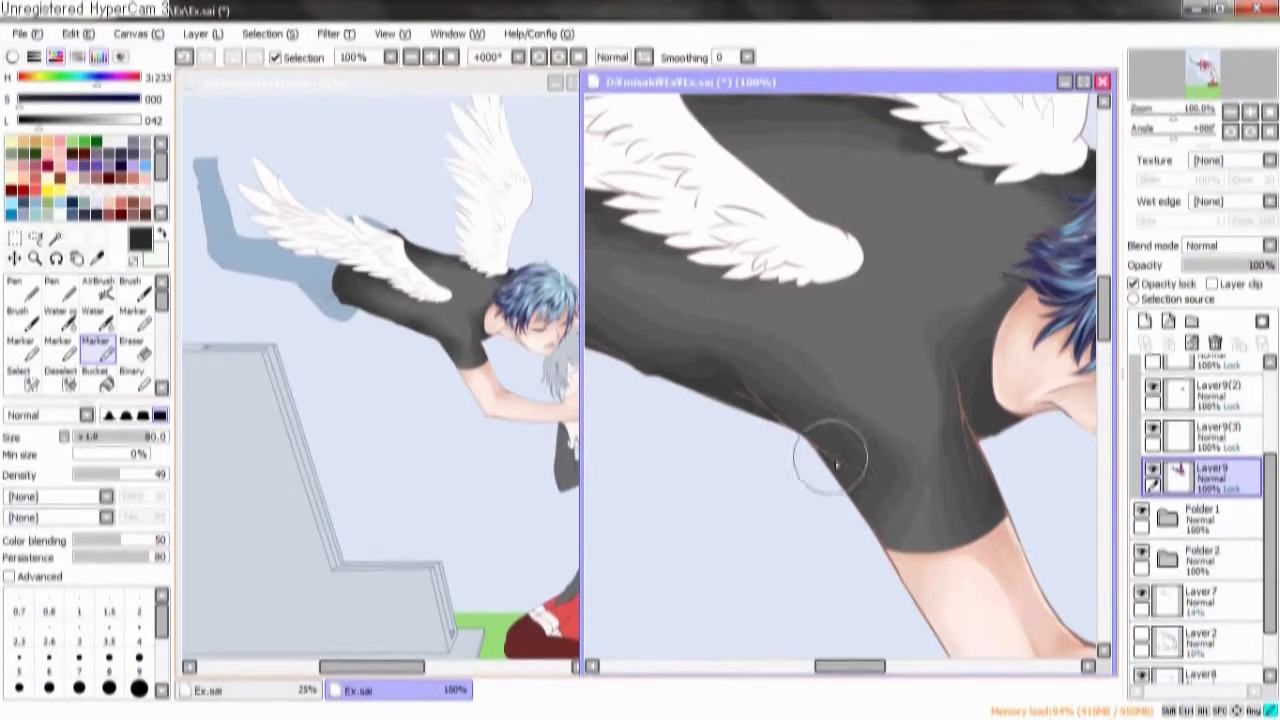
left_click_drag(854, 444, 872, 441)
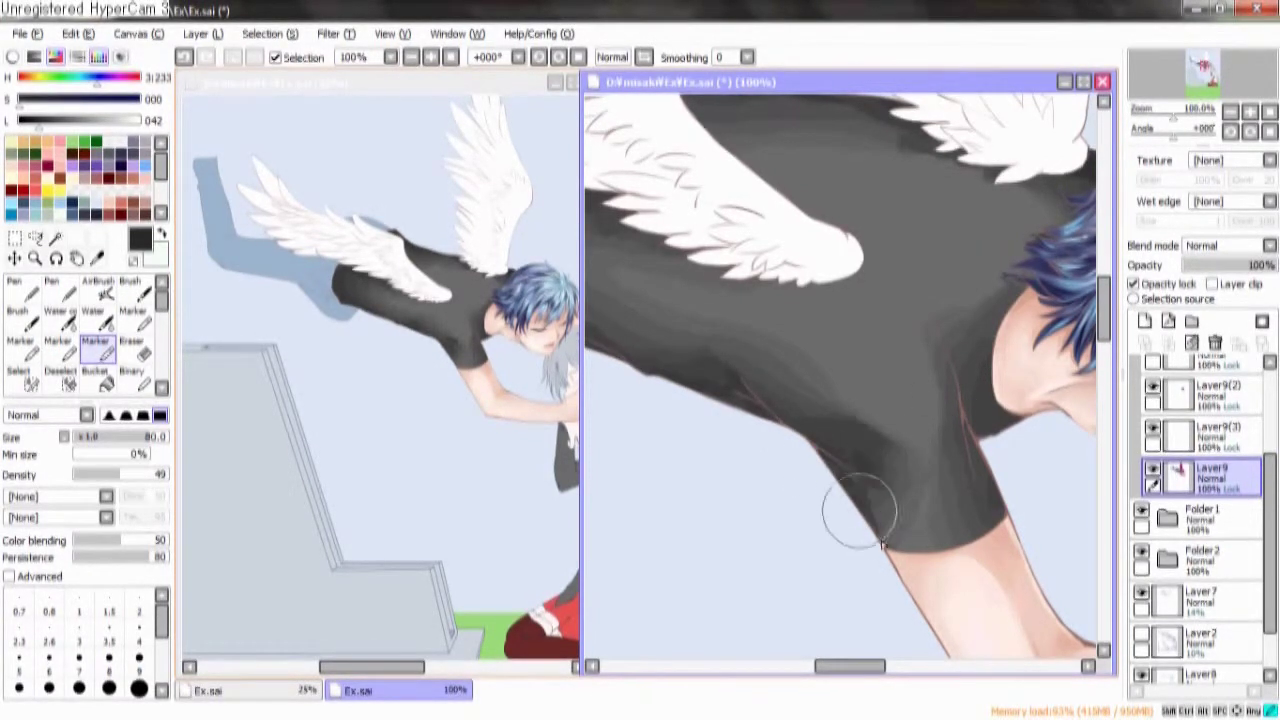
Shade the sleeve and the shoulder seam near the collar with the Marker, and blend the sleeve shading with the Water brush
left_click_drag(857, 519, 983, 558)
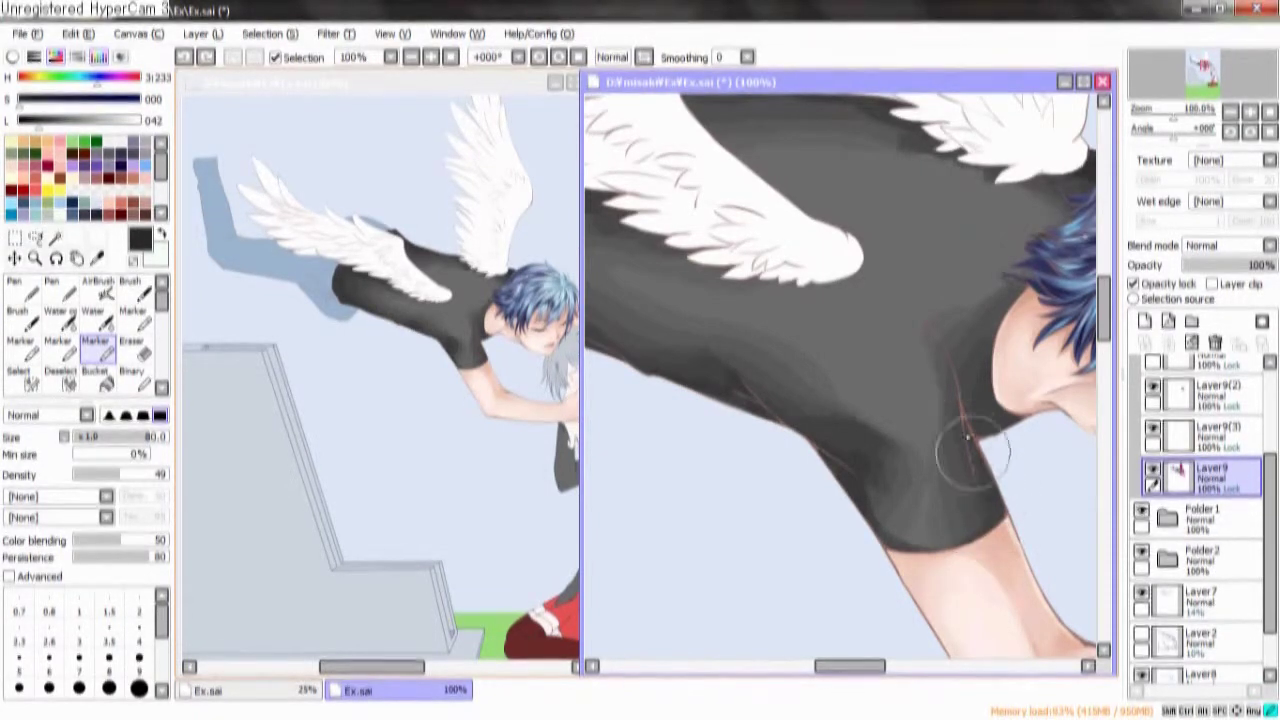
mouse_move(976, 448)
left_mouse_down()
mouse_move(972, 490)
mouse_move(967, 426)
left_mouse_up()
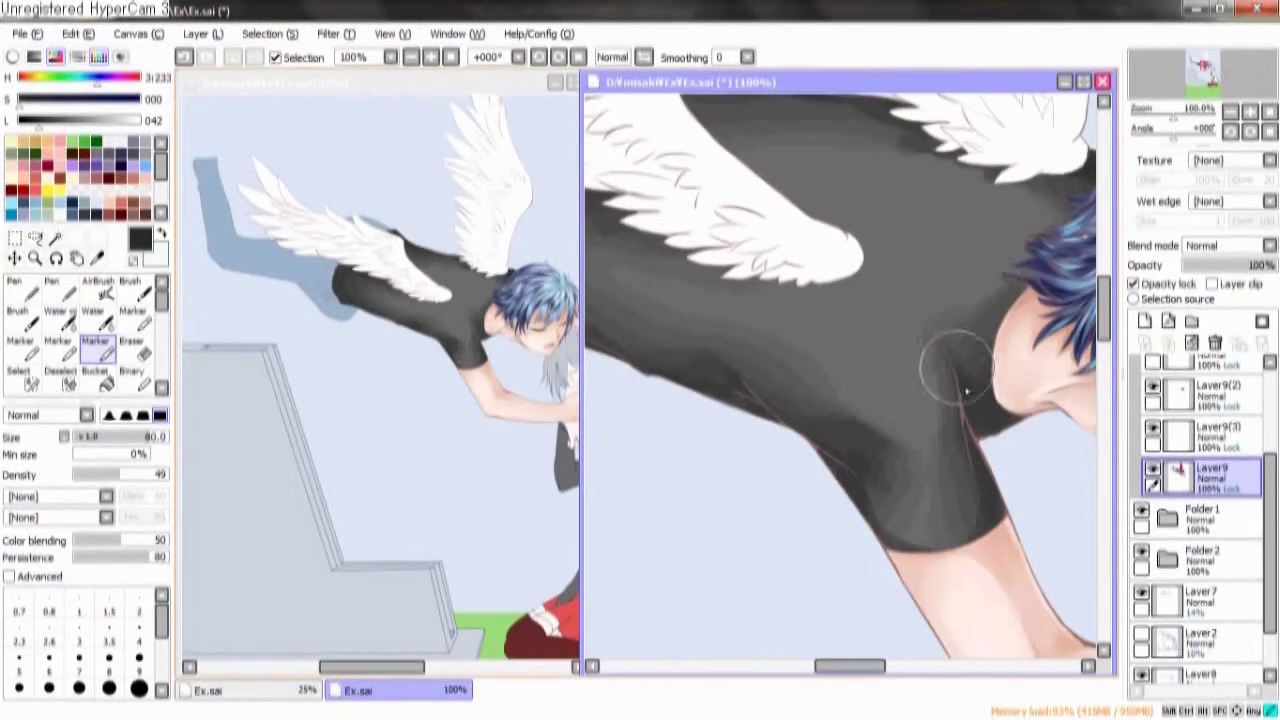
mouse_move(949, 367)
left_mouse_down()
mouse_move(892, 362)
mouse_move(910, 355)
mouse_move(893, 379)
left_mouse_up()
left_click_drag(894, 436, 907, 432)
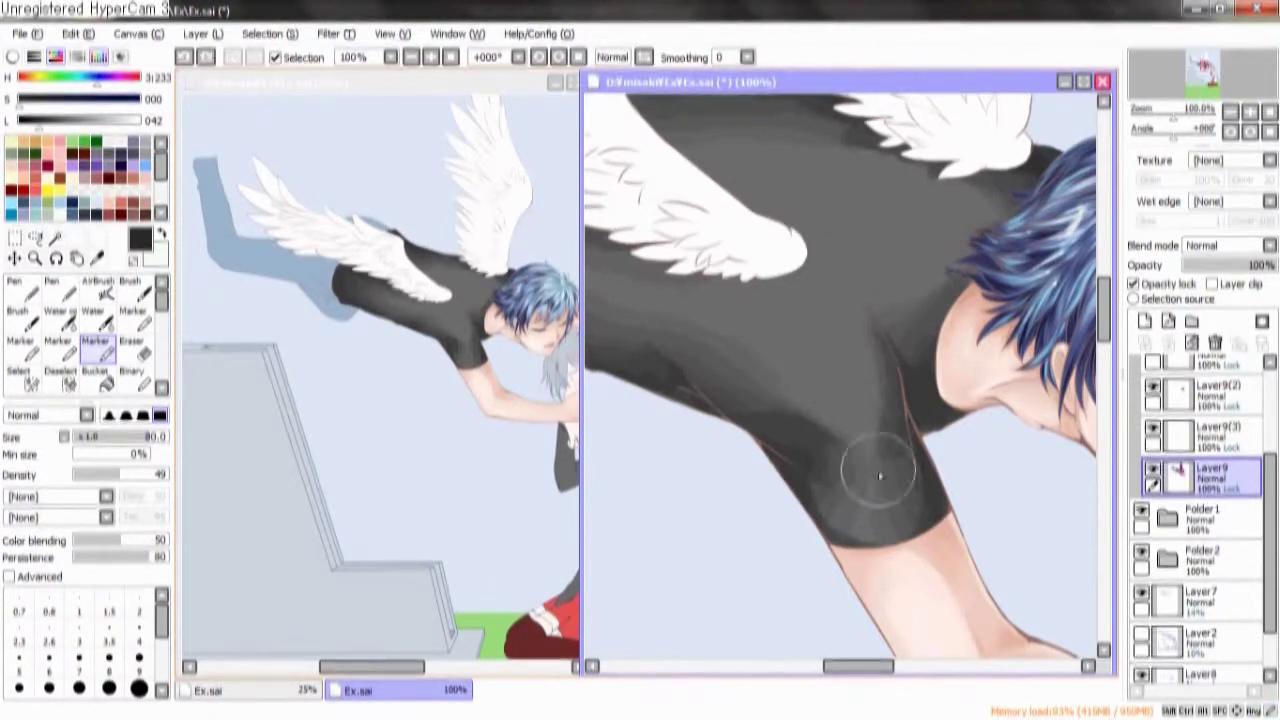
key("c")
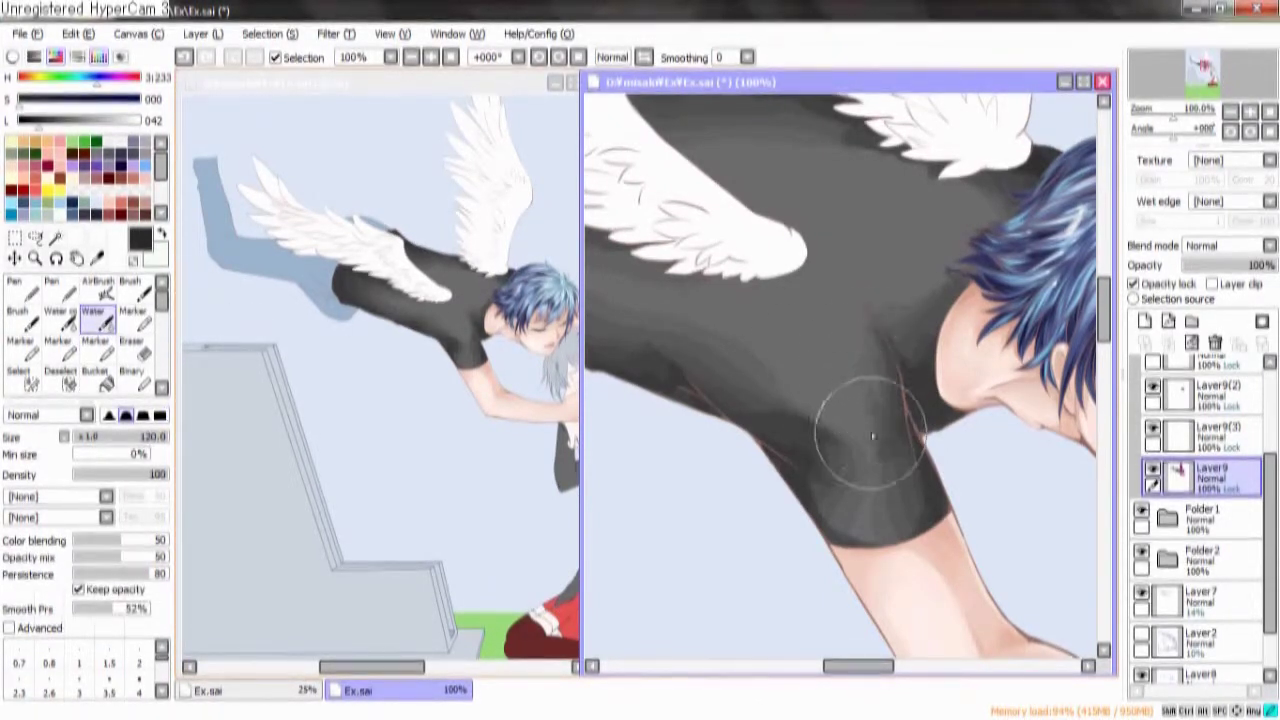
mouse_move(870, 405)
left_mouse_down()
mouse_move(775, 455)
mouse_move(812, 390)
mouse_move(1060, 470)
left_mouse_up()
Draw dark fold creases near the shirt's hem at the waist with the Pen
key("n")
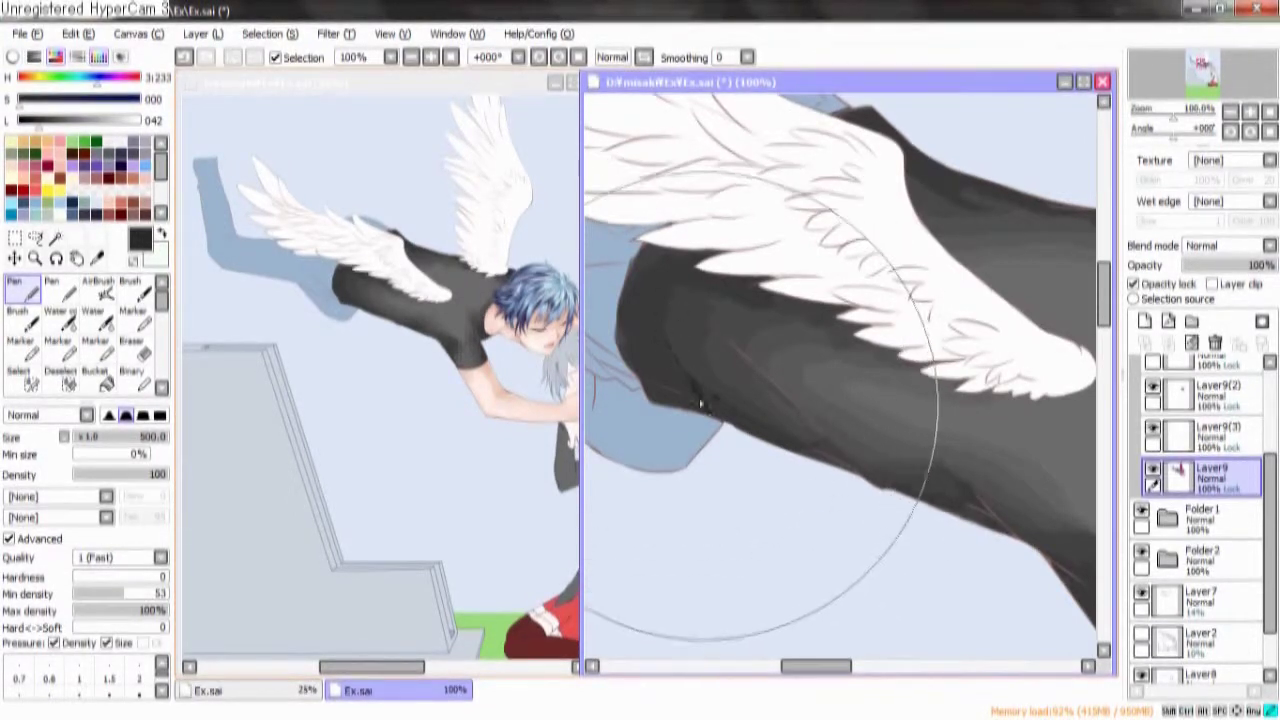
scroll(693, 398, "up", 4)
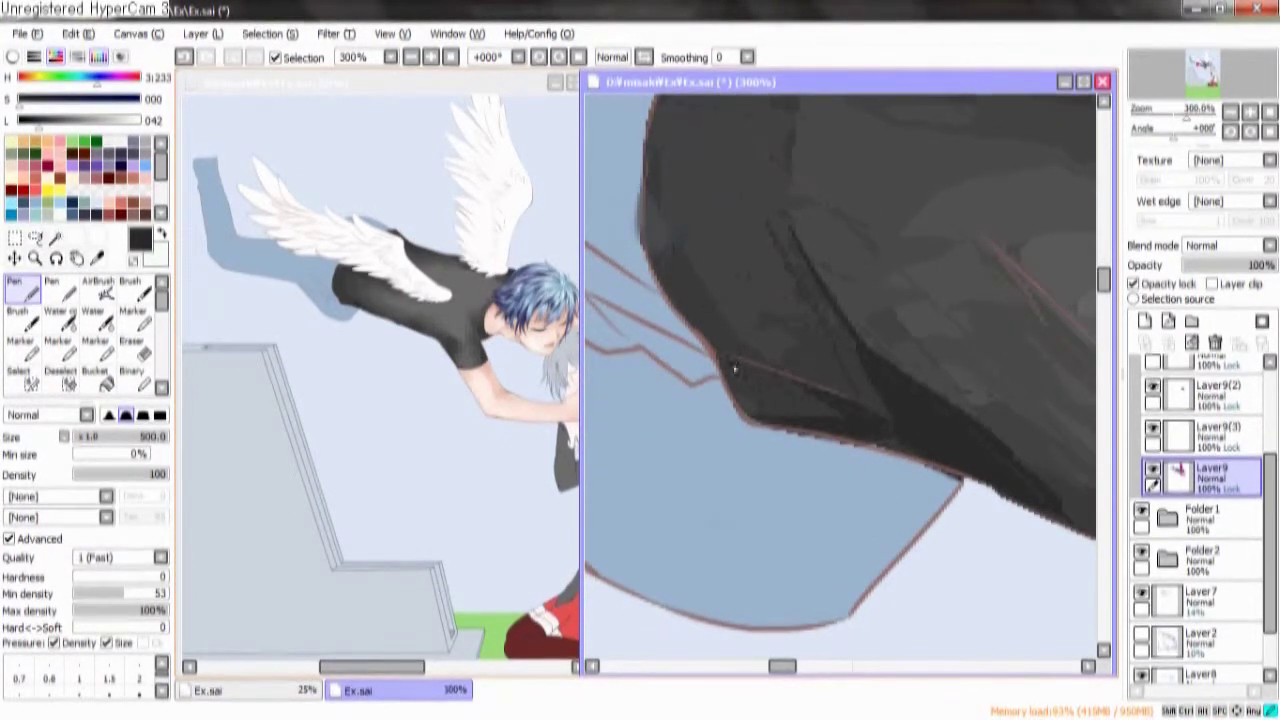
left_click_drag(842, 424, 716, 358)
left_click_drag(907, 445, 885, 428)
left_click_drag(799, 240, 809, 325)
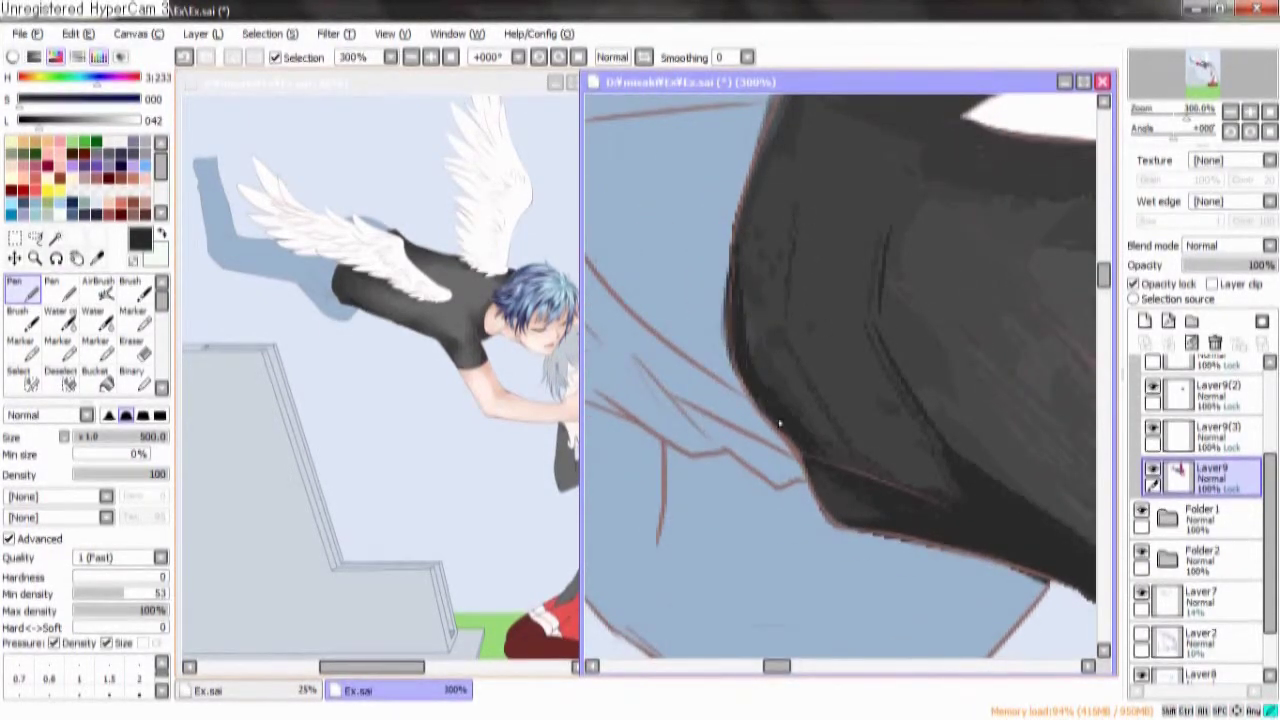
Paint a dark shadow patch and a long curved fold crease beside the shirt's hem with the Pen
scroll(780, 421, "up", 2)
left_click_drag(780, 540, 798, 456)
left_click_drag(848, 520, 800, 460)
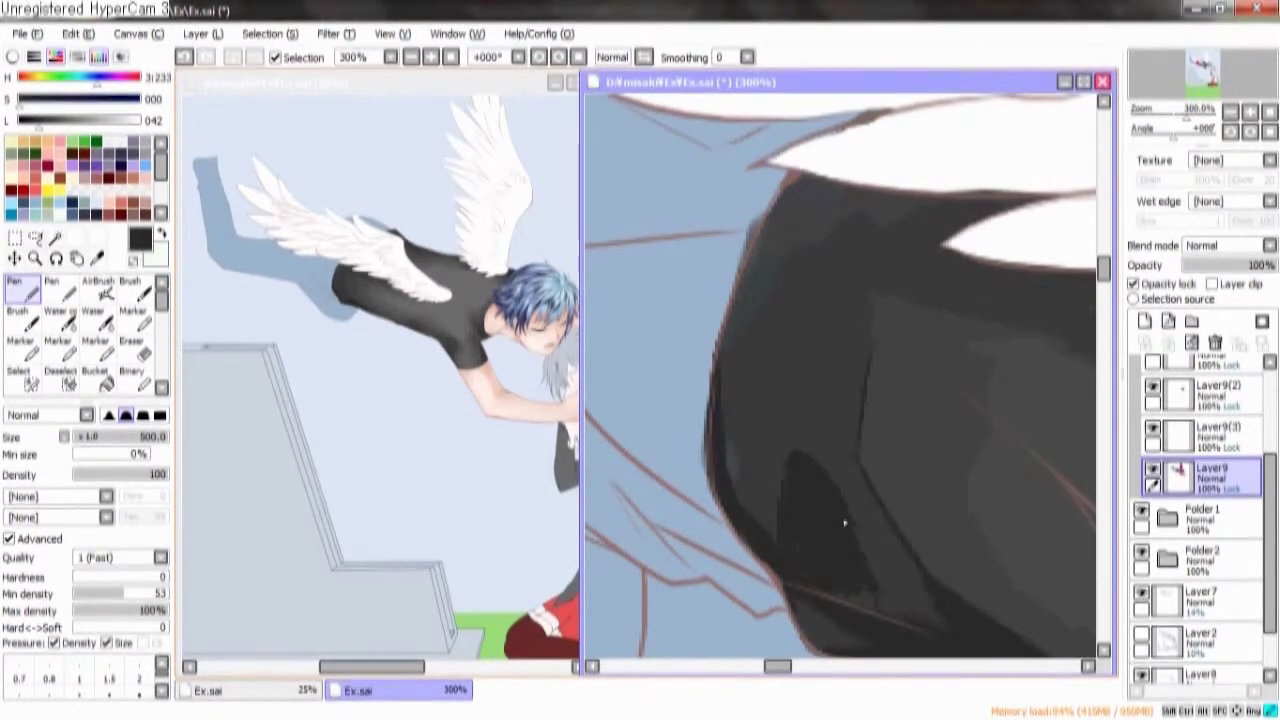
left_click_drag(910, 418, 877, 406)
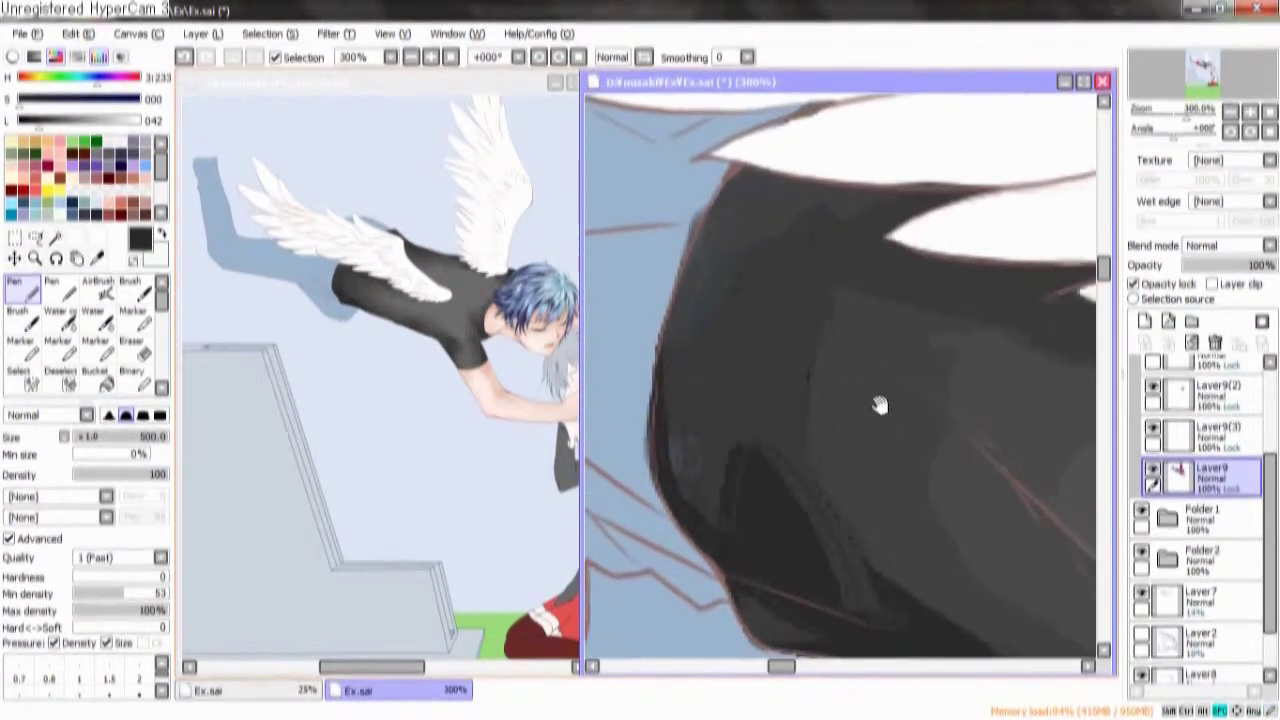
scroll(770, 440, "up", 1)
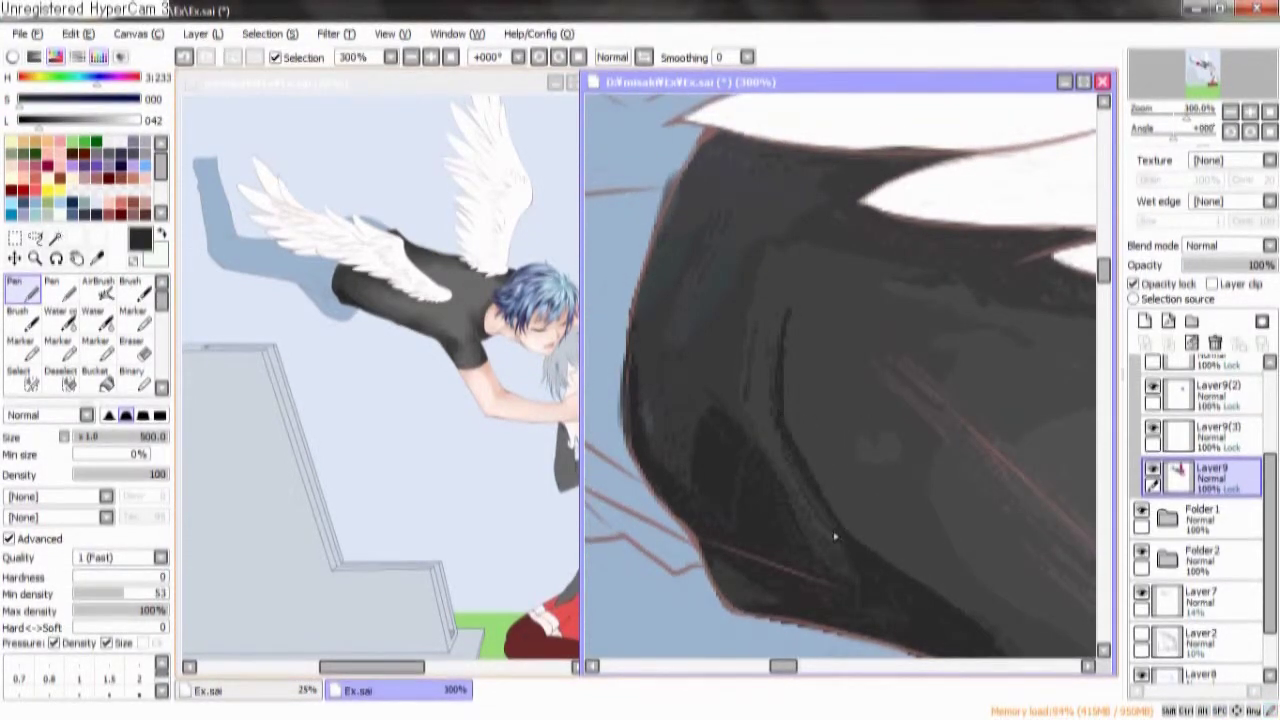
scroll(771, 306, "up", 3)
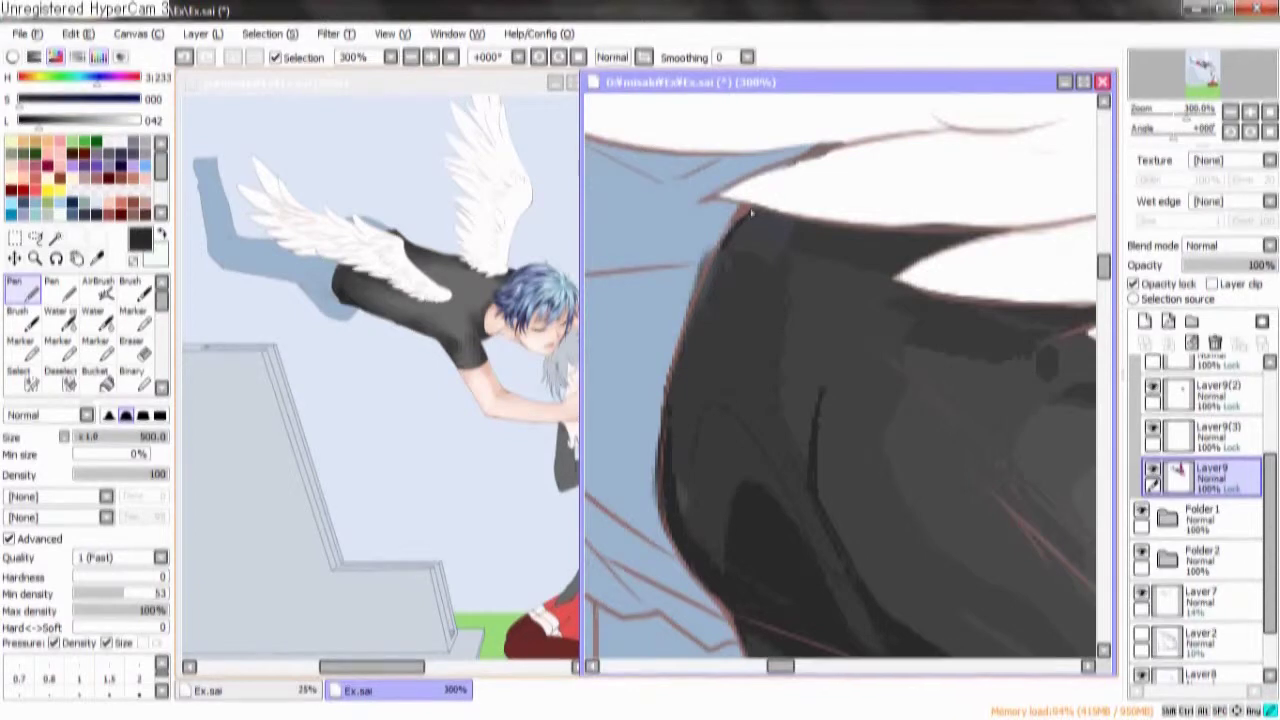
Darken the shirt's back edge beneath the wings and connect it to the curved hem crease with the Pen
scroll(733, 305, "up", 1)
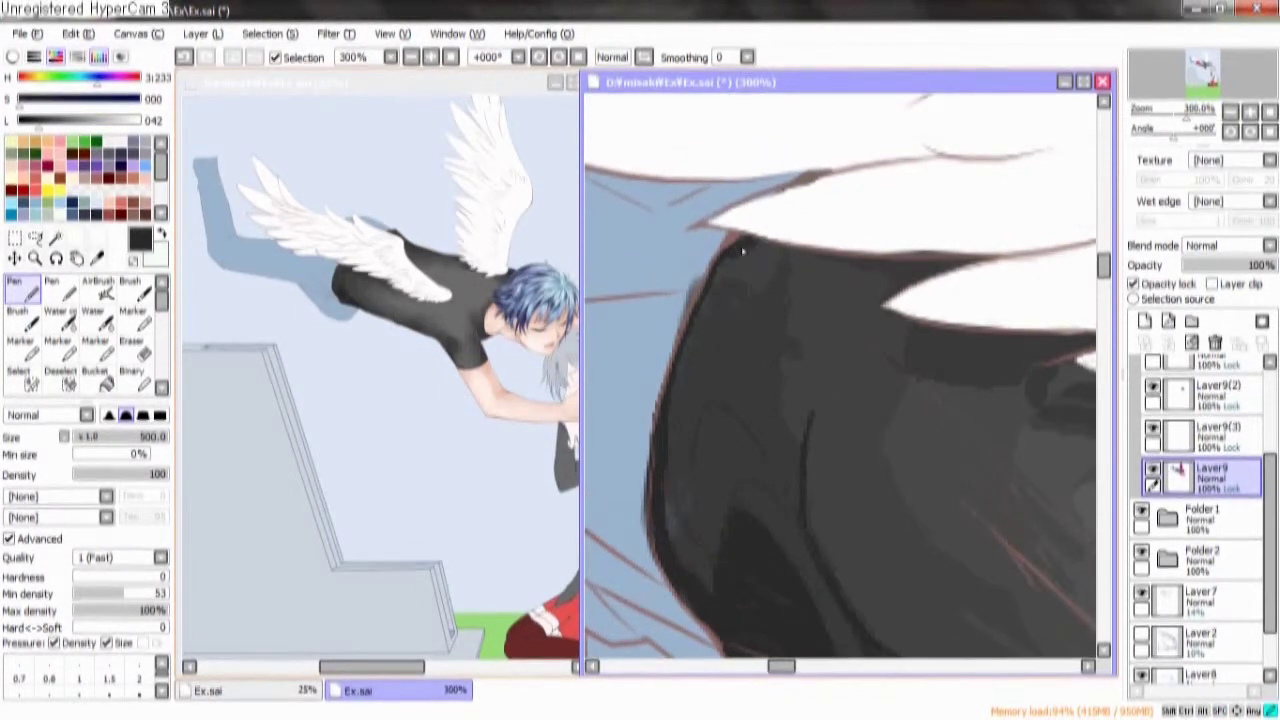
mouse_move(768, 258)
left_mouse_down()
mouse_move(930, 272)
mouse_move(860, 304)
left_mouse_up()
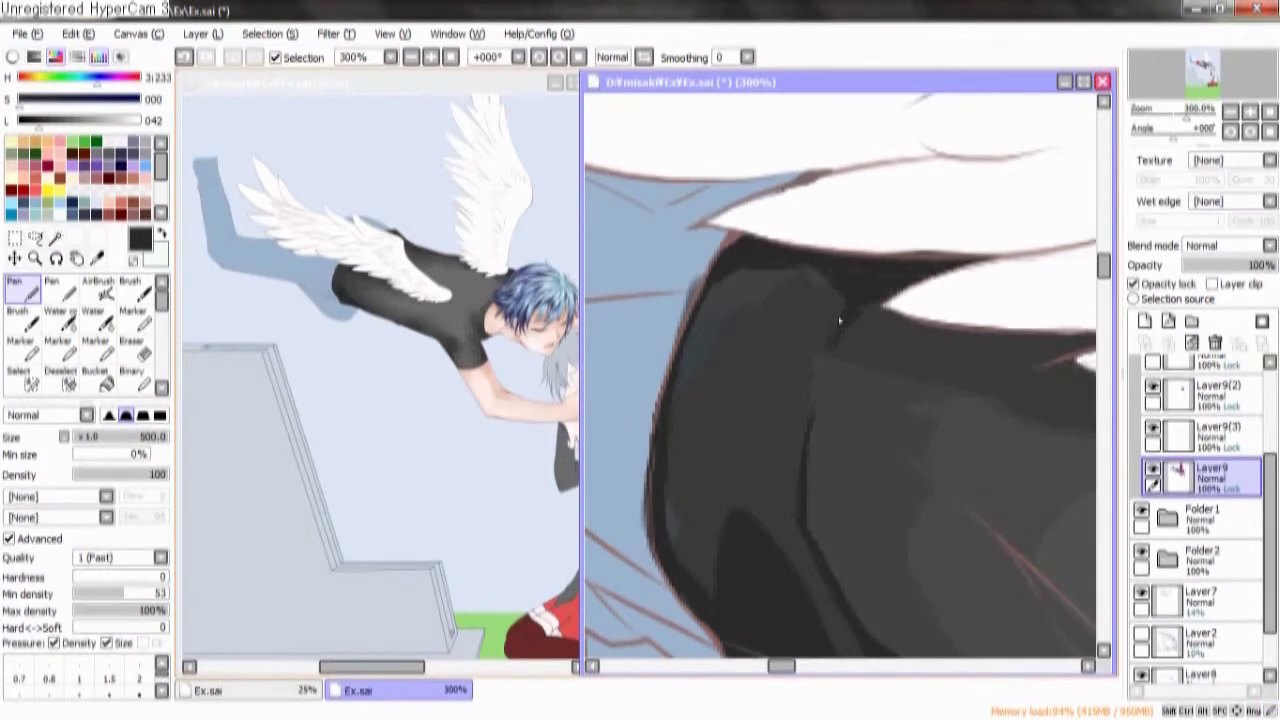
scroll(794, 366, "up", 1)
left_click_drag(852, 326, 983, 327)
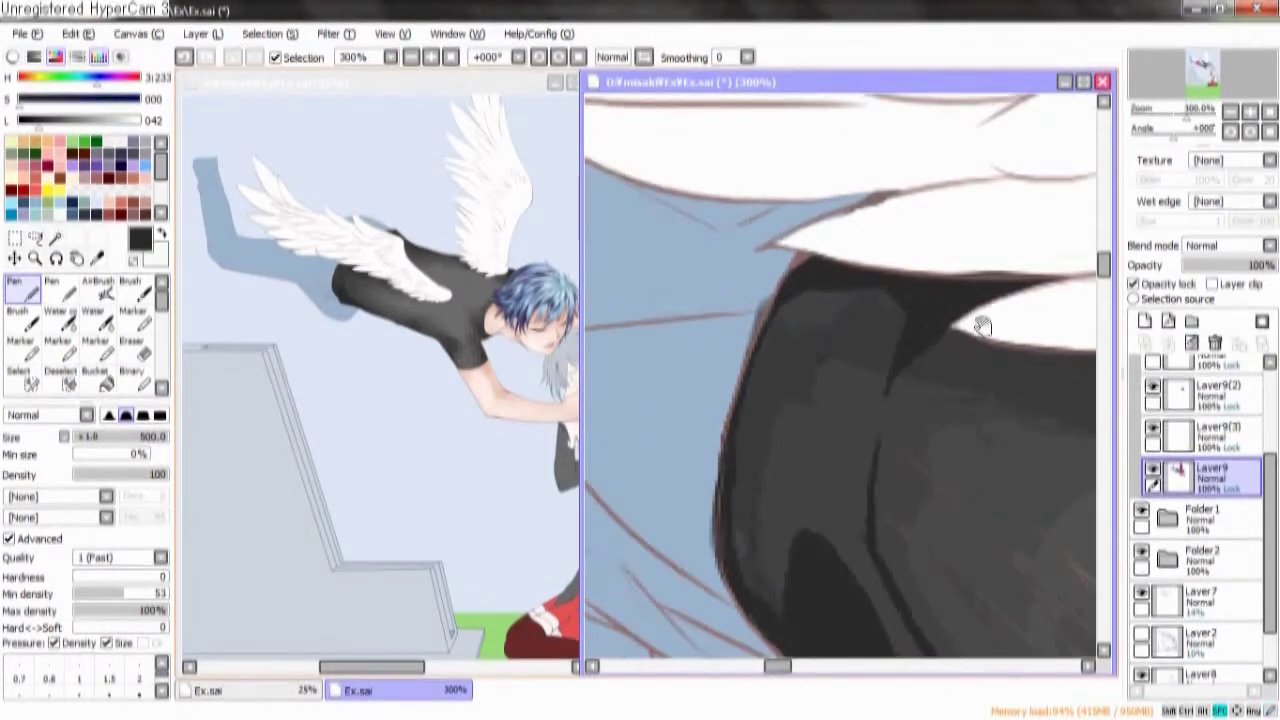
left_click_drag(858, 396, 876, 331)
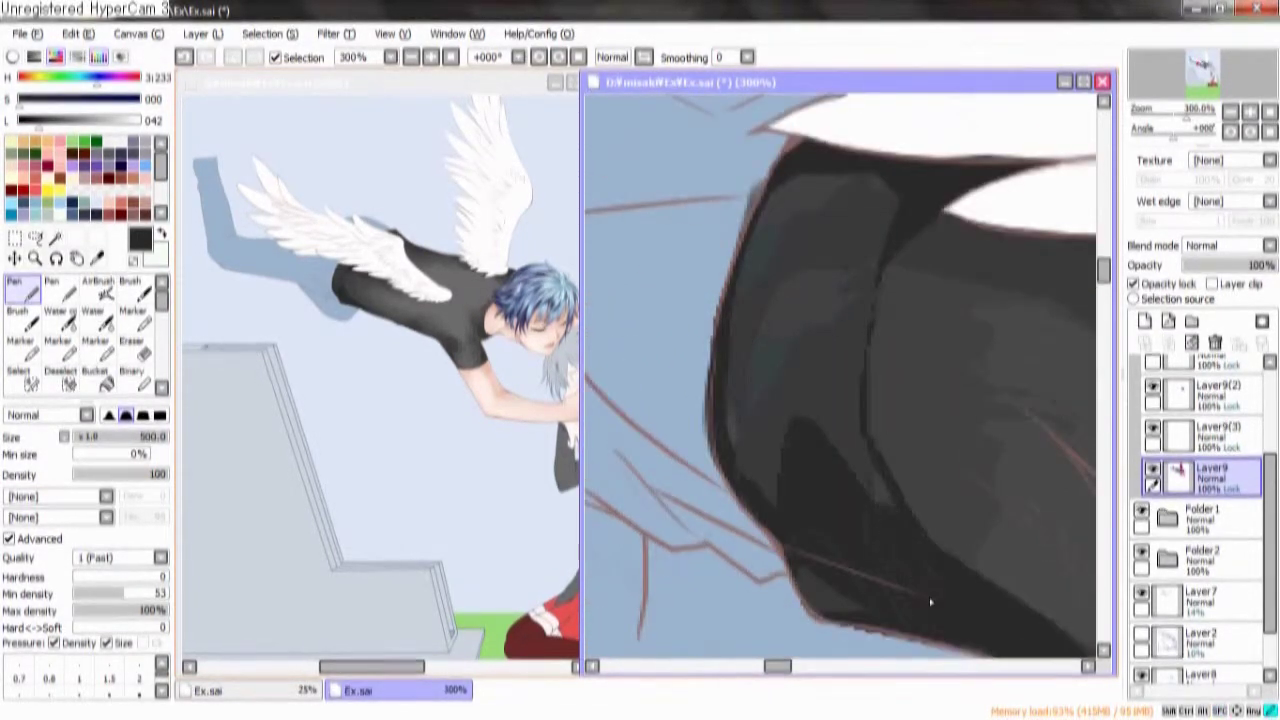
scroll(862, 547, "up", 3)
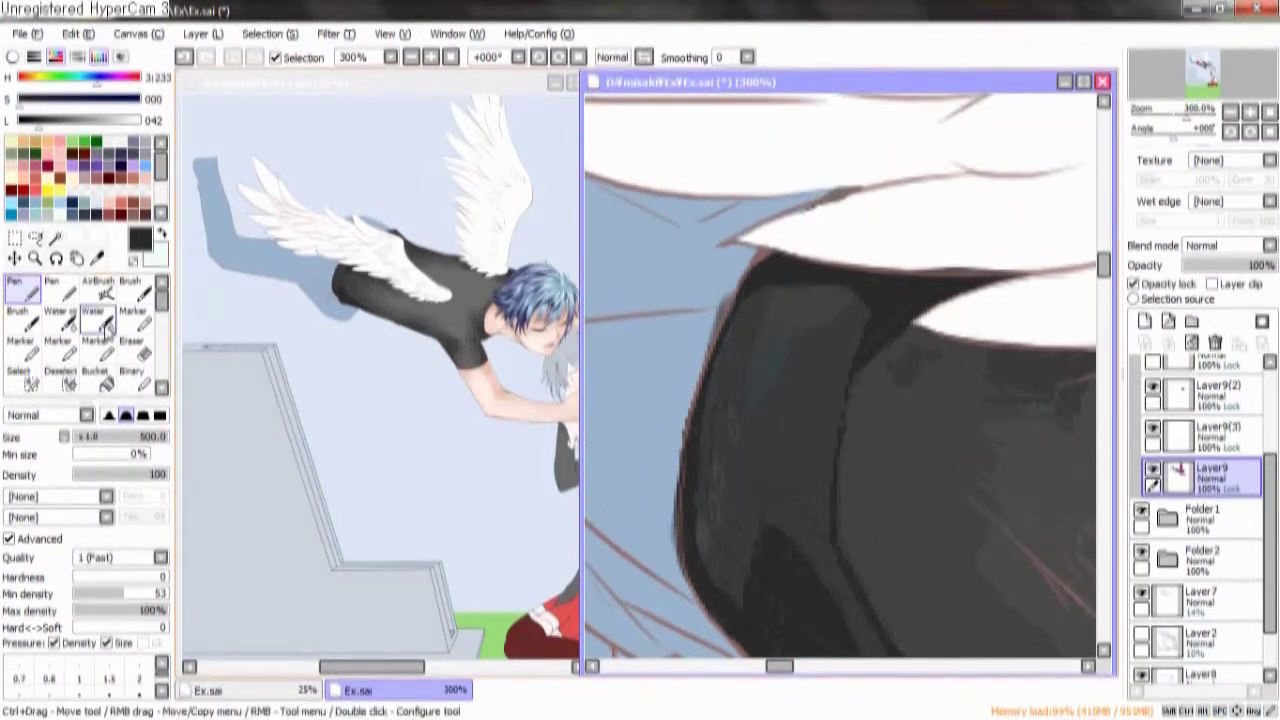
Blend the shading by the hem with the Water brush and draw dark diagonal fold creases across the shirt's belly with the Pen
left_click(93, 317)
mouse_move(773, 311)
left_mouse_down()
mouse_move(846, 294)
mouse_move(757, 297)
mouse_move(737, 343)
mouse_move(762, 294)
mouse_move(794, 286)
mouse_move(857, 343)
mouse_move(917, 326)
mouse_move(827, 366)
mouse_move(757, 320)
mouse_move(737, 400)
mouse_move(737, 491)
mouse_move(822, 480)
mouse_move(903, 280)
mouse_move(863, 320)
mouse_move(794, 345)
mouse_move(773, 296)
left_mouse_up()
key("n")
mouse_move(709, 457)
left_mouse_down()
mouse_move(790, 440)
mouse_move(867, 481)
mouse_move(840, 490)
mouse_move(663, 271)
mouse_move(663, 251)
mouse_move(732, 337)
mouse_move(737, 293)
mouse_move(776, 368)
mouse_move(806, 382)
mouse_move(722, 268)
mouse_move(722, 163)
mouse_move(764, 343)
mouse_move(764, 403)
mouse_move(764, 392)
mouse_move(975, 500)
mouse_move(863, 434)
mouse_move(749, 274)
mouse_move(962, 528)
mouse_move(777, 429)
mouse_move(771, 457)
mouse_move(940, 590)
mouse_move(881, 522)
mouse_move(785, 530)
mouse_move(891, 560)
mouse_move(859, 511)
mouse_move(851, 429)
mouse_move(909, 443)
mouse_move(814, 514)
mouse_move(790, 450)
mouse_move(834, 463)
mouse_move(809, 457)
mouse_move(880, 529)
mouse_move(862, 472)
mouse_move(1000, 575)
mouse_move(951, 477)
mouse_move(990, 424)
left_mouse_up()
mouse_move(896, 428)
left_mouse_down()
mouse_move(832, 471)
mouse_move(900, 526)
mouse_move(832, 471)
mouse_move(685, 425)
mouse_move(748, 449)
mouse_move(757, 429)
mouse_move(851, 414)
mouse_move(760, 383)
left_mouse_up()
mouse_move(806, 443)
left_mouse_down()
mouse_move(829, 486)
mouse_move(826, 385)
left_mouse_up()
mouse_move(686, 329)
left_mouse_down()
mouse_move(714, 366)
mouse_move(870, 430)
left_mouse_up()
mouse_move(870, 430)
left_mouse_down()
mouse_move(908, 455)
mouse_move(978, 400)
left_mouse_up()
Soften the shading around the diagonal belly creases with the Marker at size 80
key("m")
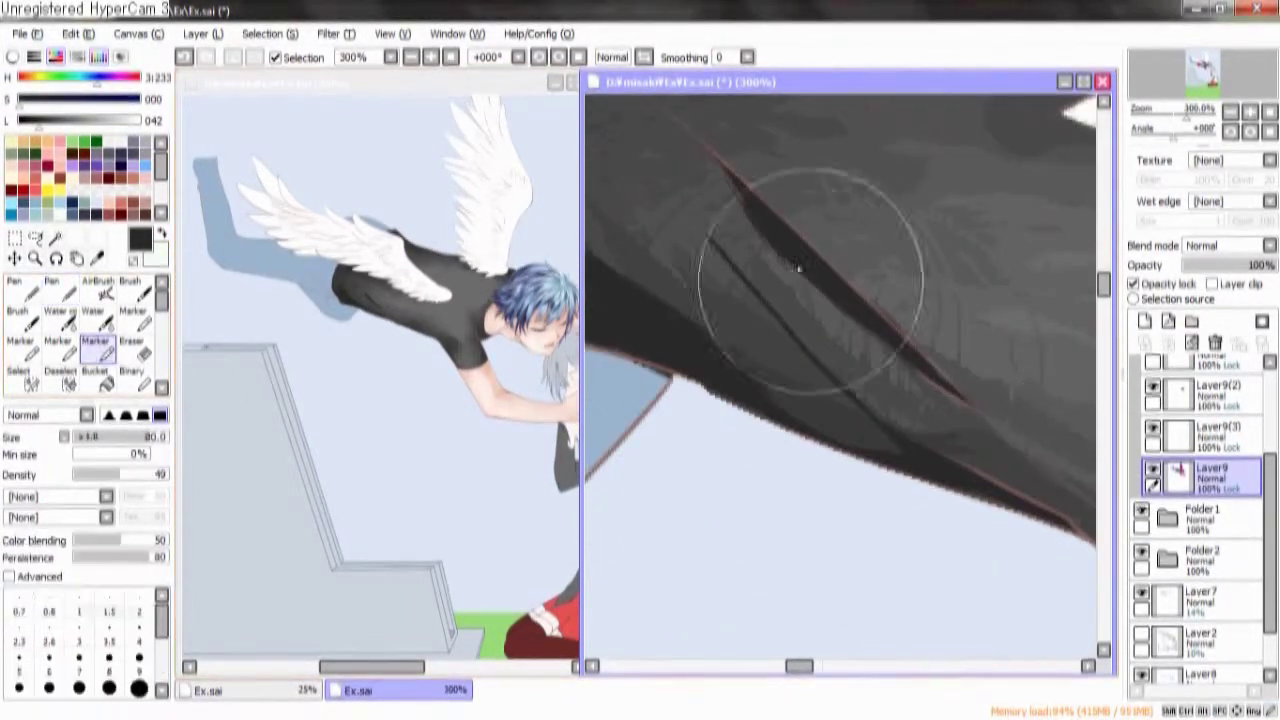
mouse_move(808, 332)
left_mouse_down()
mouse_move(883, 400)
mouse_move(757, 260)
mouse_move(925, 352)
left_mouse_up()
left_click_drag(1055, 401, 1023, 449)
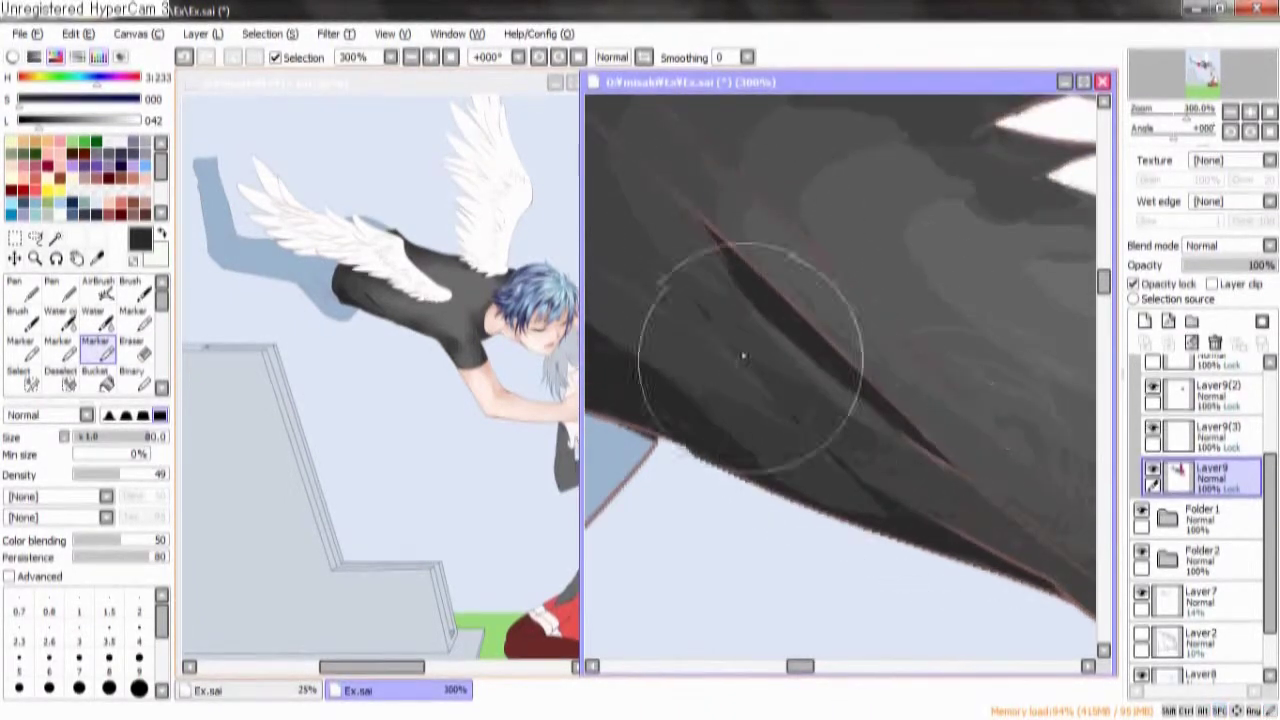
left_click_drag(766, 234, 963, 437)
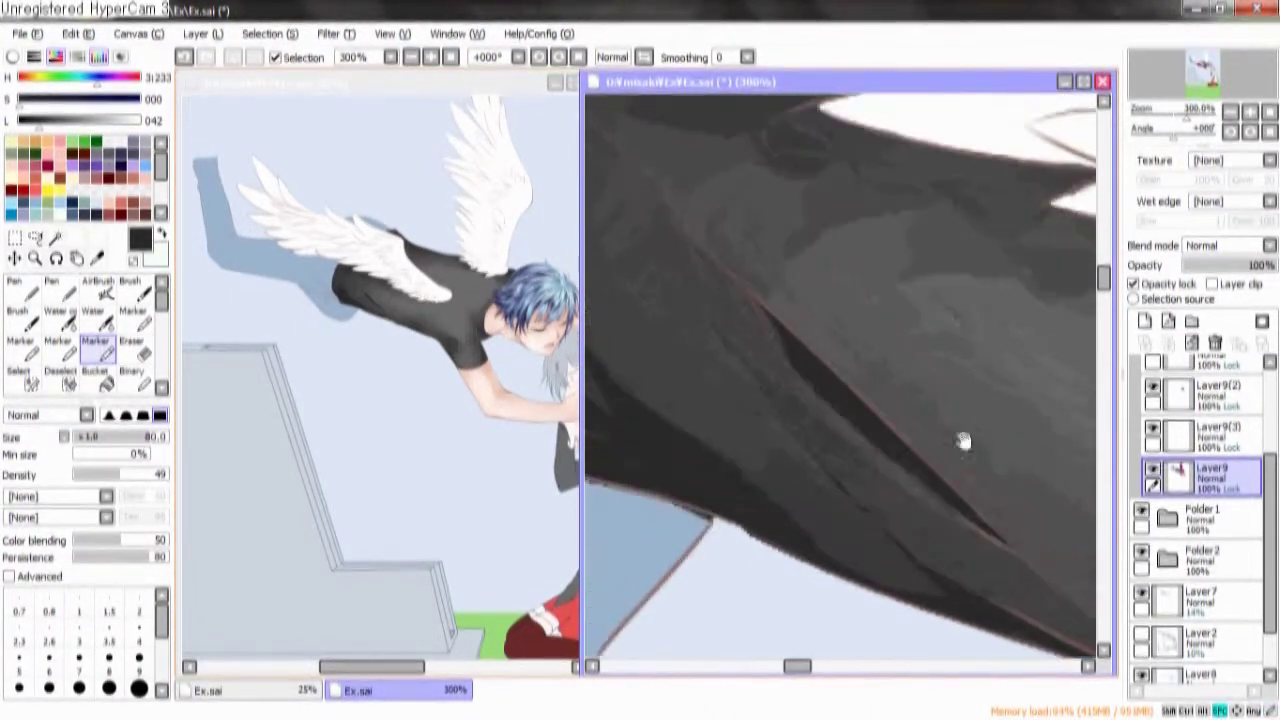
Draw dark creases and shadows along the shirt's lower edge from the belly to the chest with the Pen
key("n")
left_click_drag(957, 582, 907, 452)
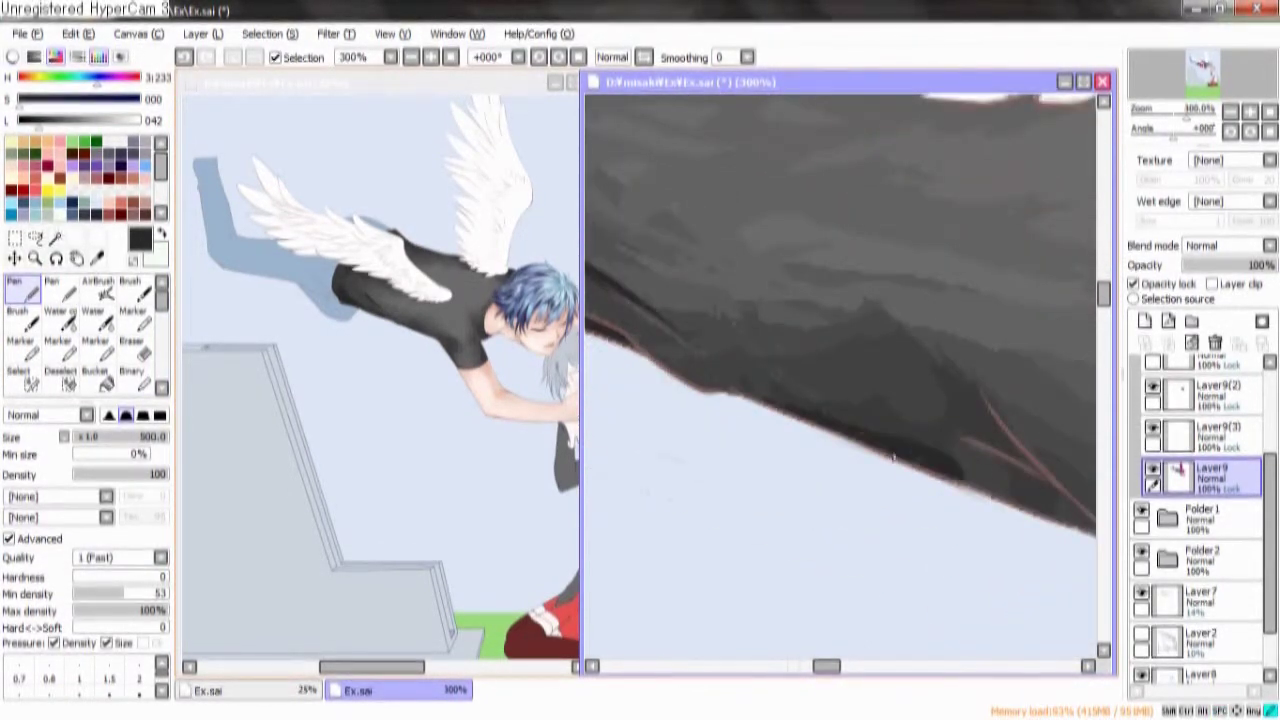
key("ctrl+z")
left_click_drag(1045, 497, 930, 510)
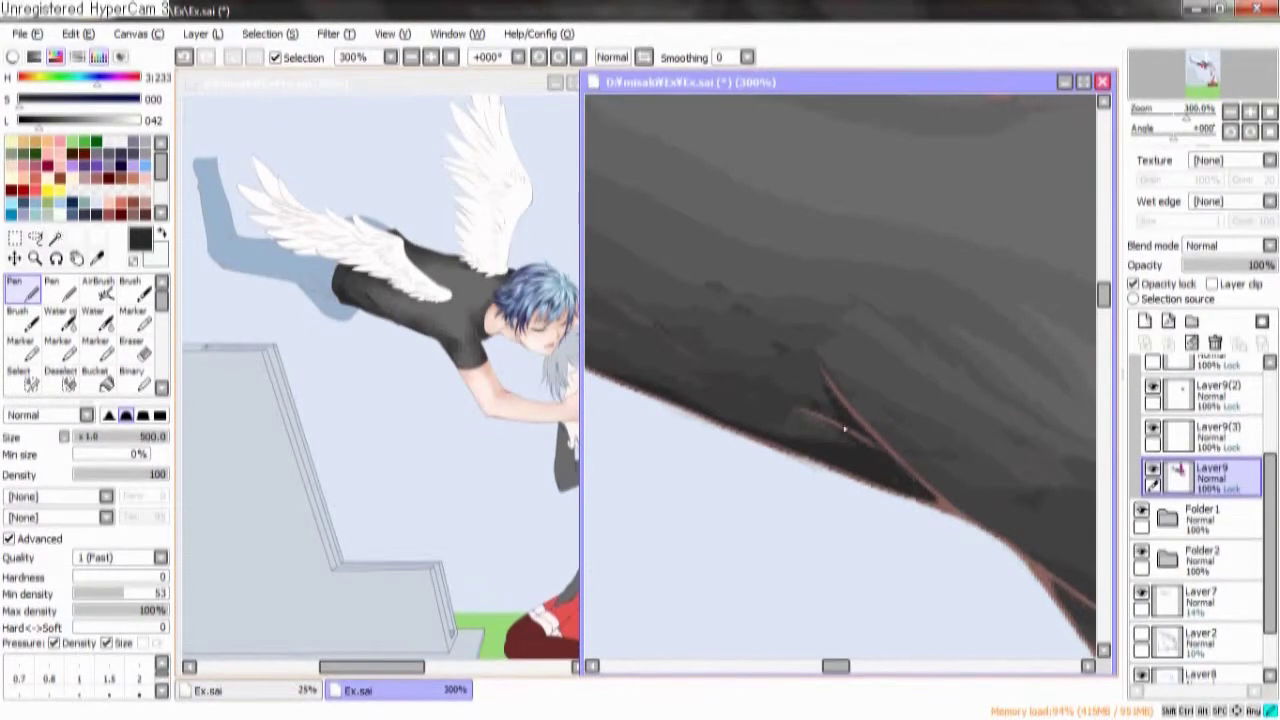
left_click_drag(823, 383, 731, 300)
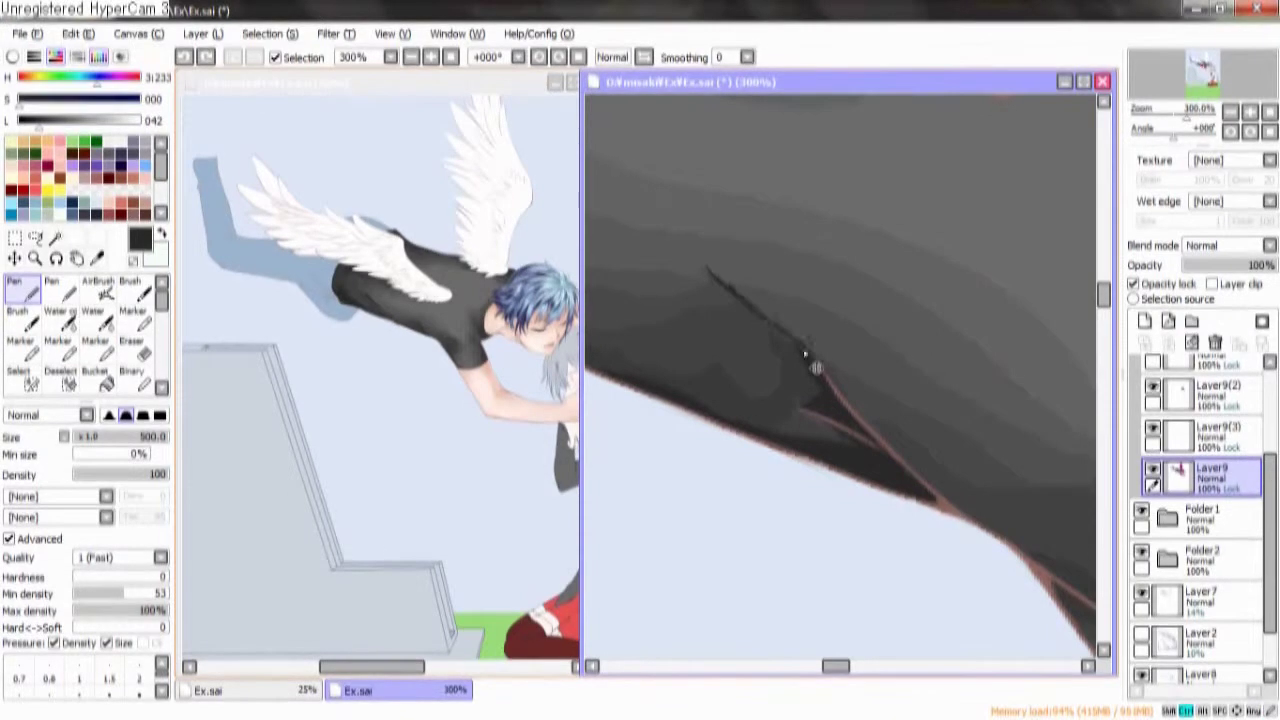
left_click_drag(797, 343, 786, 343)
mouse_move(826, 397)
left_mouse_down()
mouse_move(880, 366)
mouse_move(874, 311)
mouse_move(851, 340)
mouse_move(882, 410)
mouse_move(829, 414)
mouse_move(623, 374)
mouse_move(951, 410)
left_mouse_up()
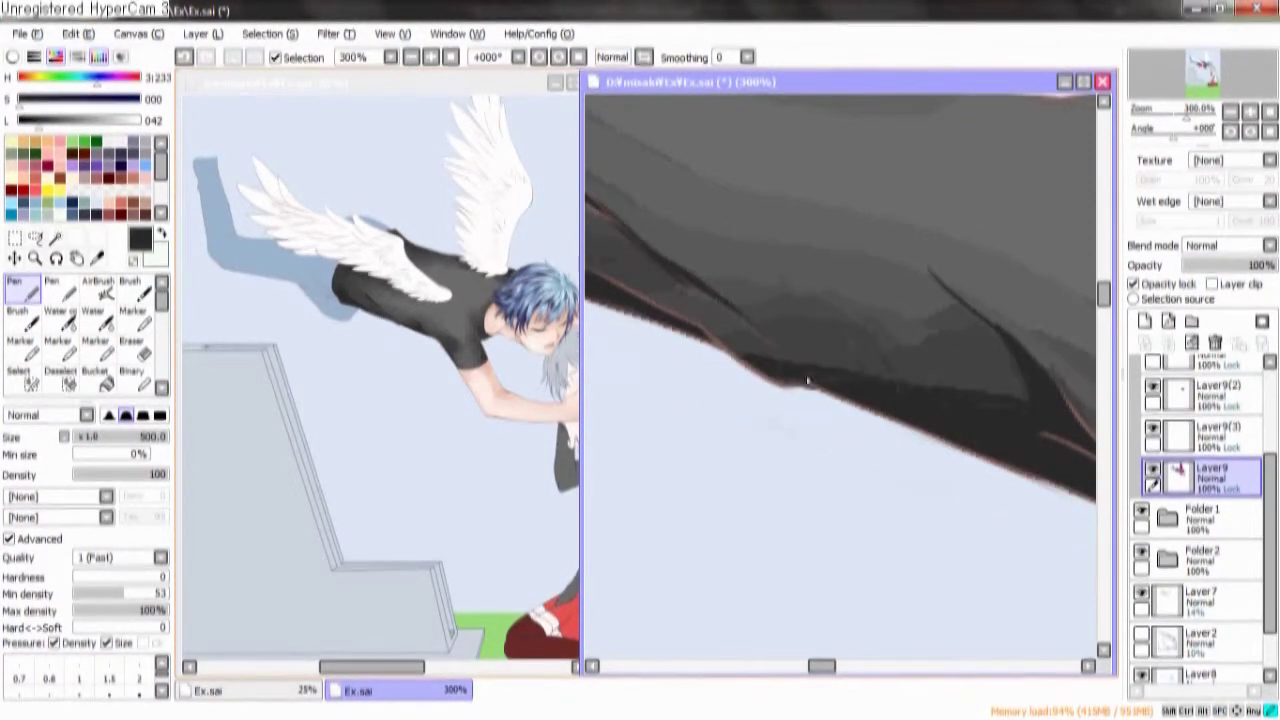
mouse_move(752, 337)
left_mouse_down()
mouse_move(741, 332)
mouse_move(808, 440)
left_mouse_up()
left_click_drag(778, 386, 819, 421)
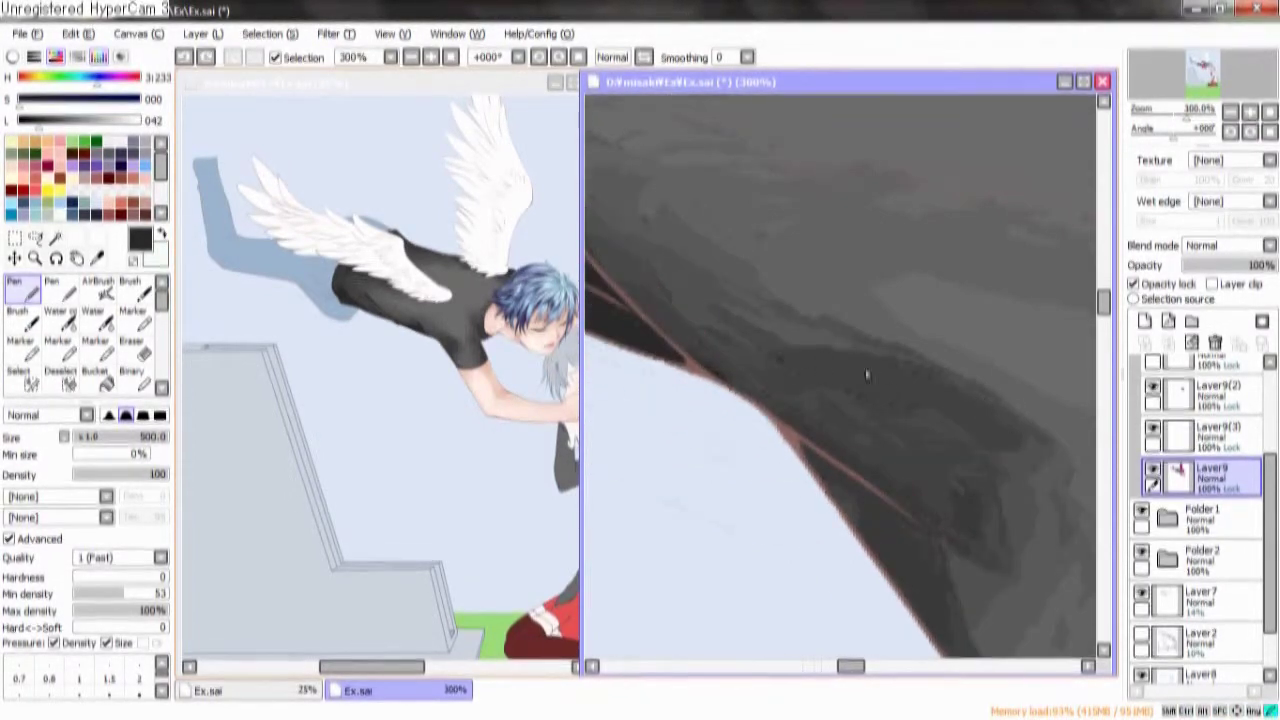
Draw a branching fold crease above the sleeve's underside with the Pen and soften it with the Water brush at size 120
left_click_drag(920, 383, 854, 366)
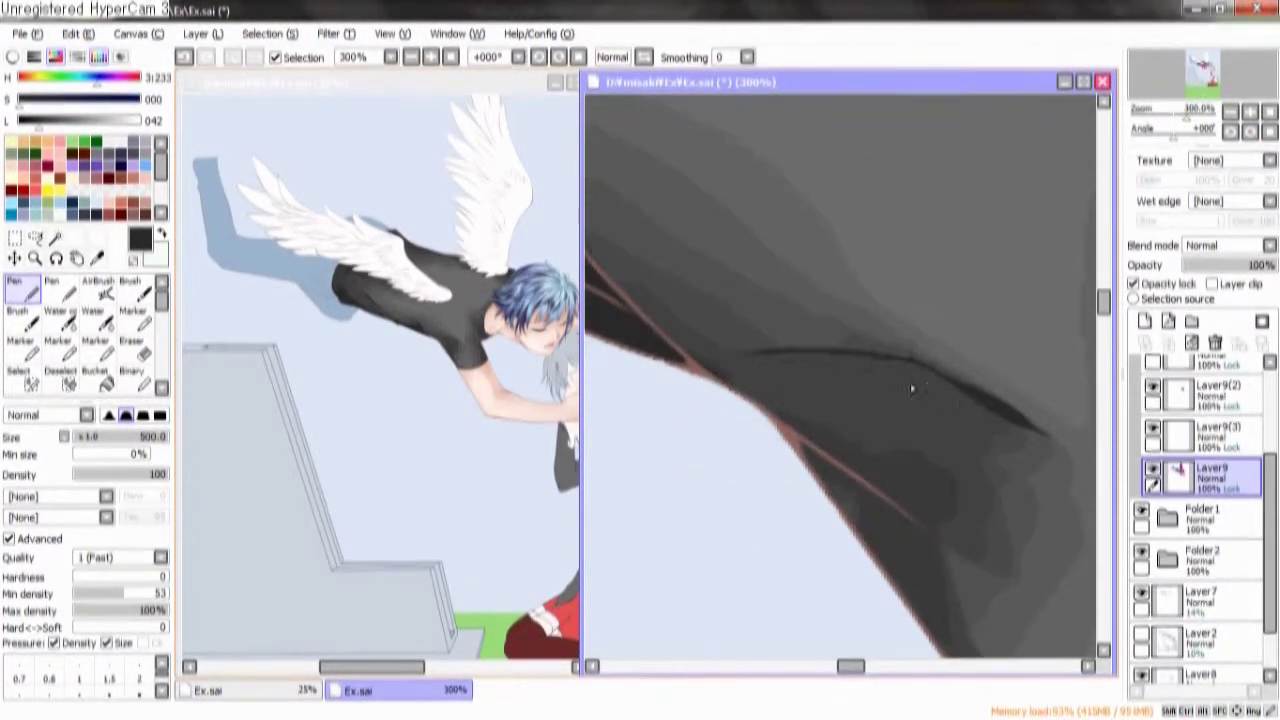
left_click_drag(986, 417, 926, 364)
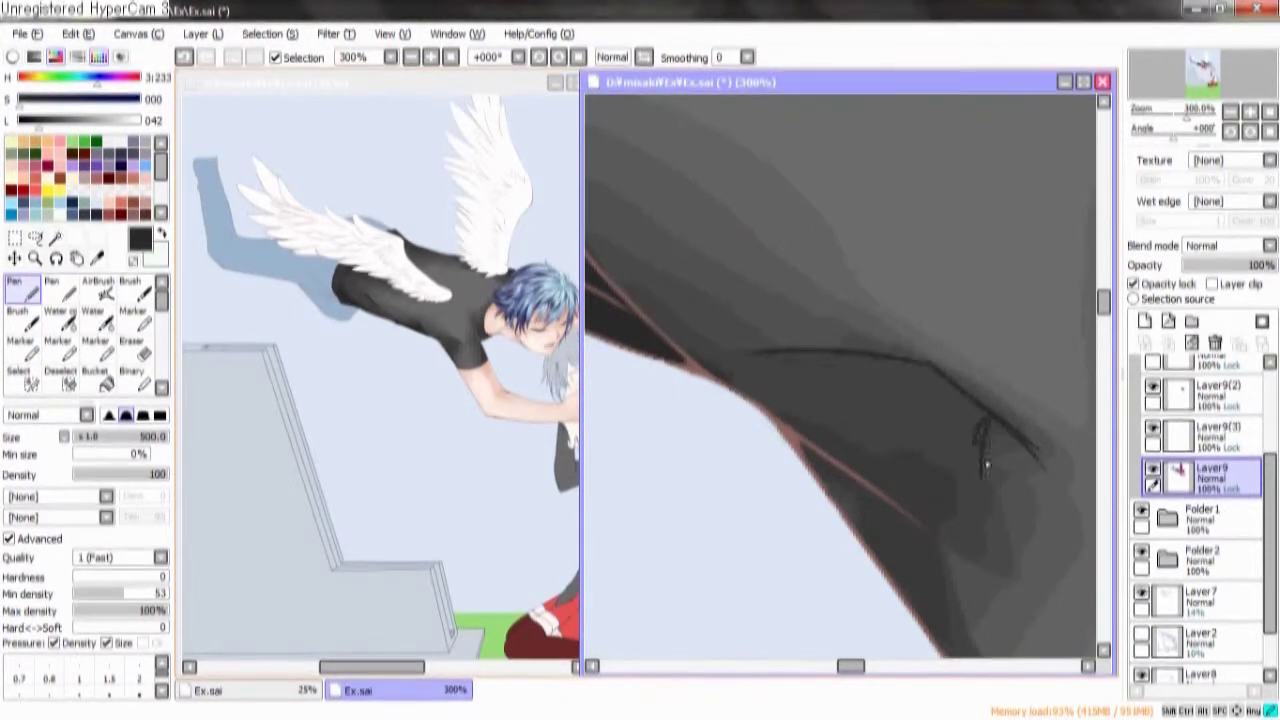
key("w")
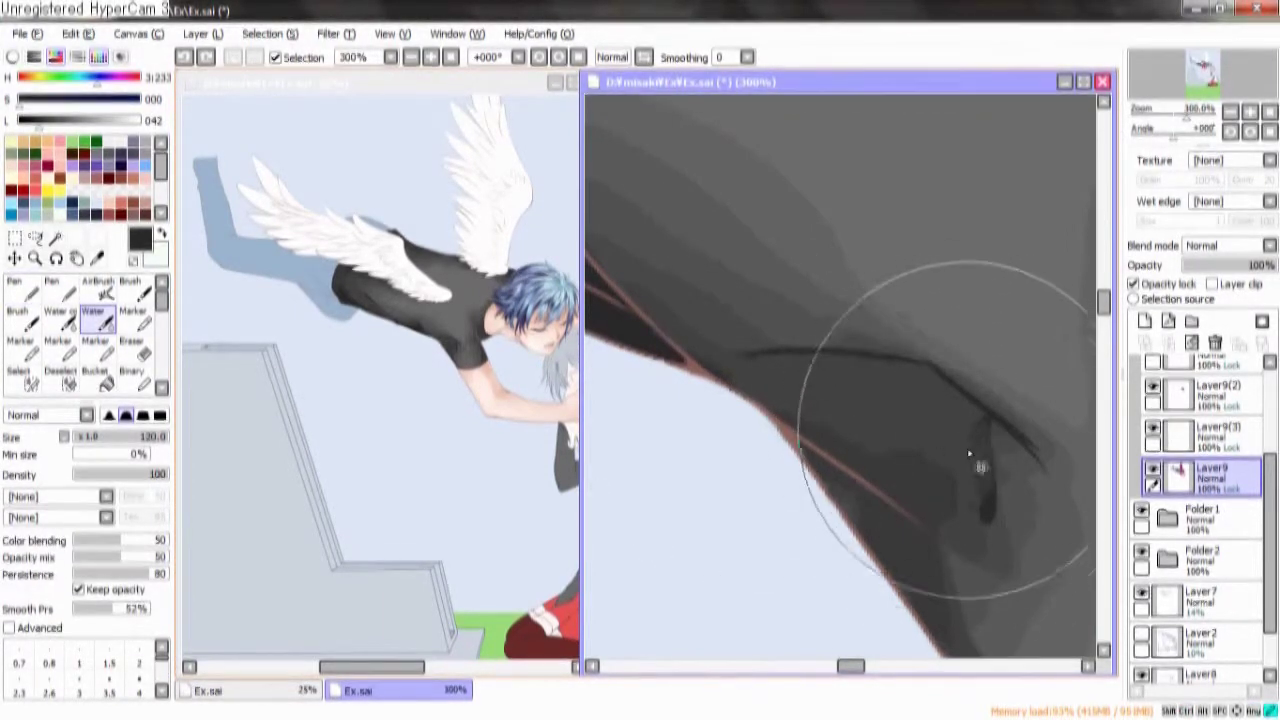
scroll(923, 394, "right", 1)
Fill the area beneath the branching crease with dark shadow using the second Pen, and blend it with the Water brush
left_click(56, 289)
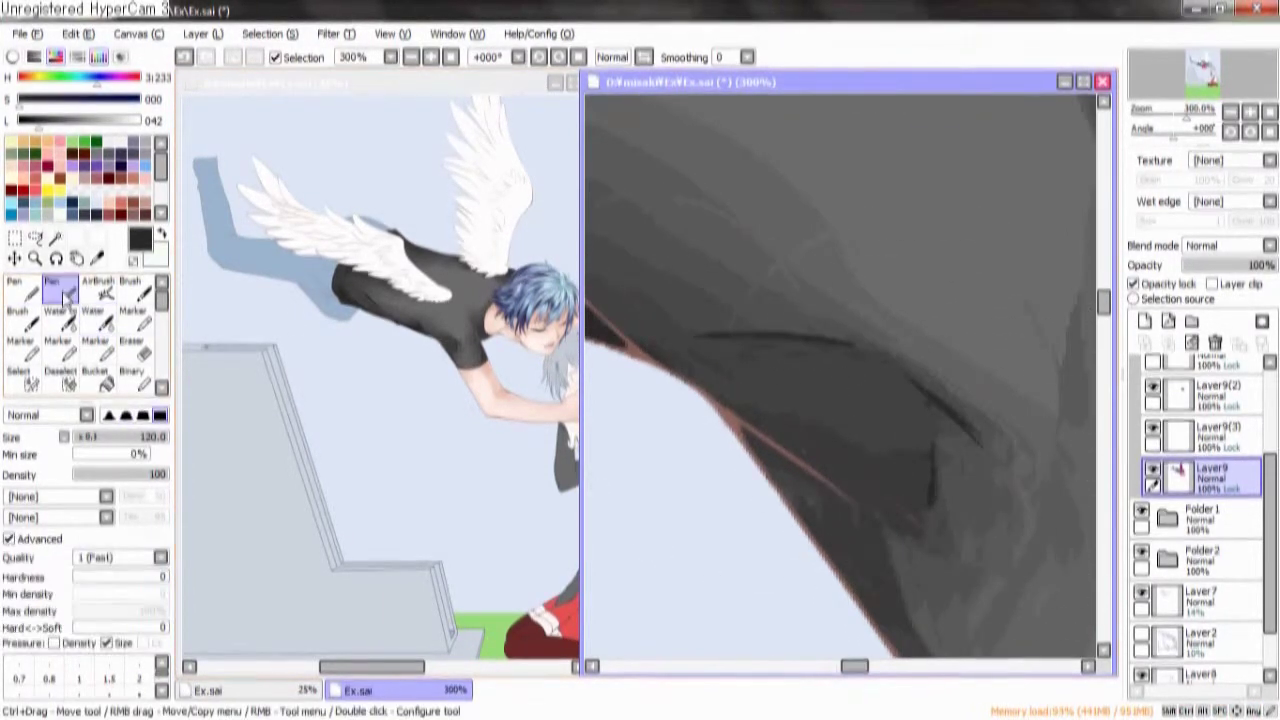
mouse_move(848, 360)
left_mouse_down()
mouse_move(920, 409)
mouse_move(903, 449)
mouse_move(713, 373)
mouse_move(757, 357)
mouse_move(609, 337)
mouse_move(803, 351)
mouse_move(883, 411)
mouse_move(837, 423)
mouse_move(840, 371)
left_mouse_up()
left_click(94, 306)
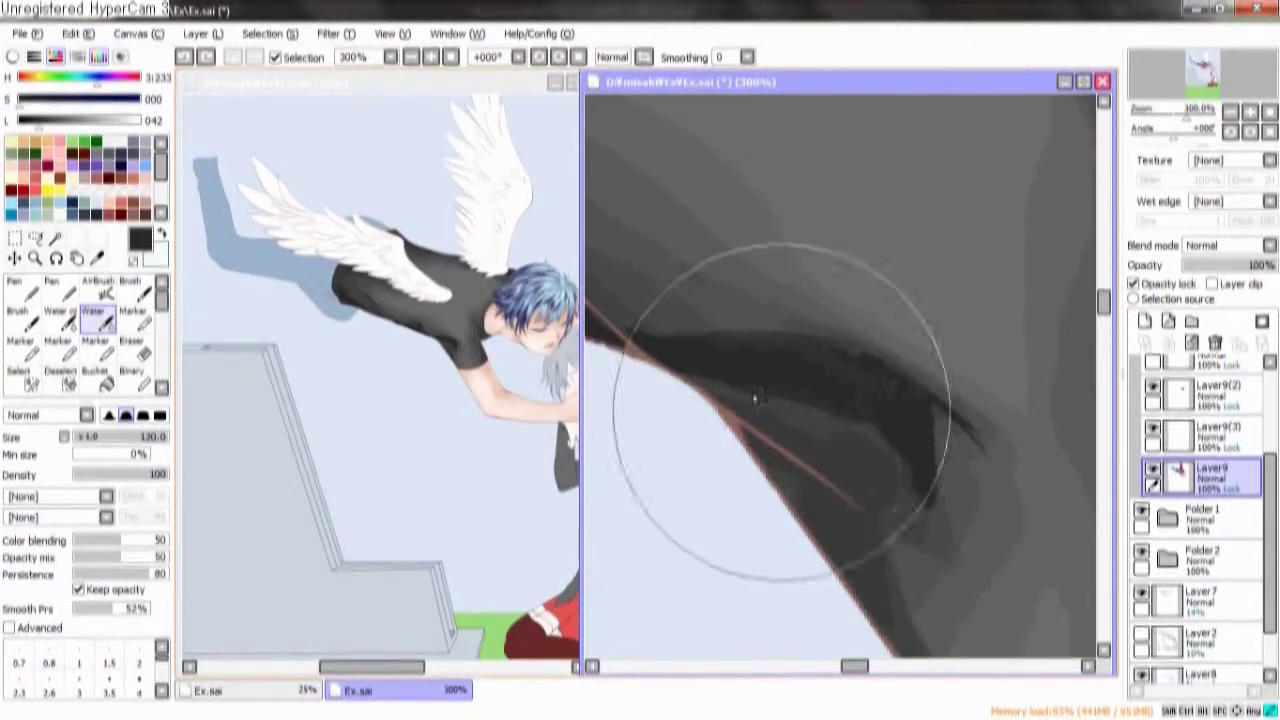
scroll(779, 374, "down", 1)
Even out the dark shadow beneath the branching crease and extend its two pointed ends with the Marker at size 12
key("m")
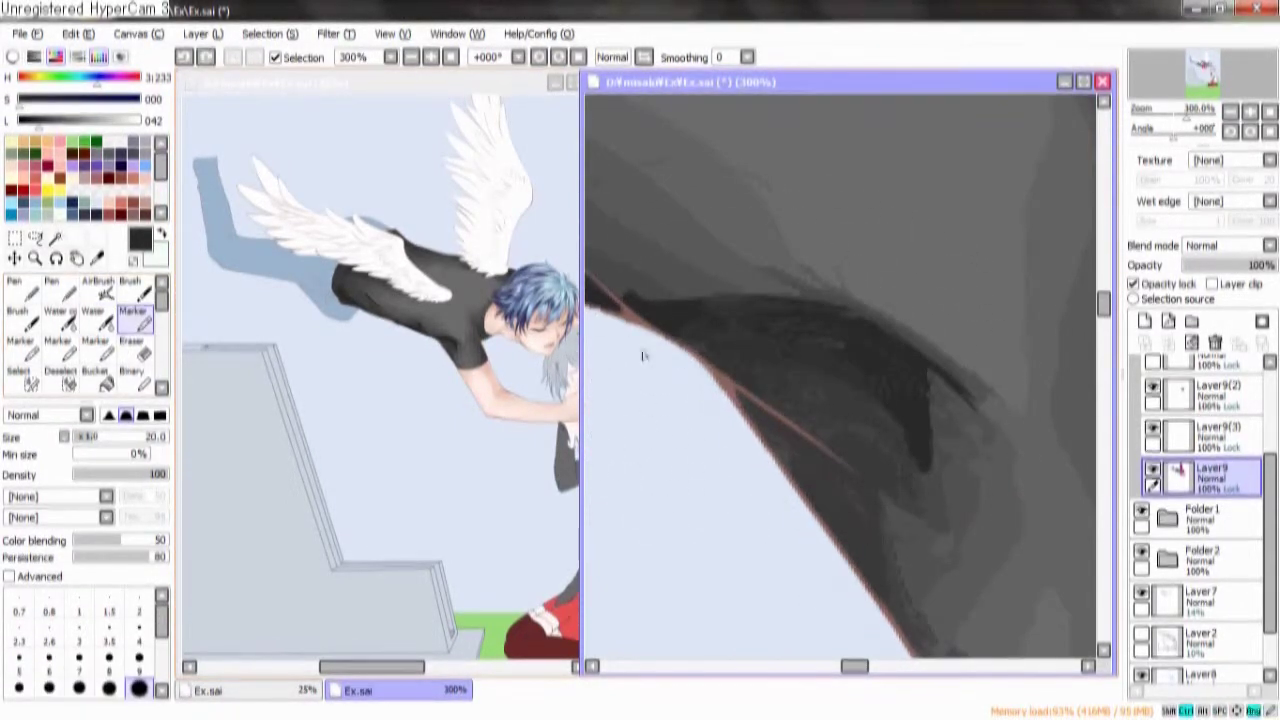
key("m")
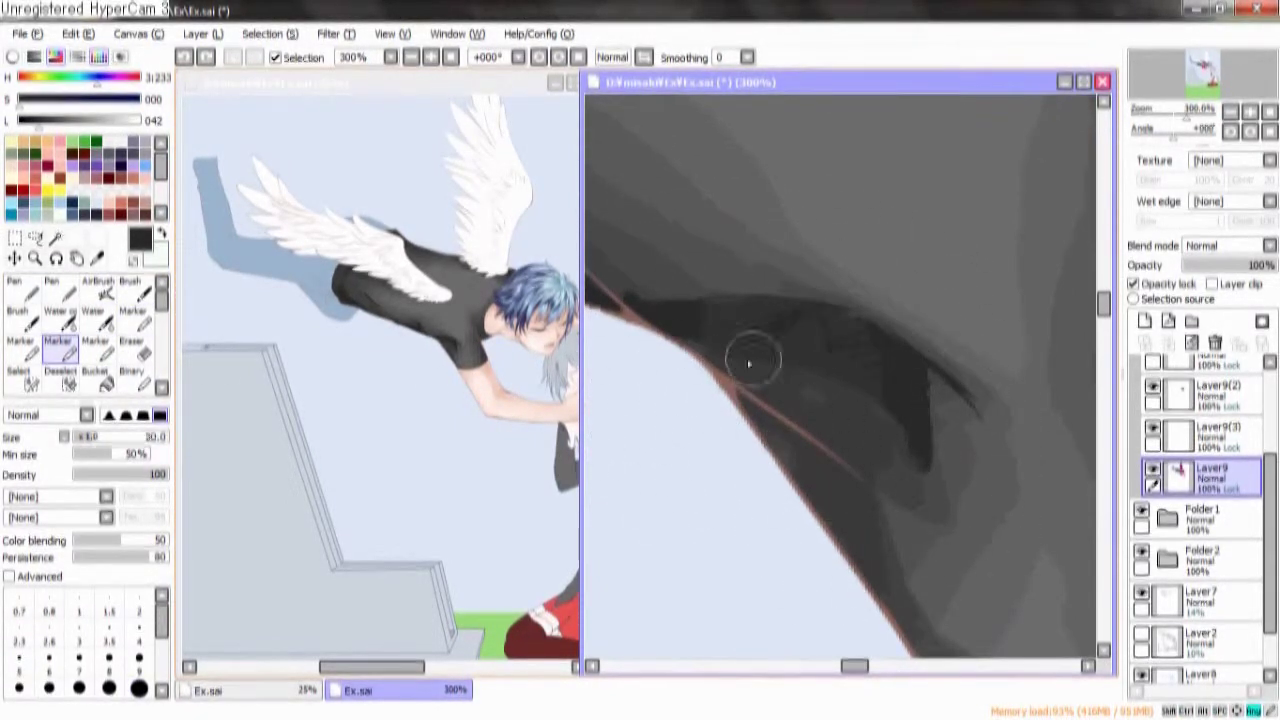
mouse_move(896, 432)
left_mouse_down()
mouse_move(903, 406)
mouse_move(908, 458)
left_mouse_up()
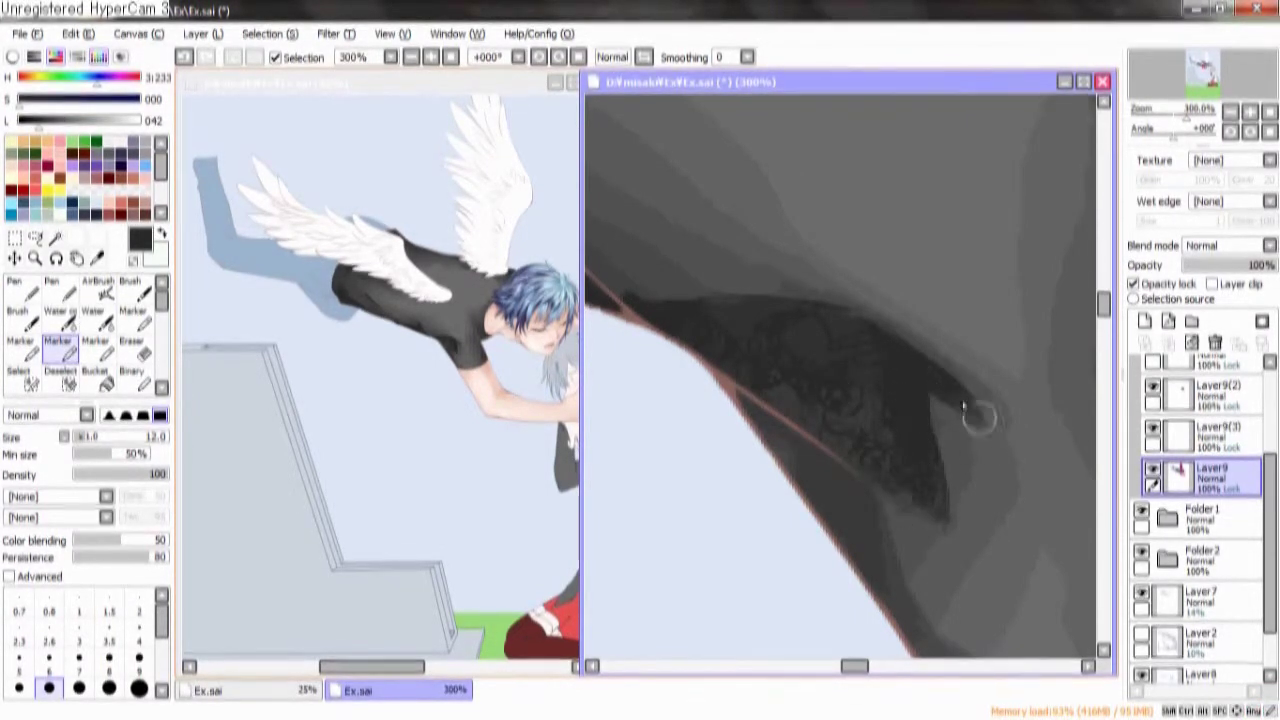
left_click_drag(991, 434, 915, 454)
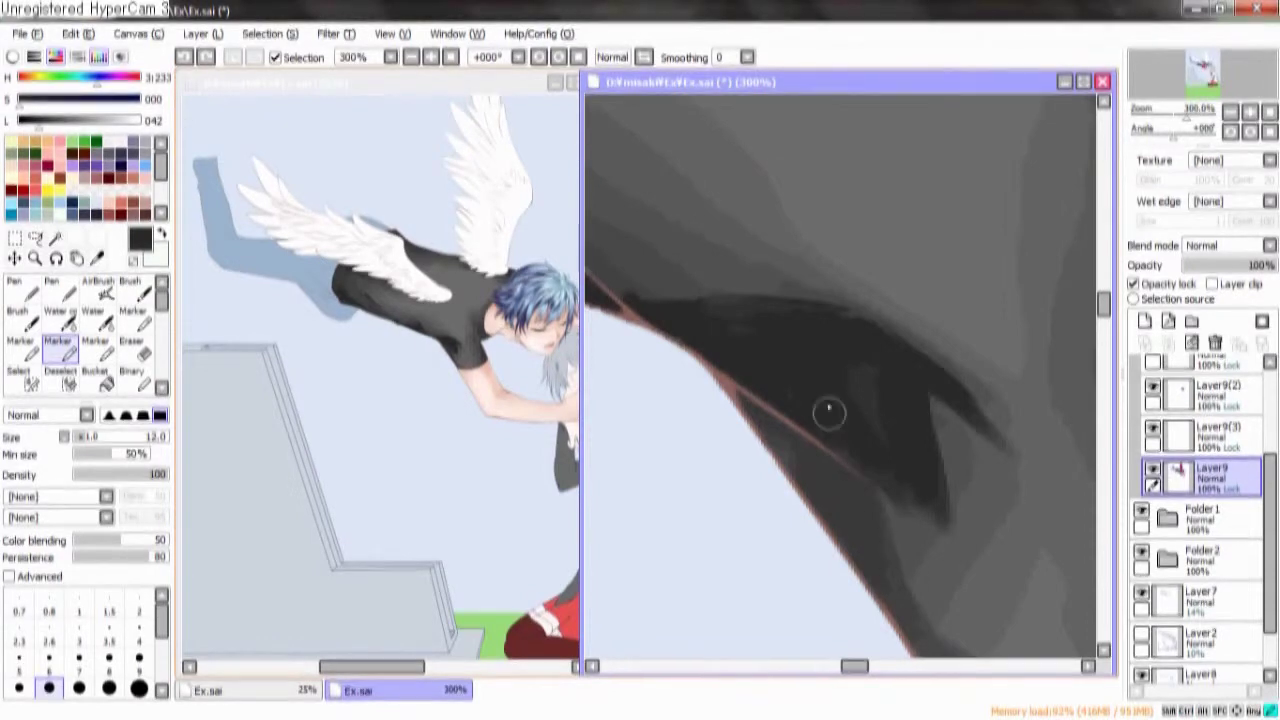
Shade the sleeve's rear edge from the dark fold shadow down to the sleeve hem with the Marker
scroll(840, 530, "down", 2)
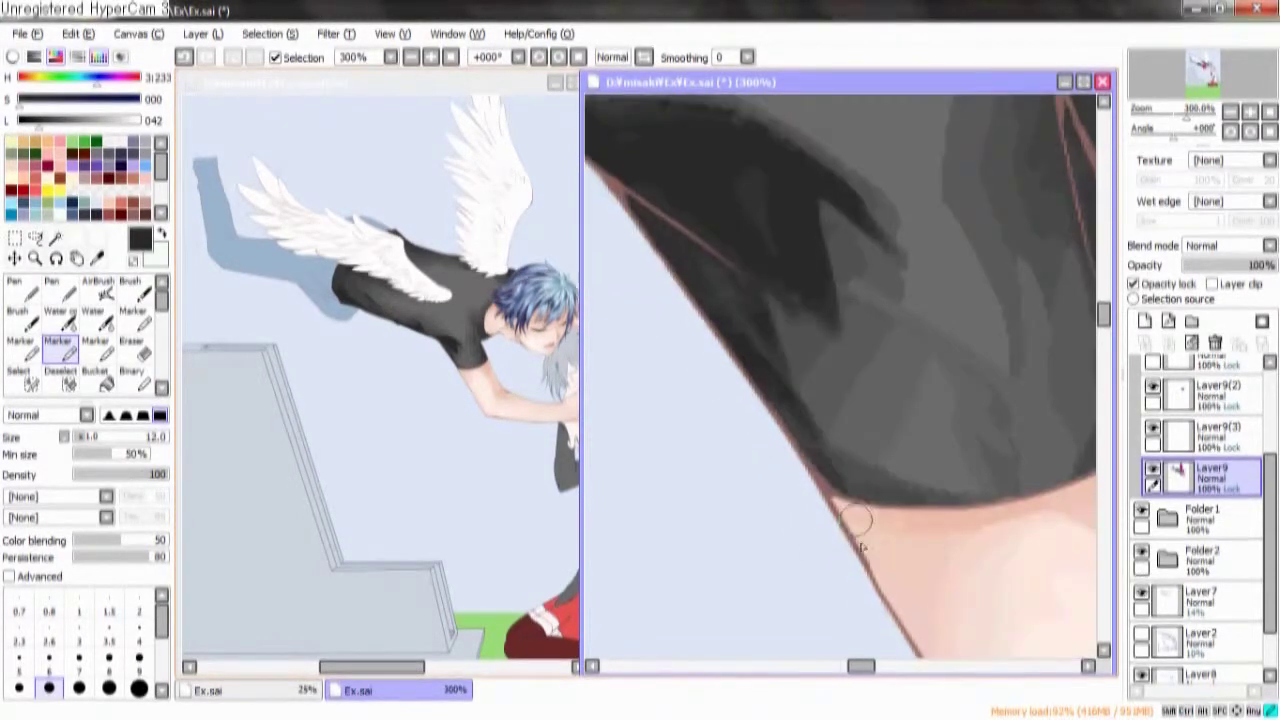
scroll(906, 458, "up", 2)
mouse_move(854, 374)
left_mouse_down()
mouse_move(786, 429)
mouse_move(857, 543)
mouse_move(814, 512)
mouse_move(851, 546)
mouse_move(800, 580)
mouse_move(900, 609)
mouse_move(897, 536)
mouse_move(820, 600)
mouse_move(786, 508)
mouse_move(786, 537)
mouse_move(923, 532)
mouse_move(903, 517)
mouse_move(913, 521)
mouse_move(957, 443)
mouse_move(914, 535)
mouse_move(855, 470)
left_mouse_up()
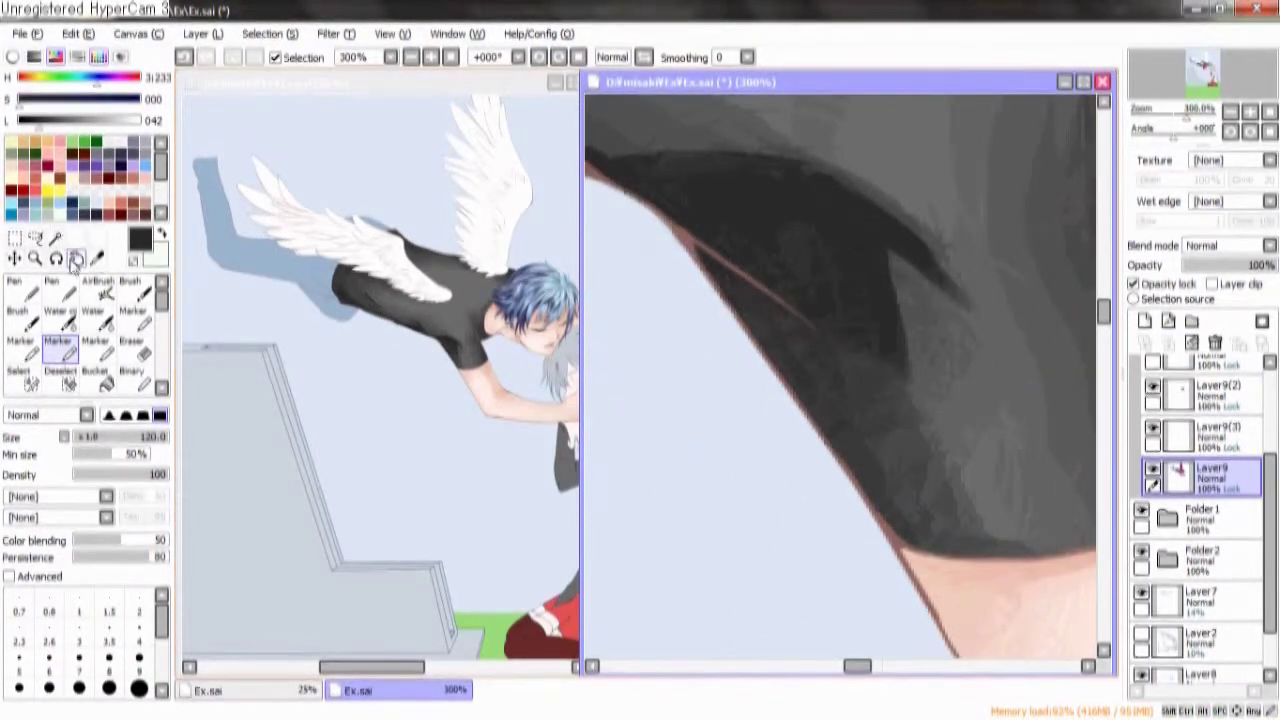
Draw a dark crease rising from the sleeve hem with the Pen, and blend it and the belly creases with the Water brush at size 120
key("n")
left_click_drag(1003, 566, 932, 445)
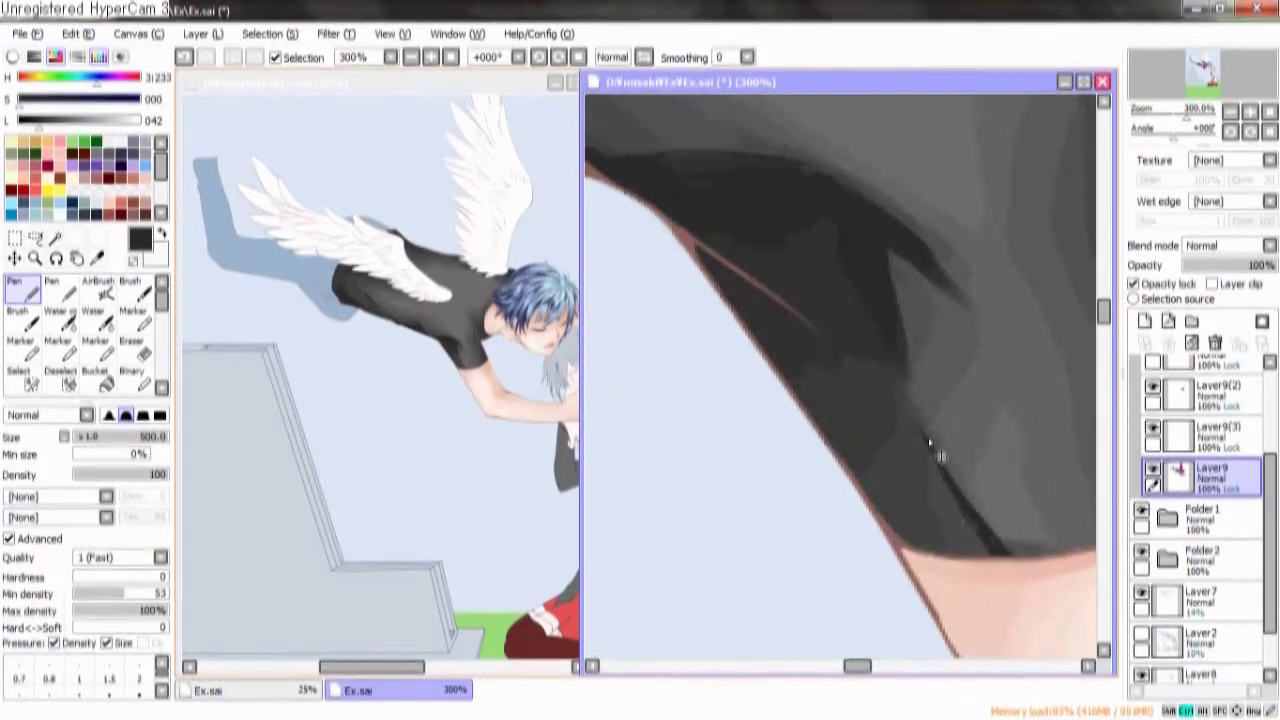
left_click(92, 312)
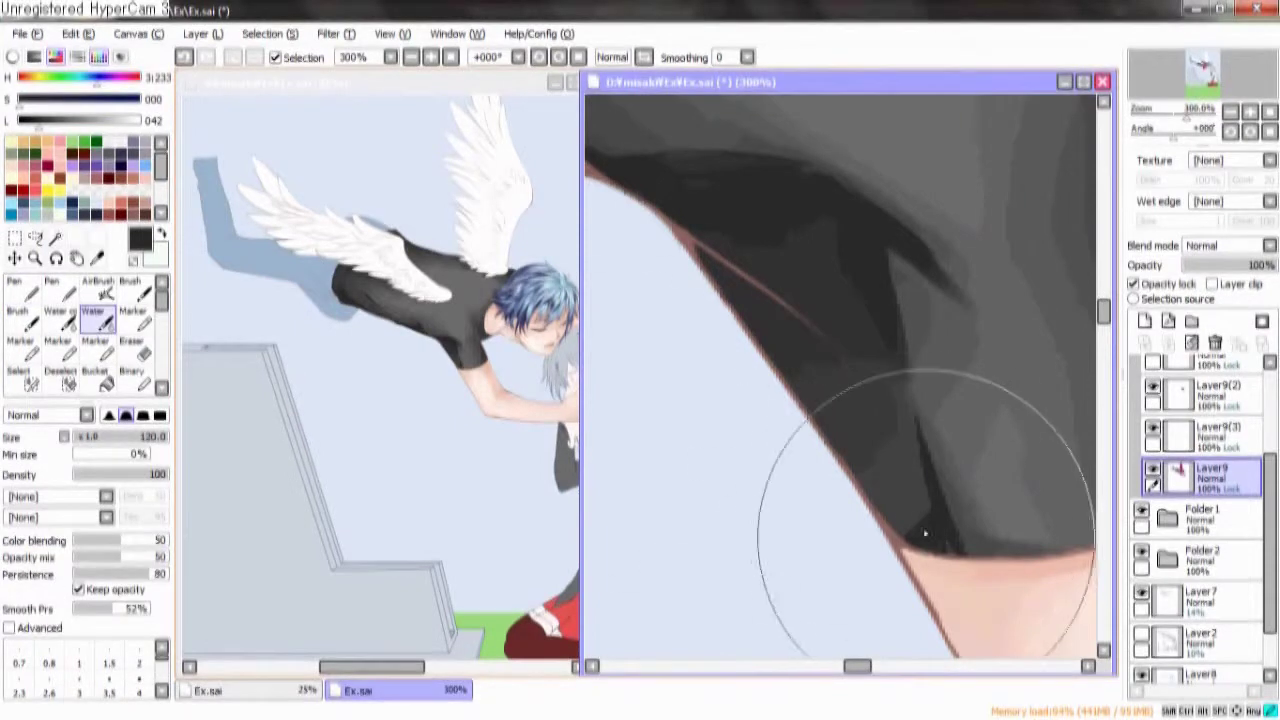
left_click_drag(964, 405, 964, 435)
left_click_drag(978, 447, 1020, 474)
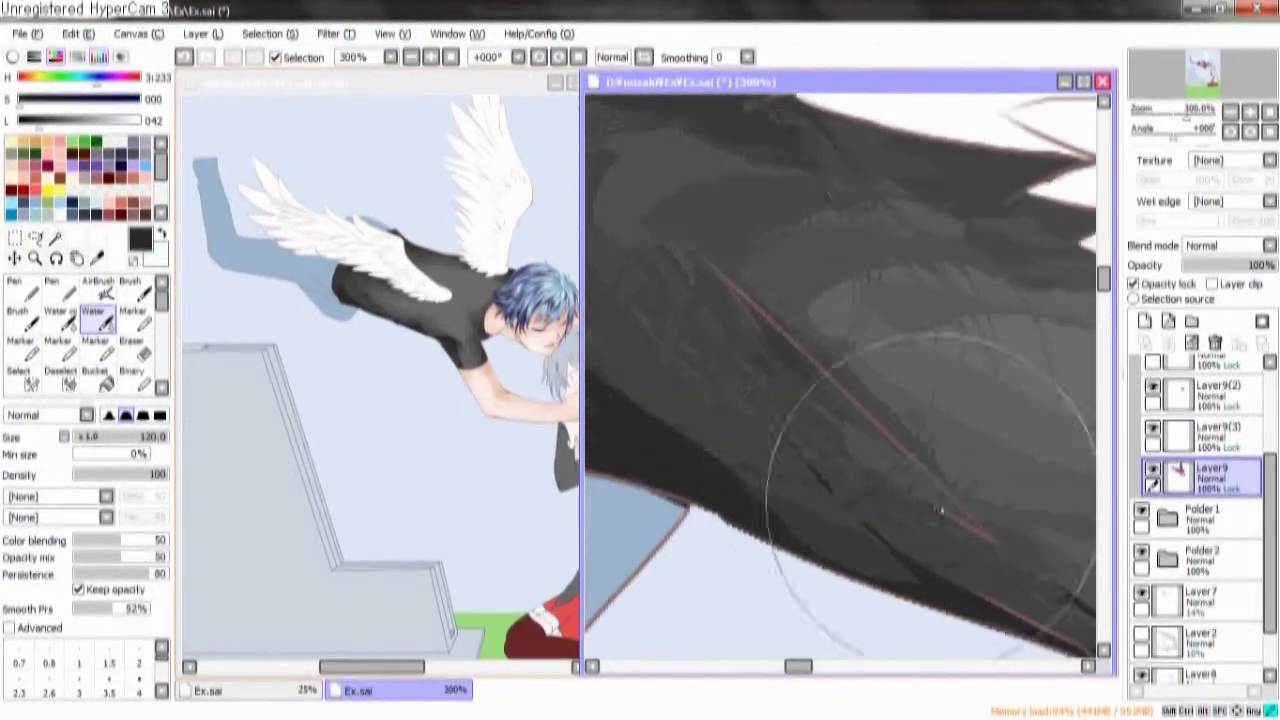
mouse_move(971, 409)
left_mouse_down()
mouse_move(894, 394)
mouse_move(791, 347)
mouse_move(929, 449)
mouse_move(777, 426)
mouse_move(900, 520)
left_mouse_up()
Darken the sleeve's front hem corner and the shoulder seam with the AirBrush at size 14, and smooth the seam shading with the Marker
key("v")
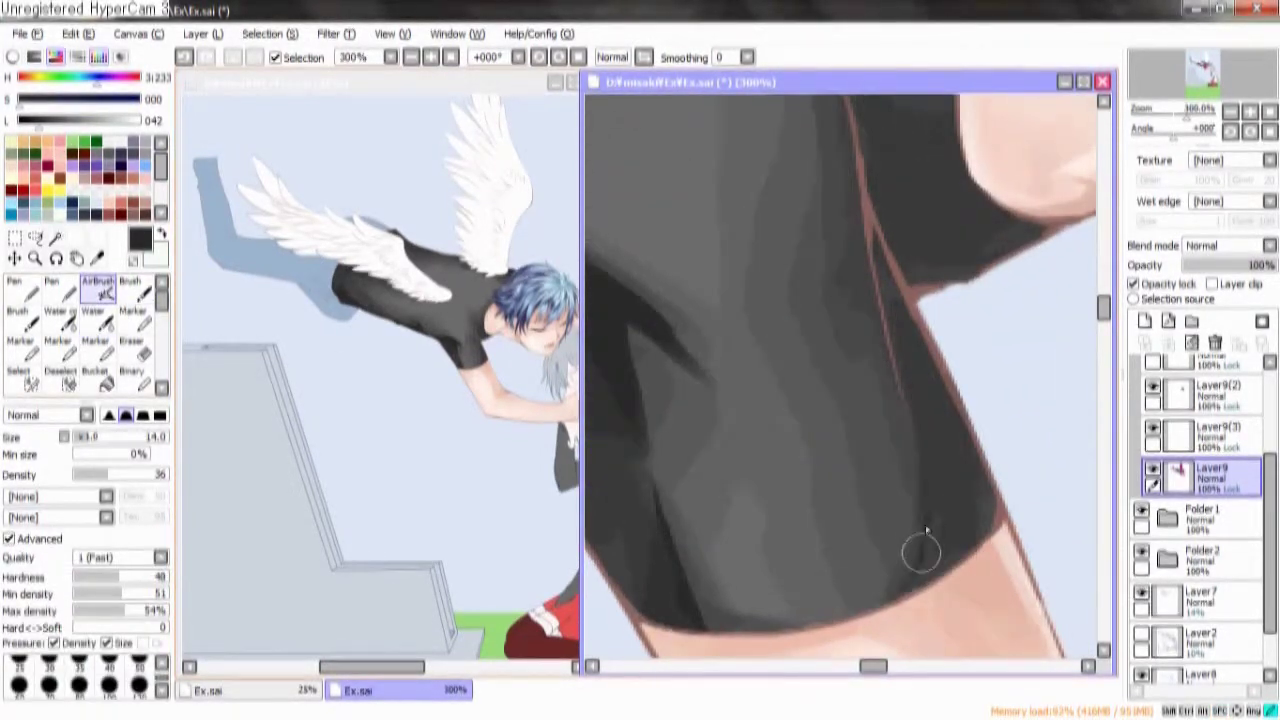
left_click_drag(922, 536, 985, 515)
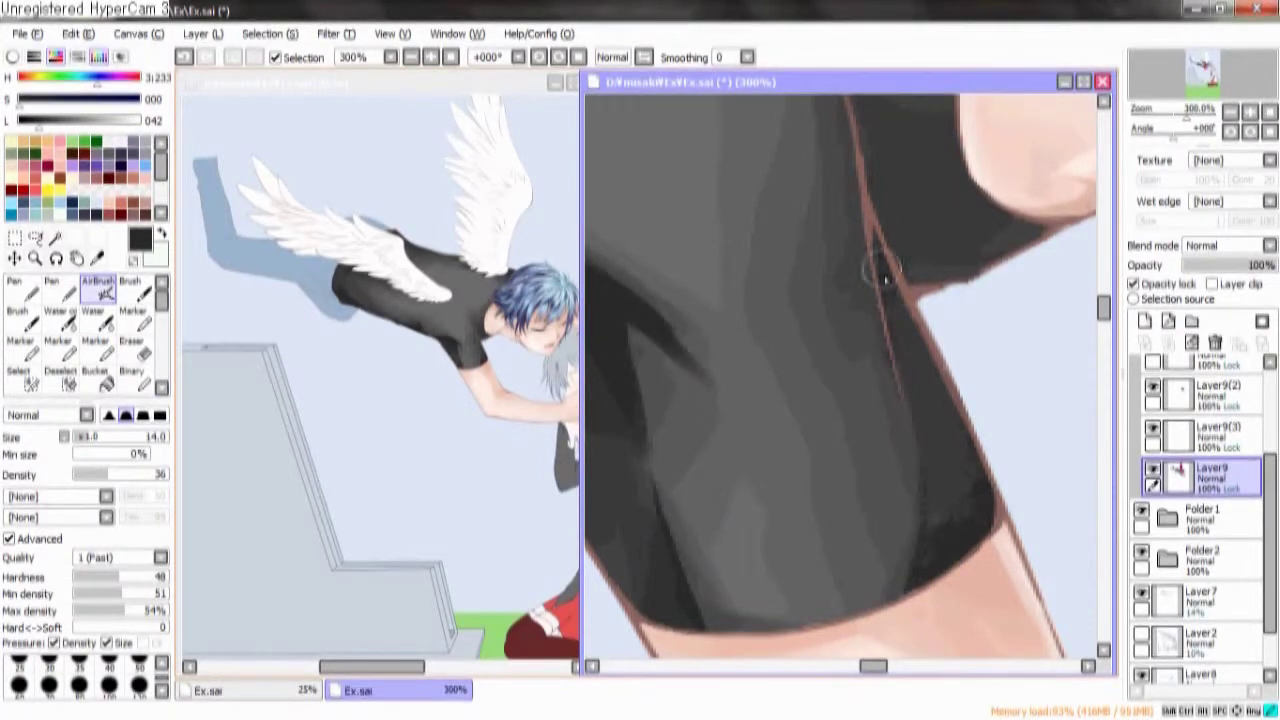
scroll(1003, 449, "up", 3)
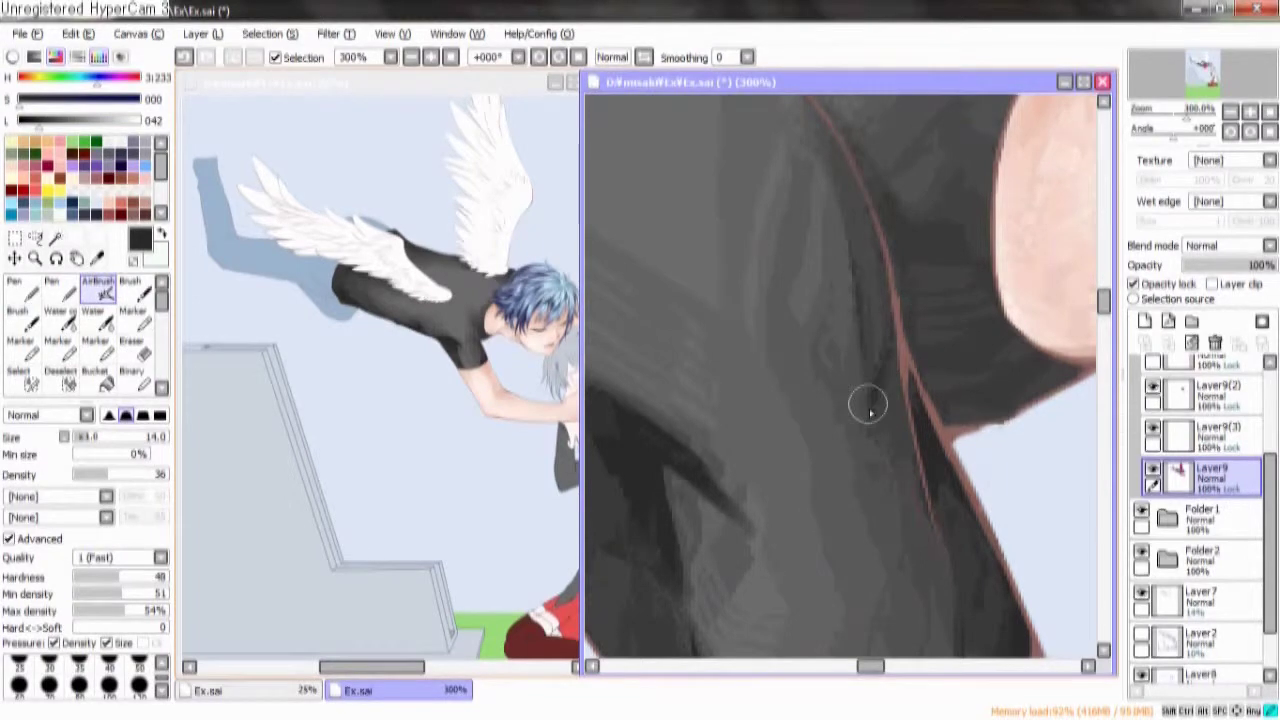
left_click(95, 342)
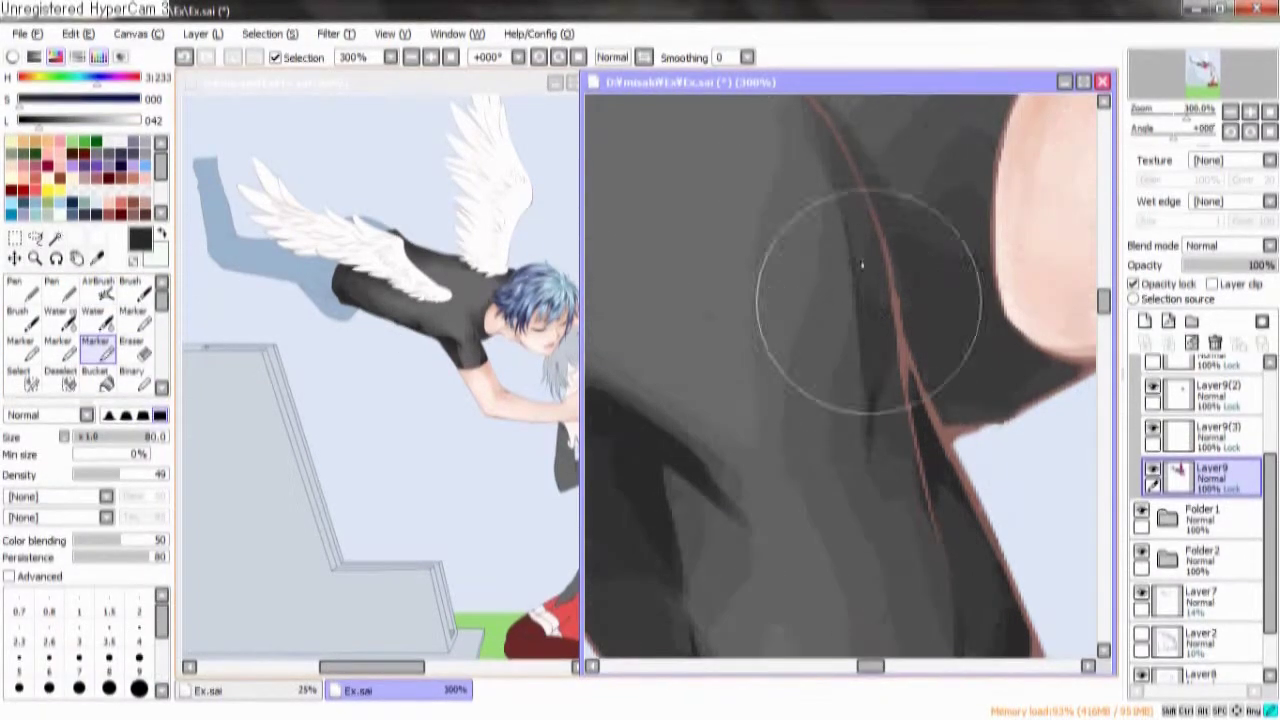
left_click_drag(940, 238, 912, 374)
Fill the shirt area between the shoulder seam and neck with dark shadow using the second Pen and Marker, and blend it with the Water brush
key("n")
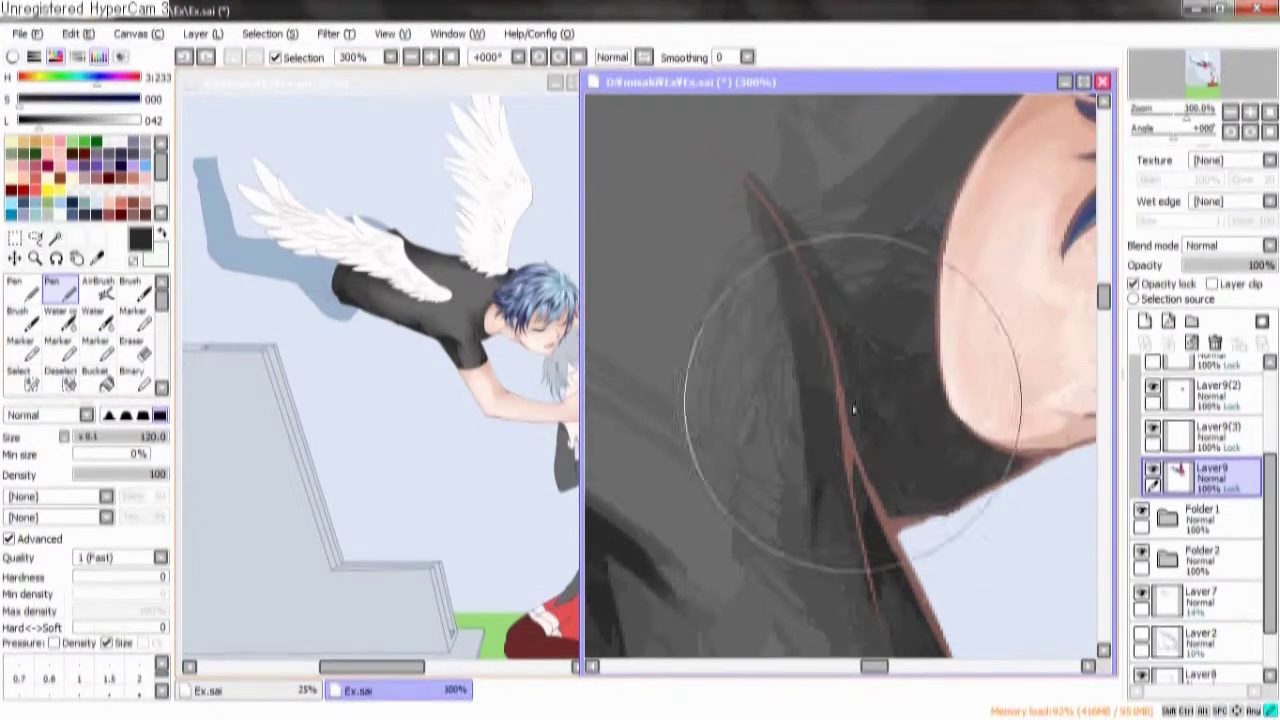
mouse_move(869, 470)
left_mouse_down()
mouse_move(863, 423)
mouse_move(989, 449)
mouse_move(903, 503)
mouse_move(621, 416)
left_mouse_up()
key("m")
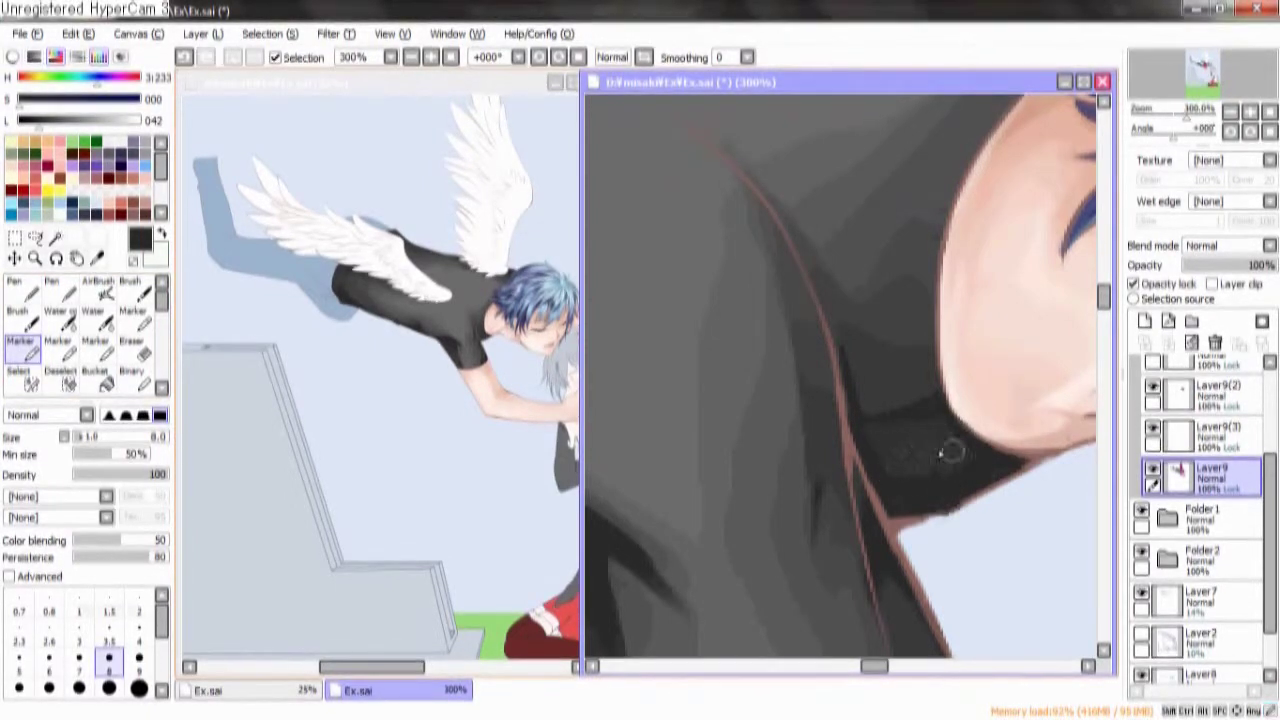
key("c")
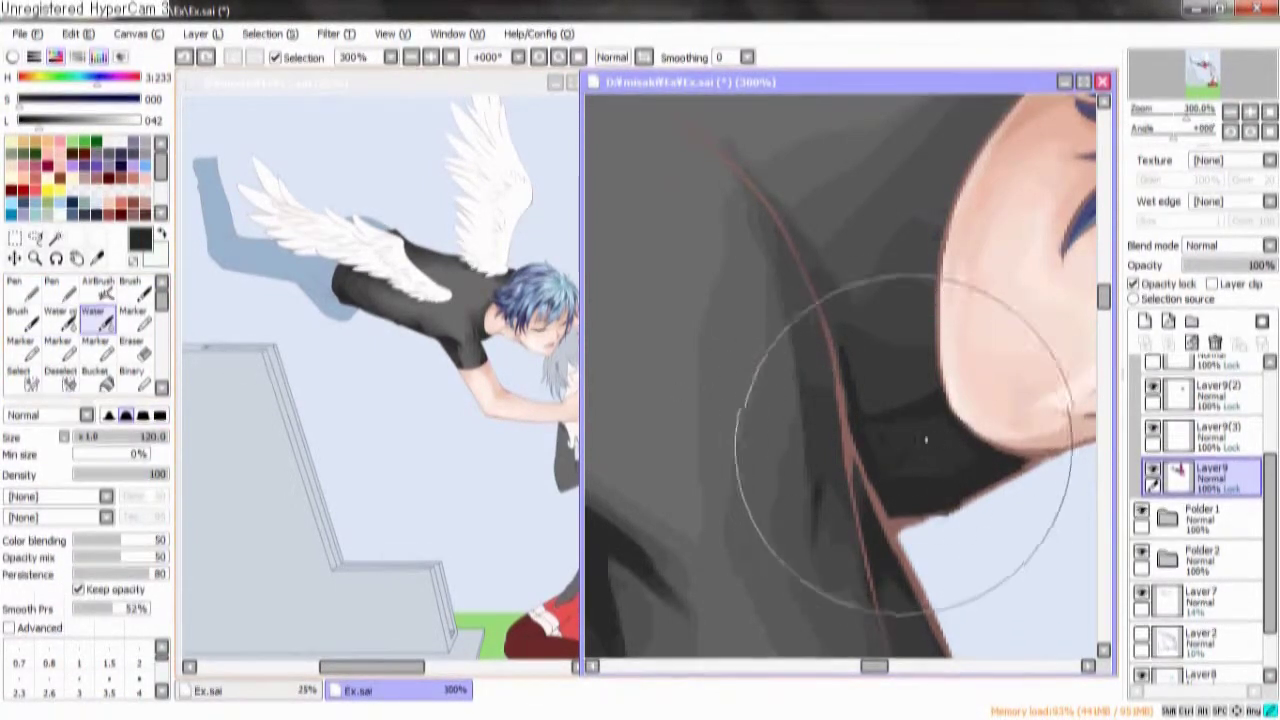
left_click_drag(971, 400, 960, 414)
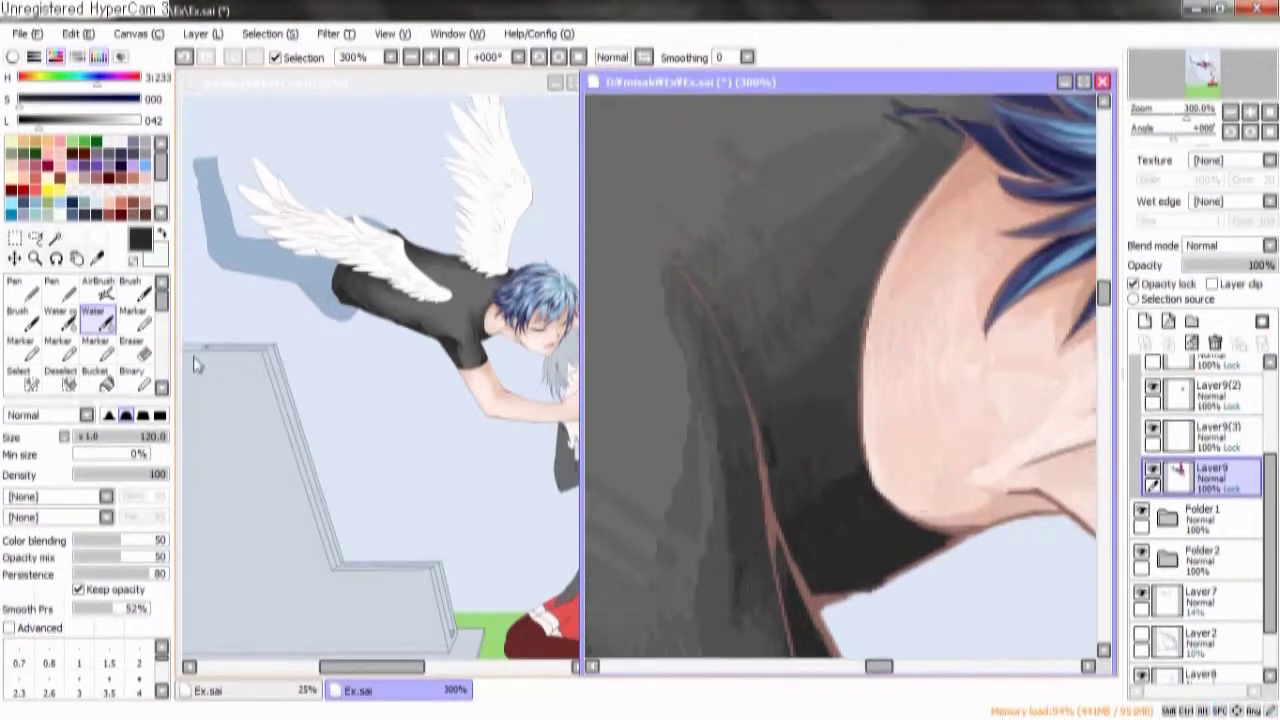
Even out the shadow along the neckline with the Marker at size 20, and darken the shirt beside the shoulder seam with the AirBrush
key("m")
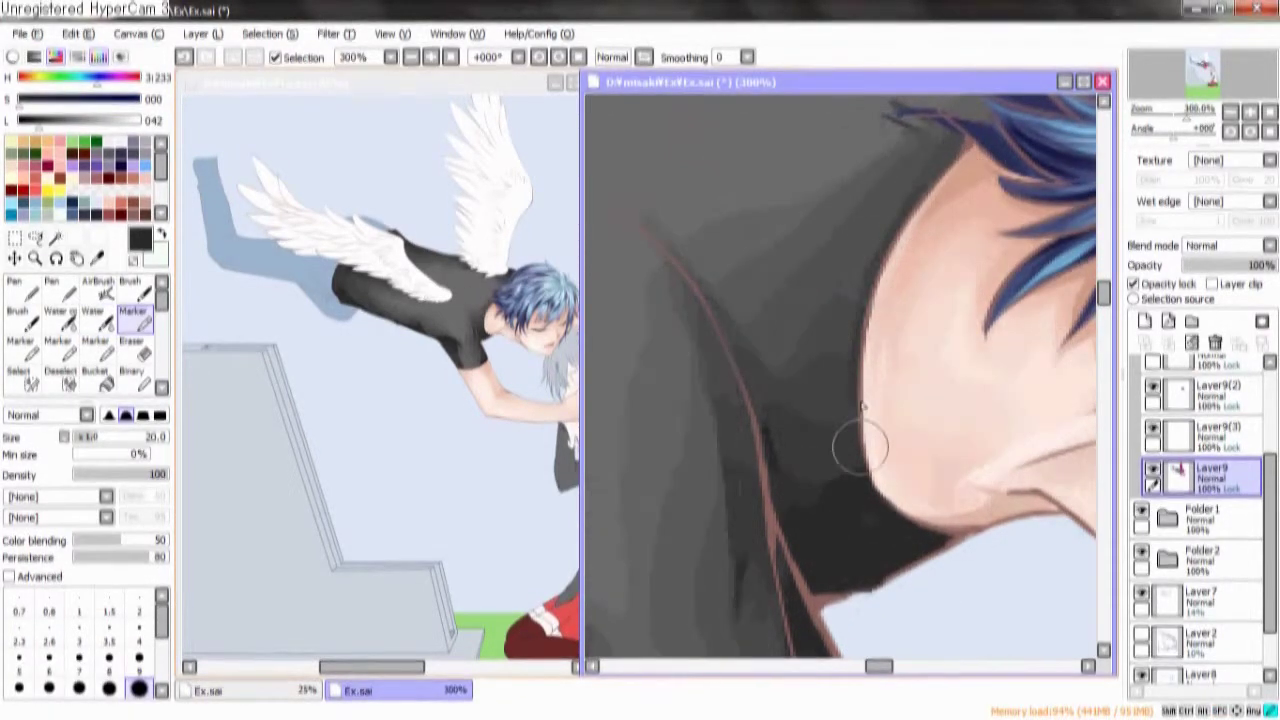
mouse_move(905, 202)
left_mouse_down()
mouse_move(957, 340)
mouse_move(915, 332)
left_mouse_up()
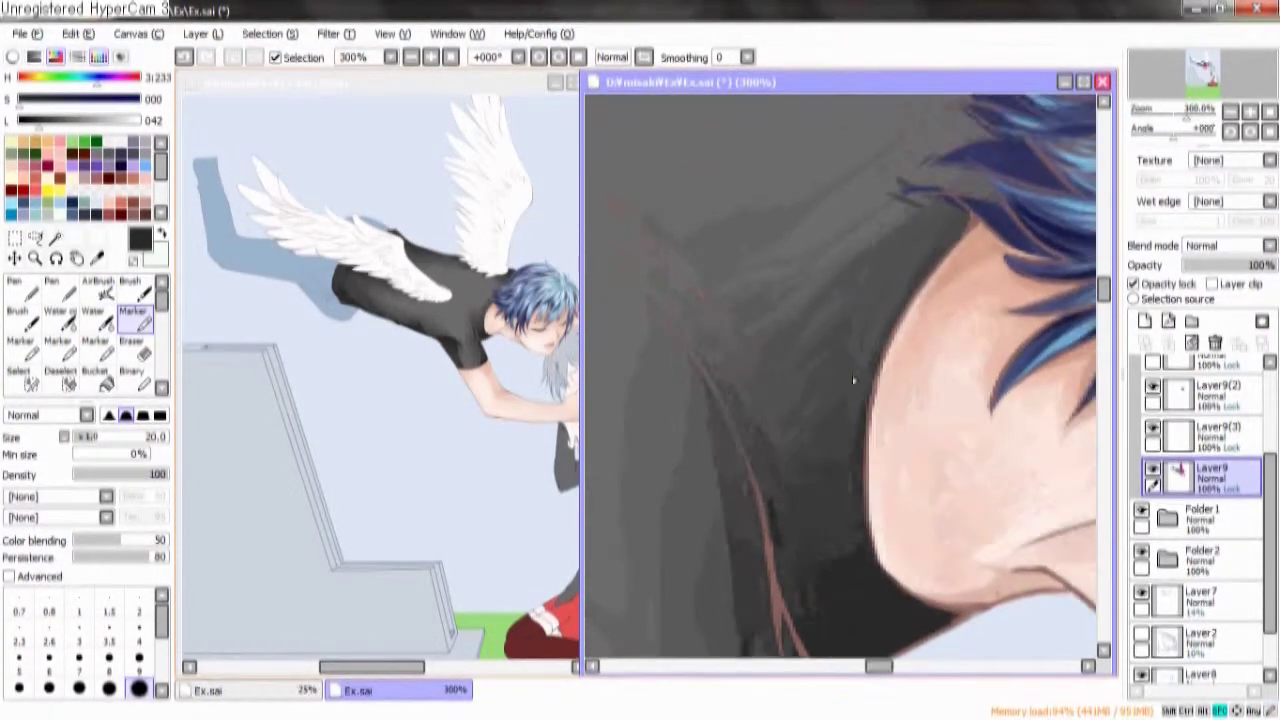
key("v")
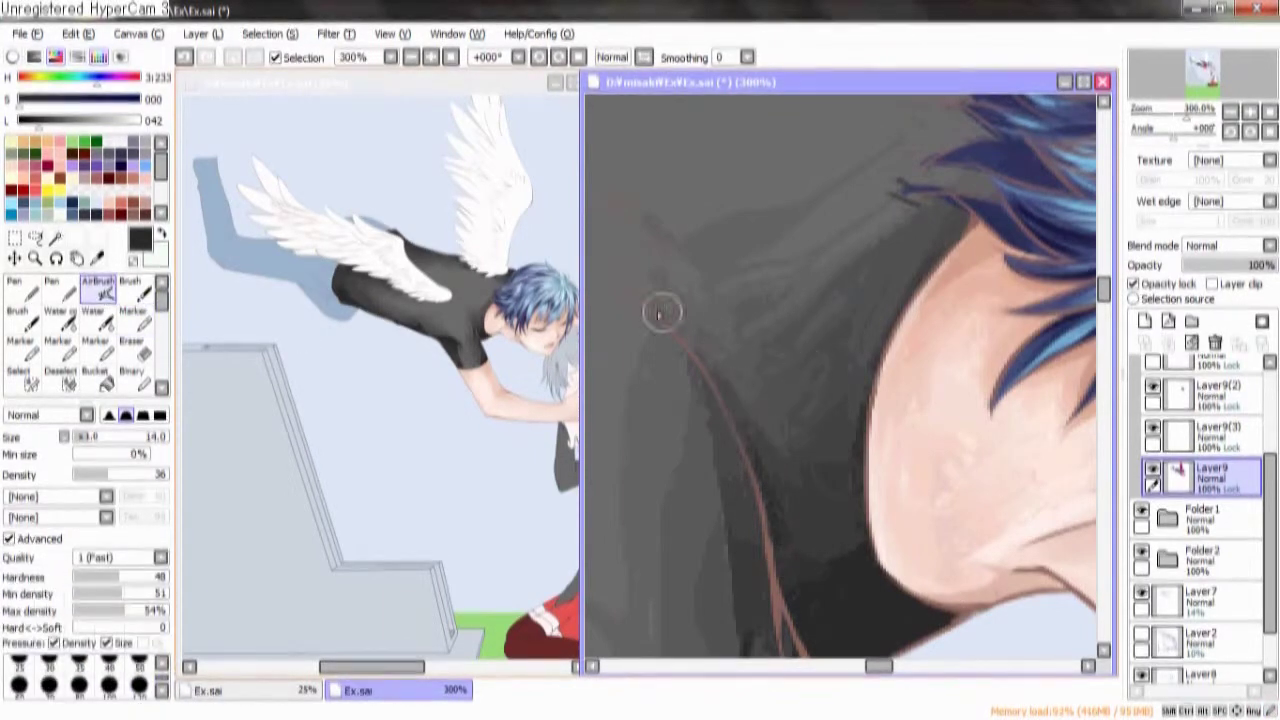
left_click_drag(758, 484, 957, 298)
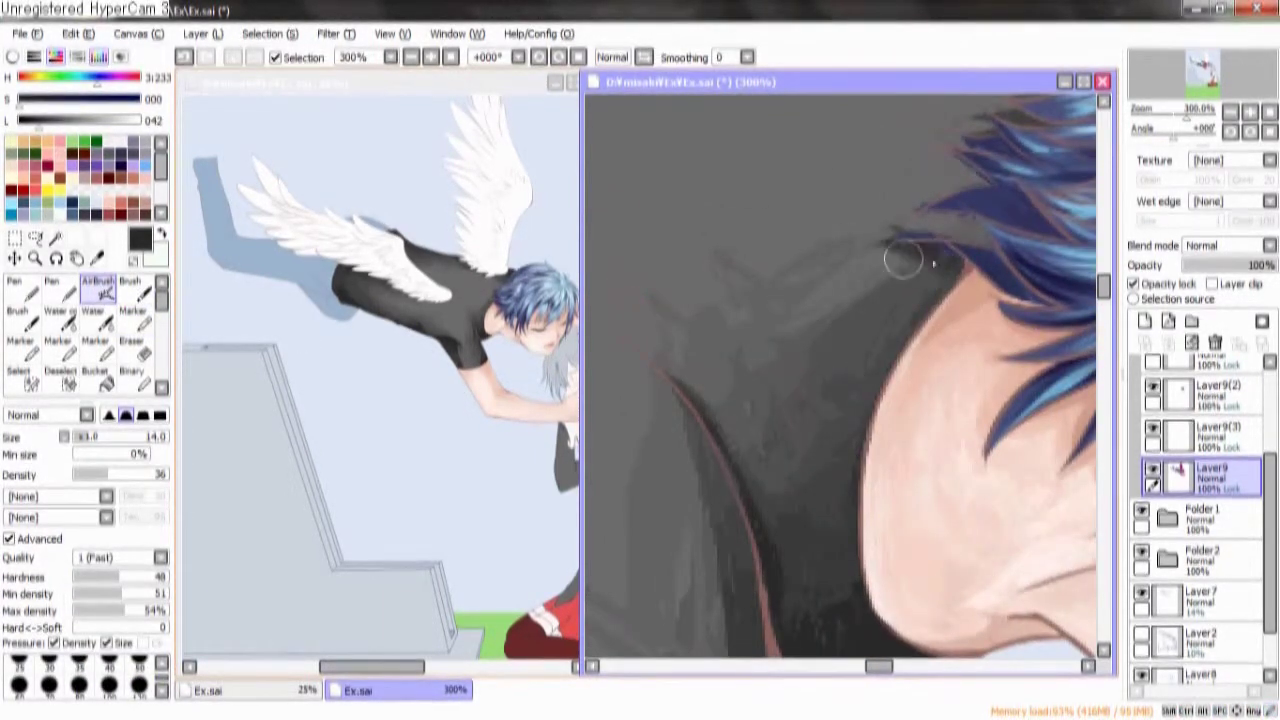
Shade the shirt around the tips of the back hair with the AirBrush, and soften the shadow with the Marker at size 80 and Water brush
left_click_drag(853, 258, 790, 280)
left_click_drag(880, 200, 907, 282)
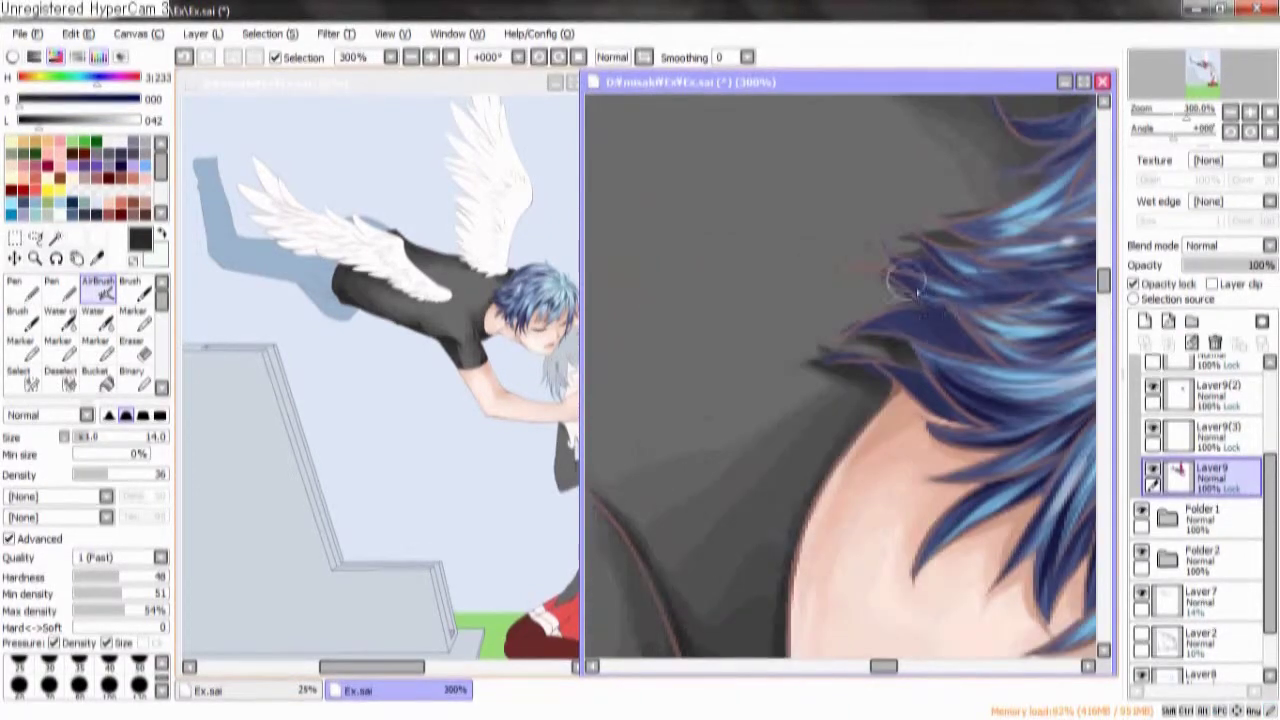
left_click_drag(1032, 176, 970, 234)
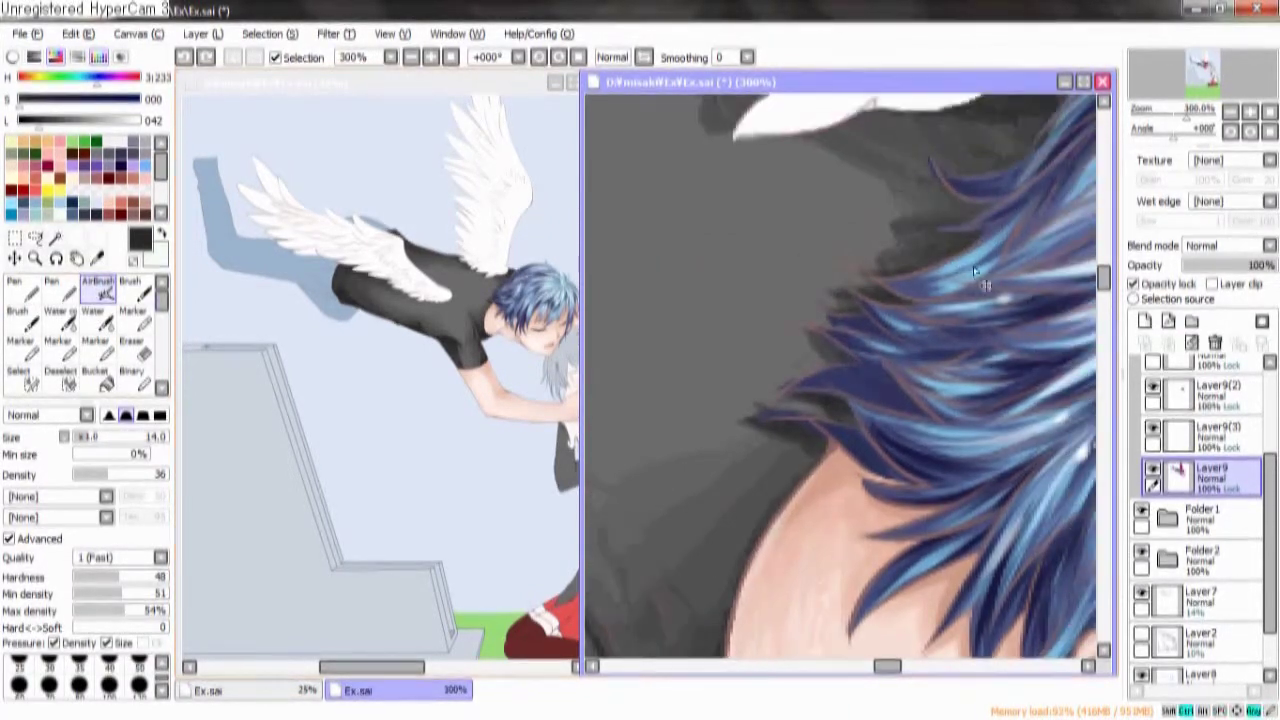
left_click(133, 318)
key("m")
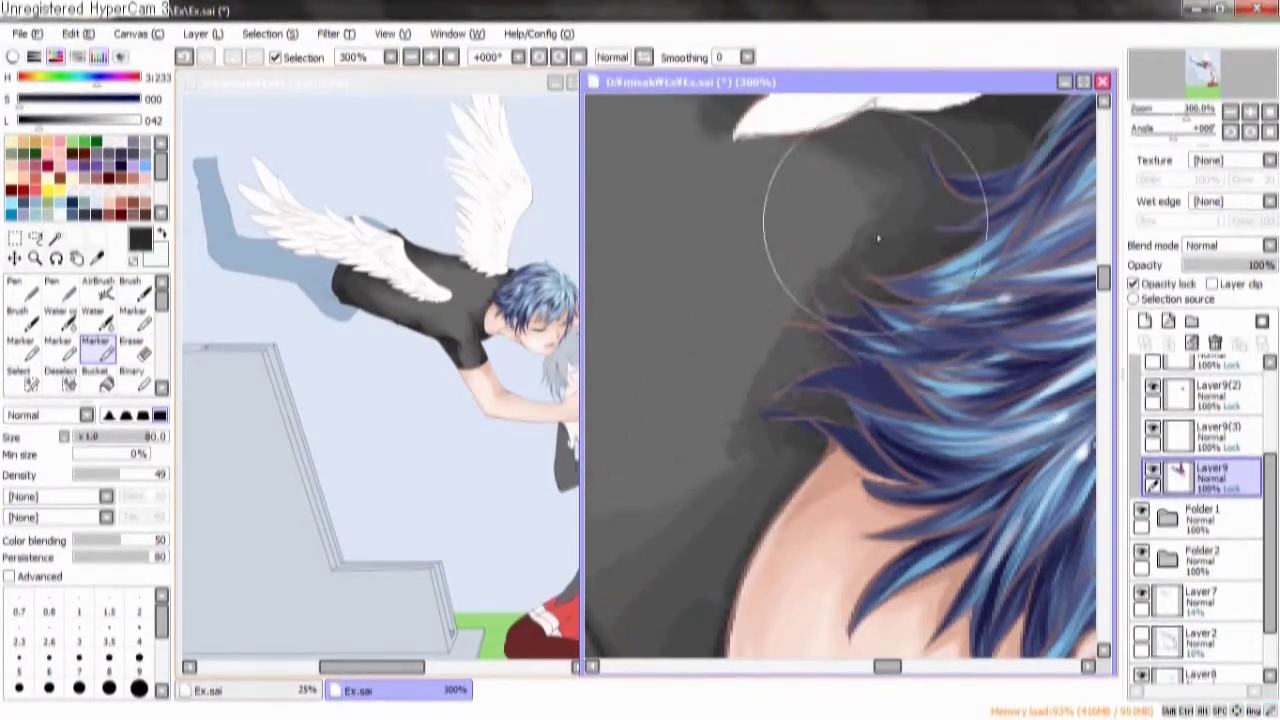
scroll(743, 320, "left", 3)
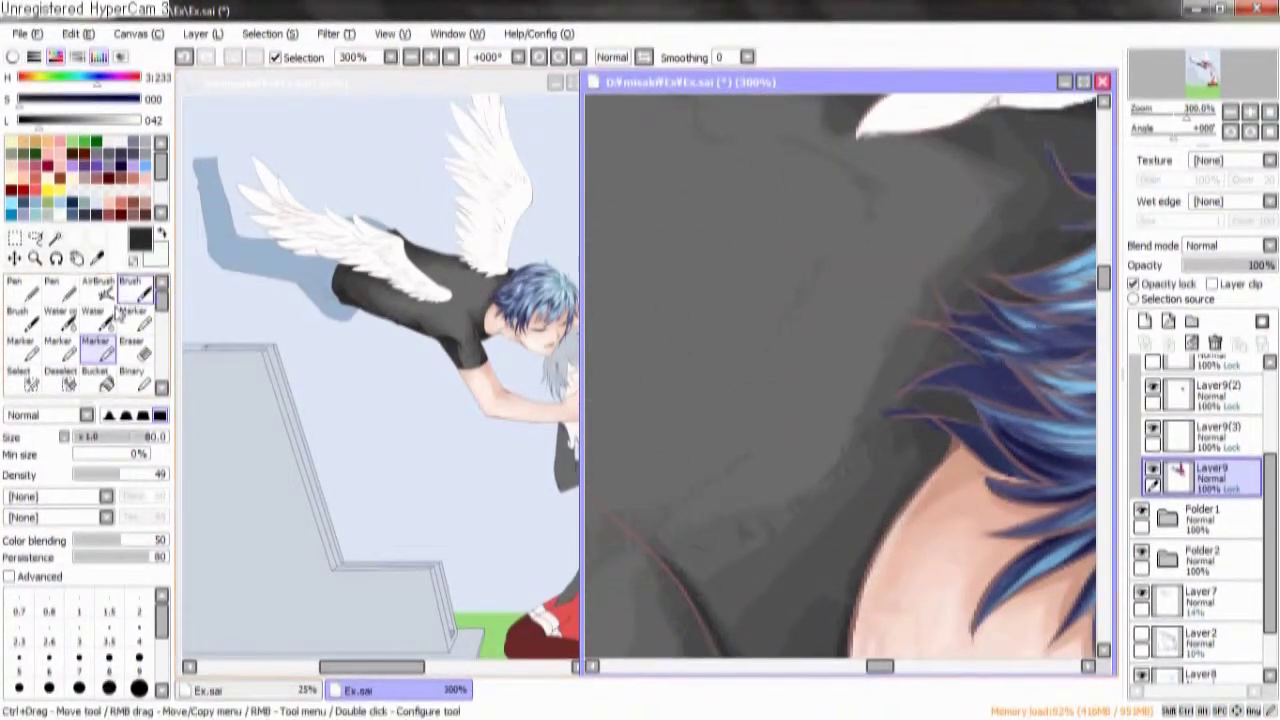
key("c")
scroll(950, 340, "up", 5)
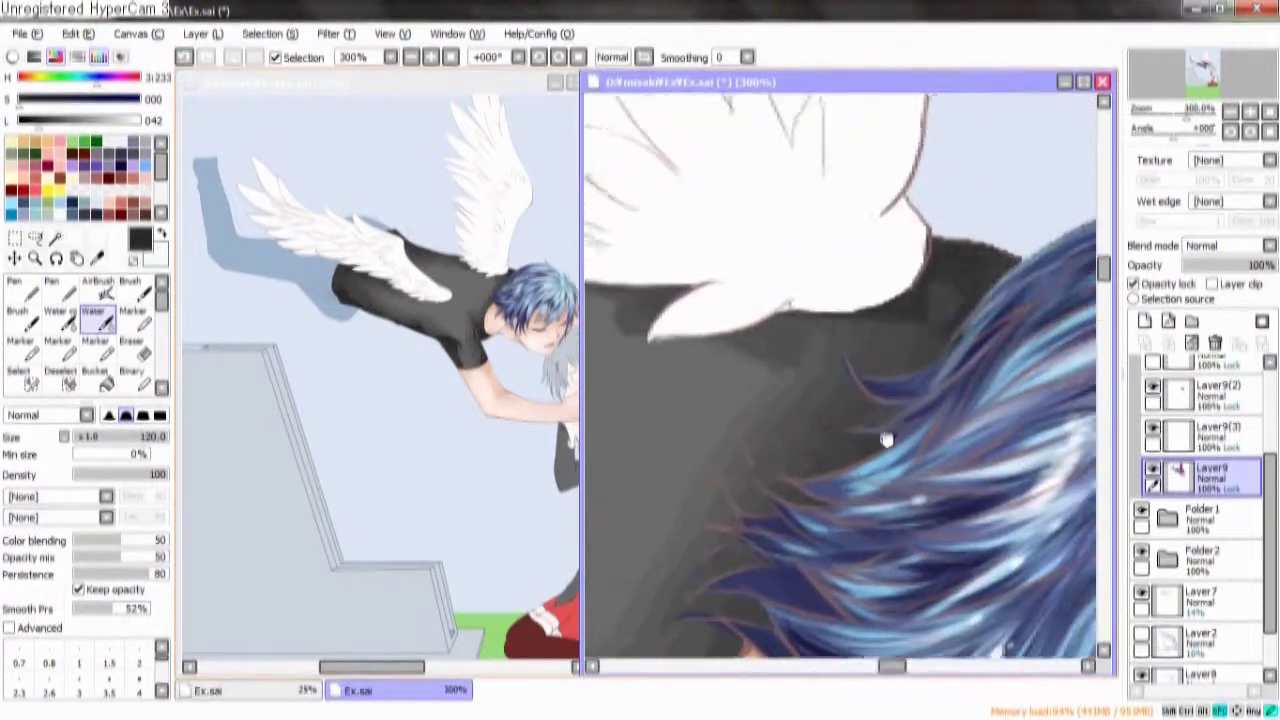
Paint dark shadows on the shirt beneath the far wing's base and lower feathers with the AirBrush at size 14
left_click(98, 285)
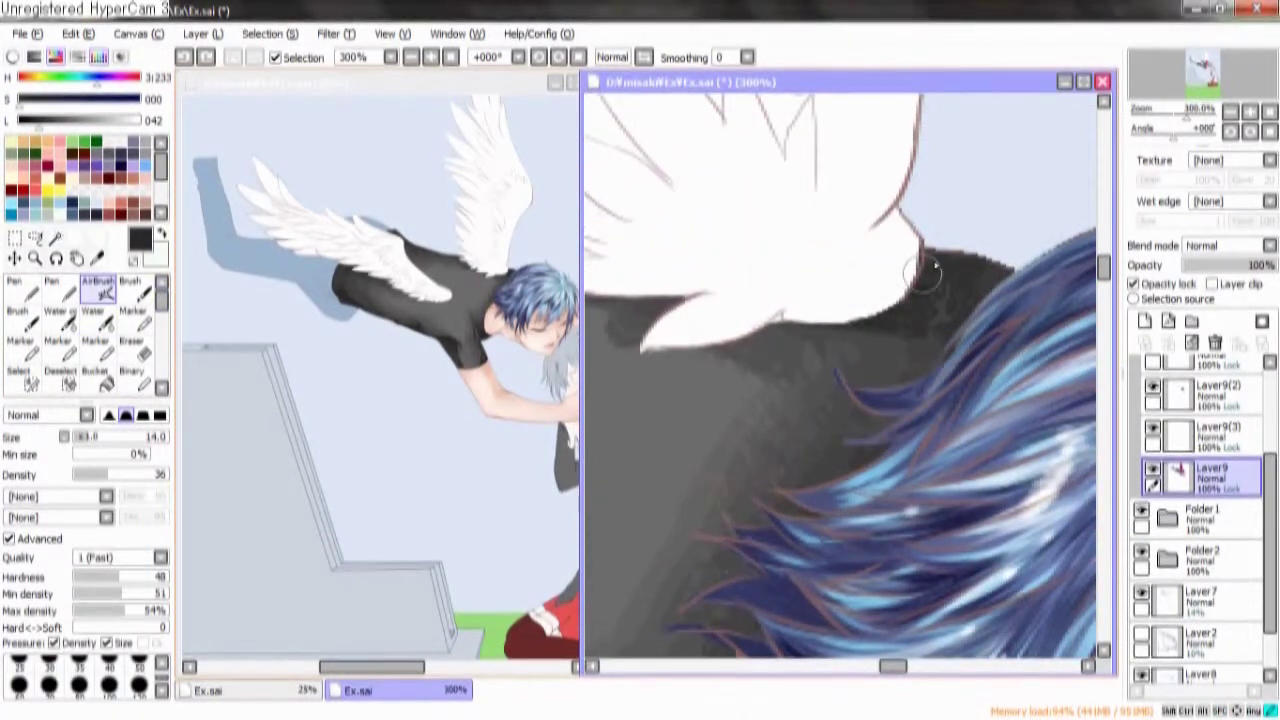
mouse_move(944, 358)
left_mouse_down()
mouse_move(923, 337)
mouse_move(929, 346)
mouse_move(940, 300)
mouse_move(972, 333)
left_mouse_up()
scroll(919, 375, "up", 3)
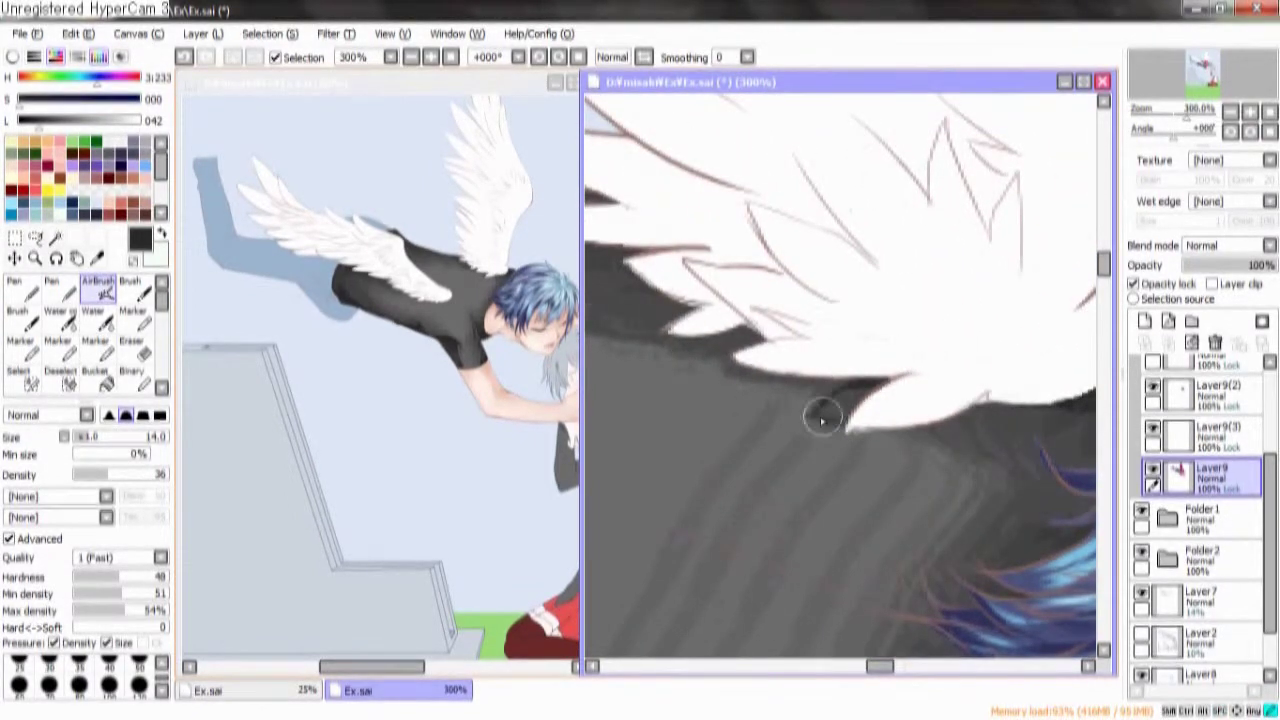
scroll(890, 345, "up", 3)
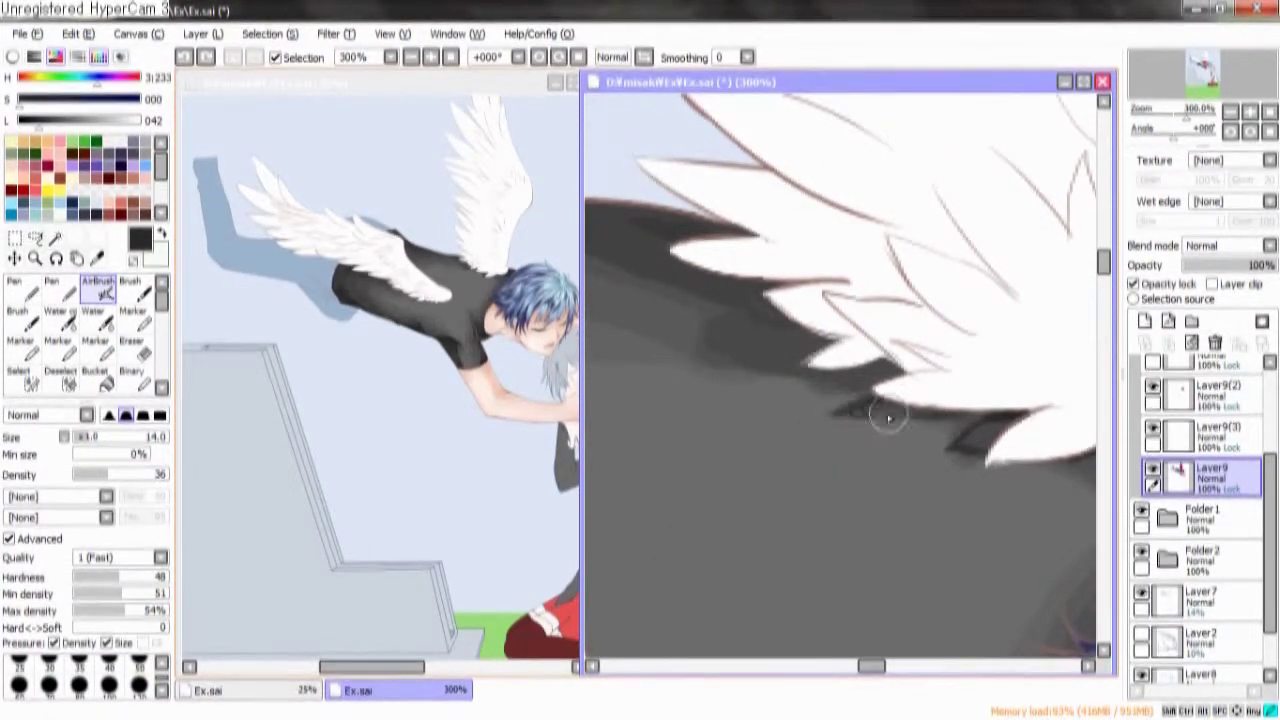
mouse_move(843, 377)
left_mouse_down()
mouse_move(895, 355)
mouse_move(733, 334)
left_mouse_up()
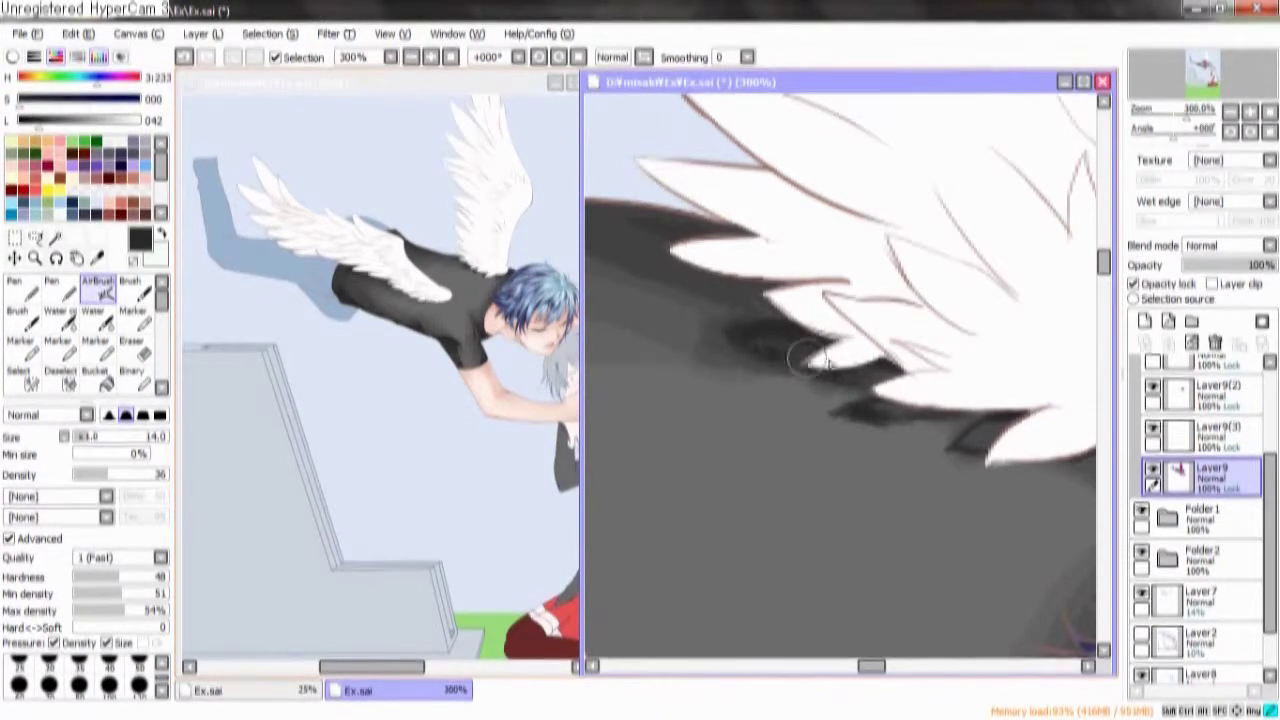
Smooth the shading around the shoulder seam, below the far wing's base and along the upper back with the Marker at size 80
scroll(774, 358, "up", 2)
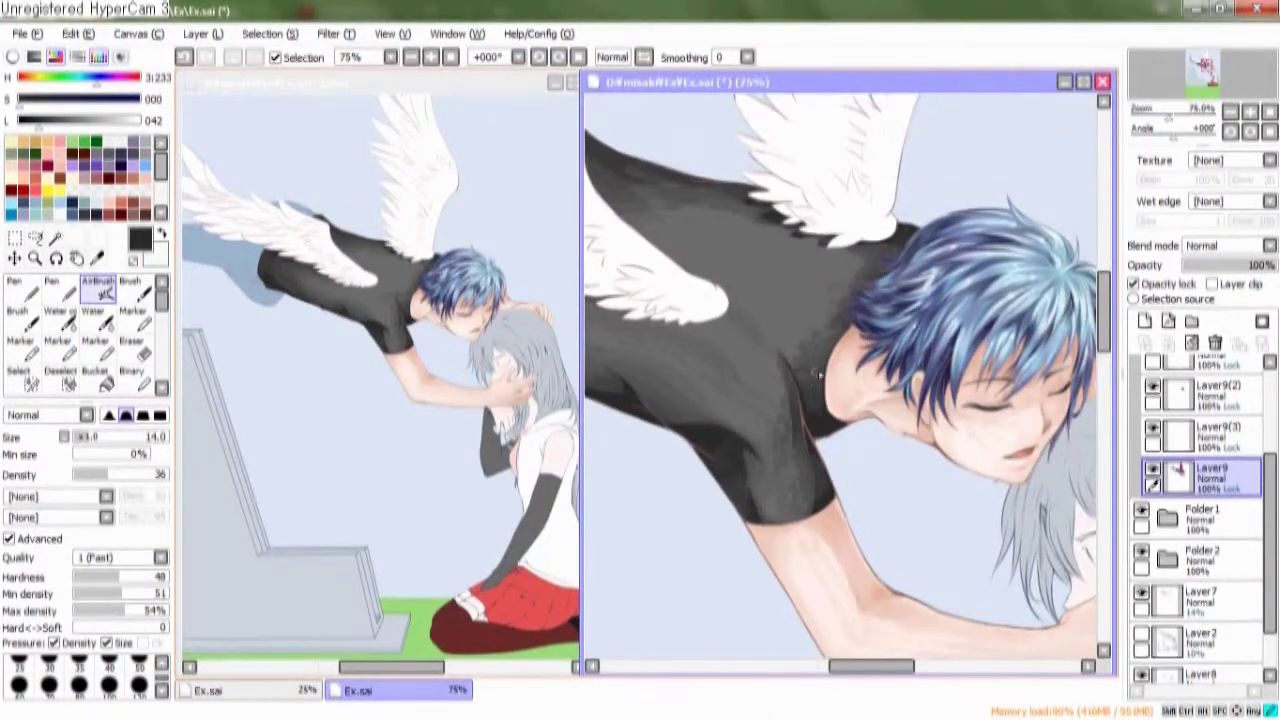
key("m")
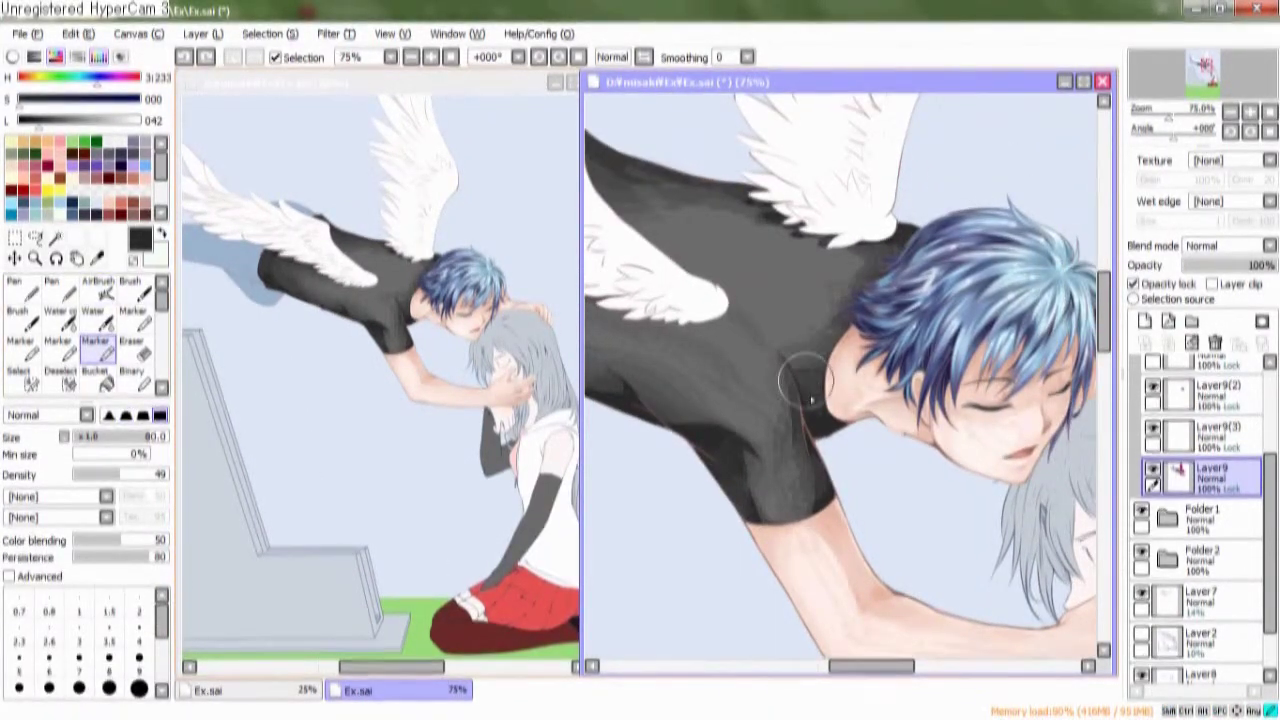
mouse_move(833, 365)
left_mouse_down()
mouse_move(797, 421)
mouse_move(775, 410)
left_mouse_up()
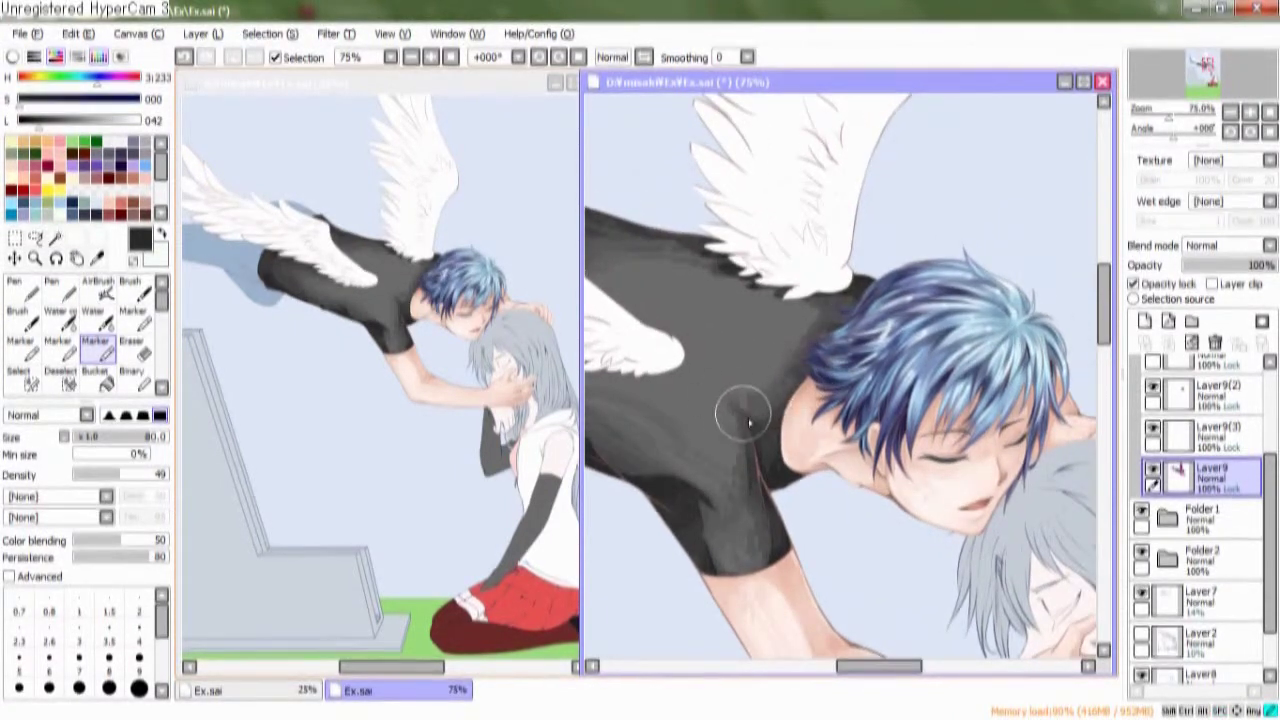
left_click_drag(835, 368, 855, 388)
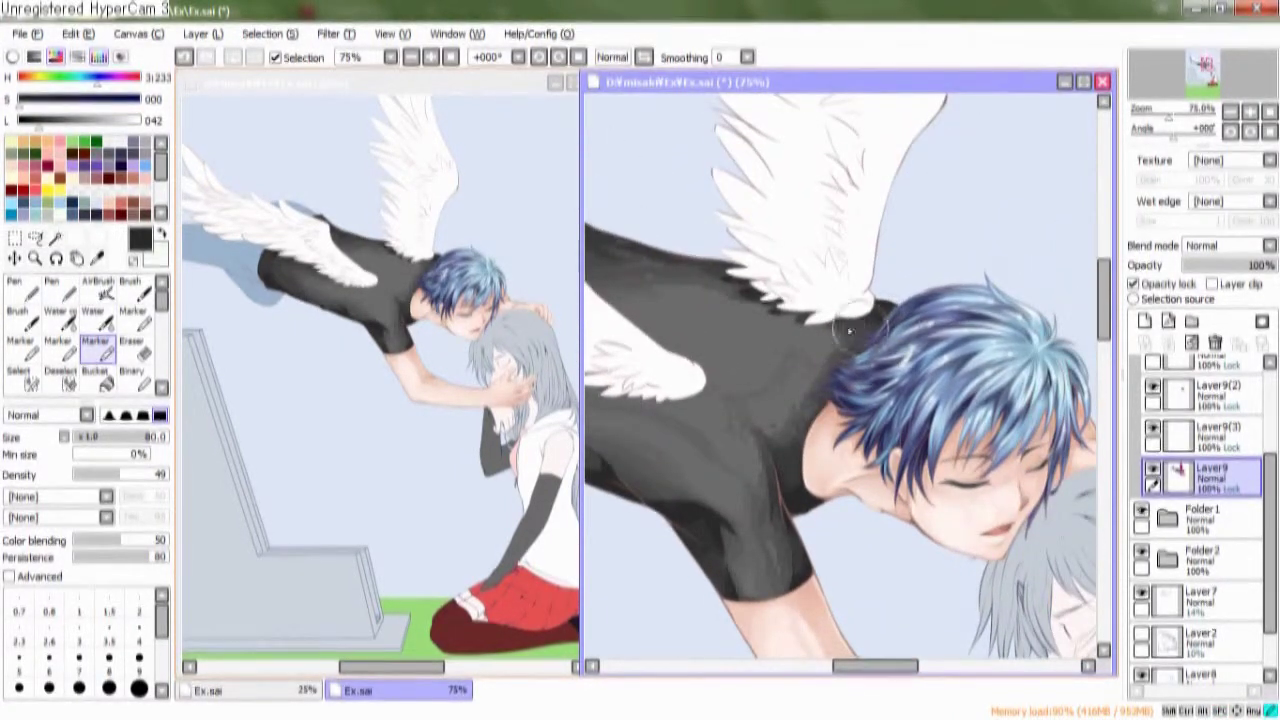
left_click_drag(872, 333, 772, 312)
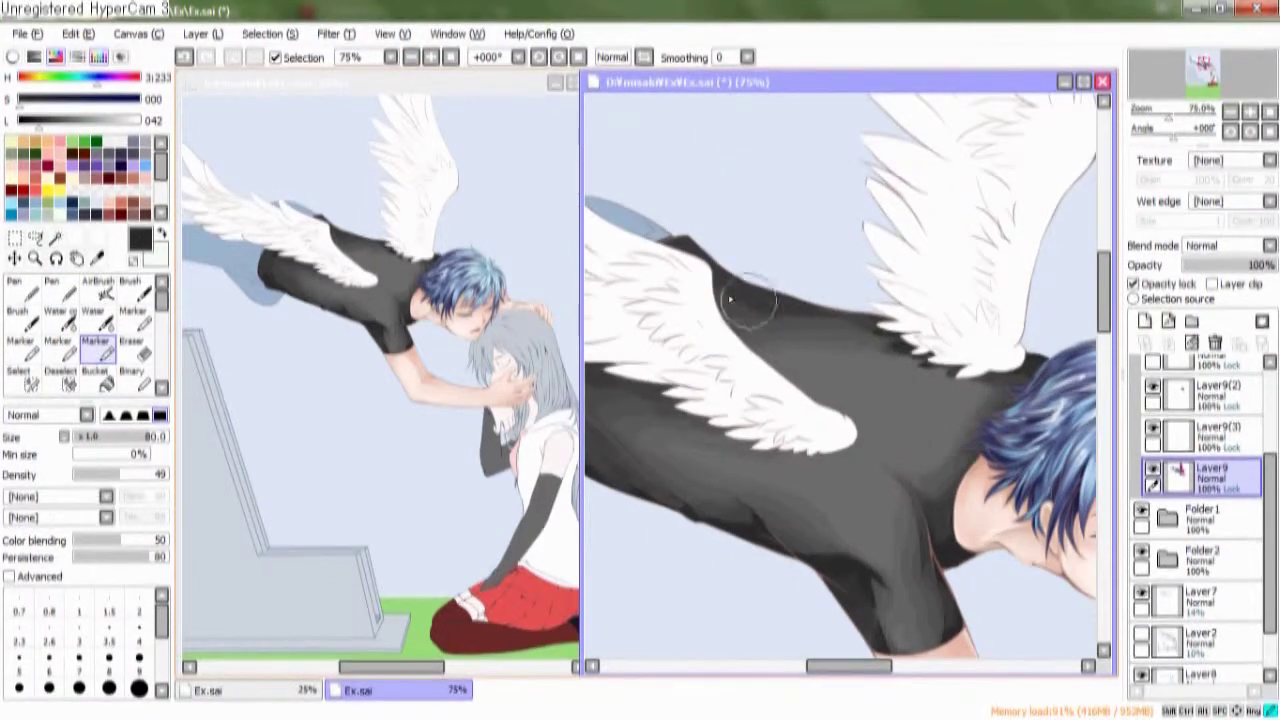
left_click_drag(772, 302, 797, 320)
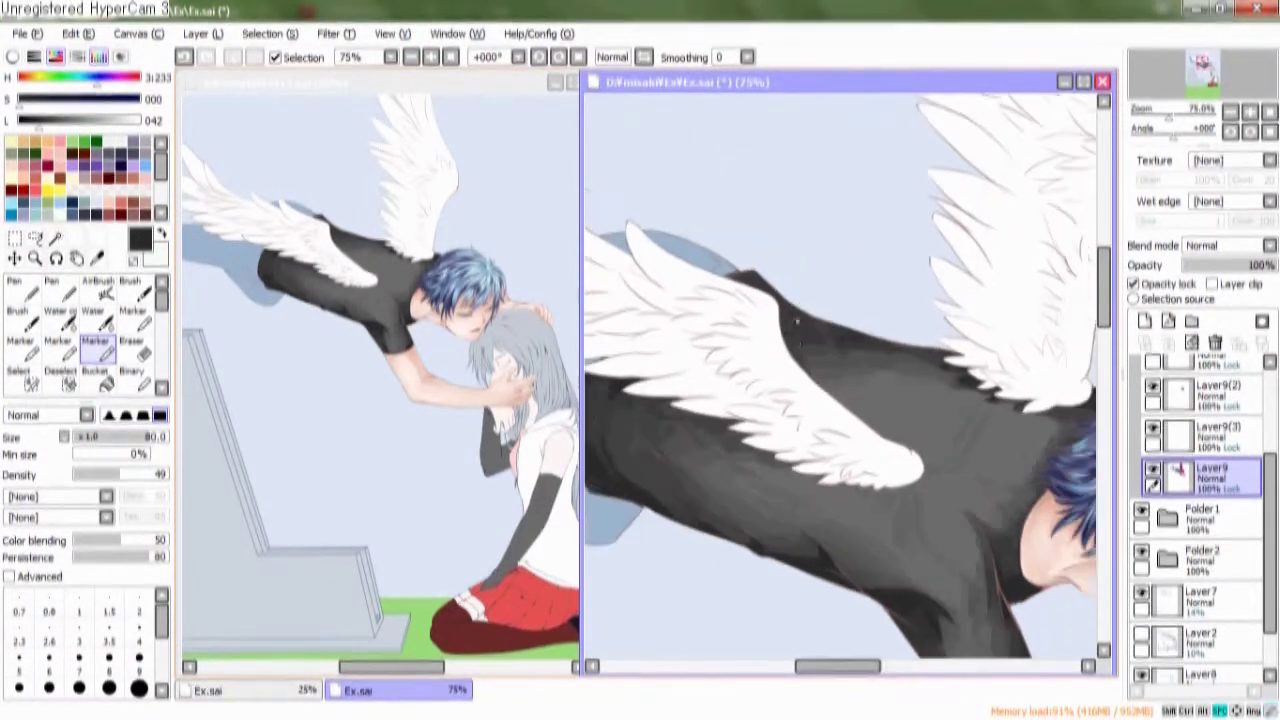
left_click_drag(842, 419, 822, 445)
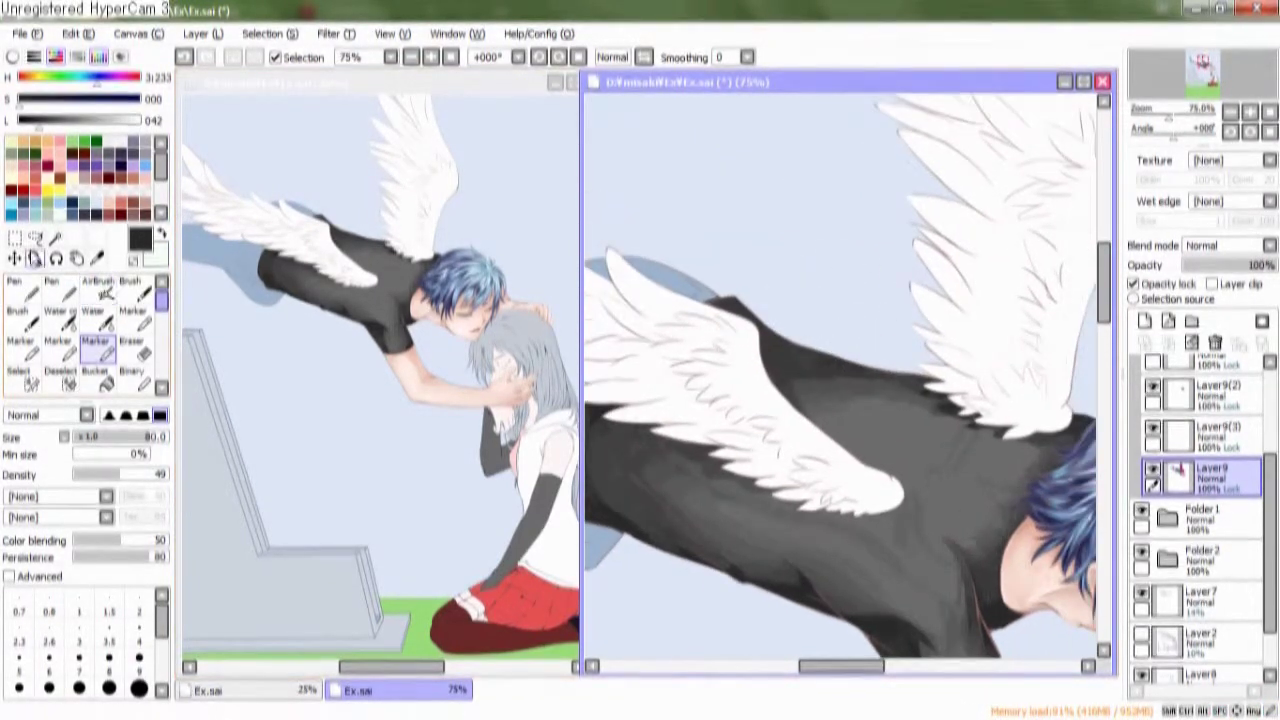
Deepen the shadow along the back between the wings with the second Pen, and blend it with the Water brush and the Marker at size 80
left_click(52, 285)
scroll(771, 314, "up", 2)
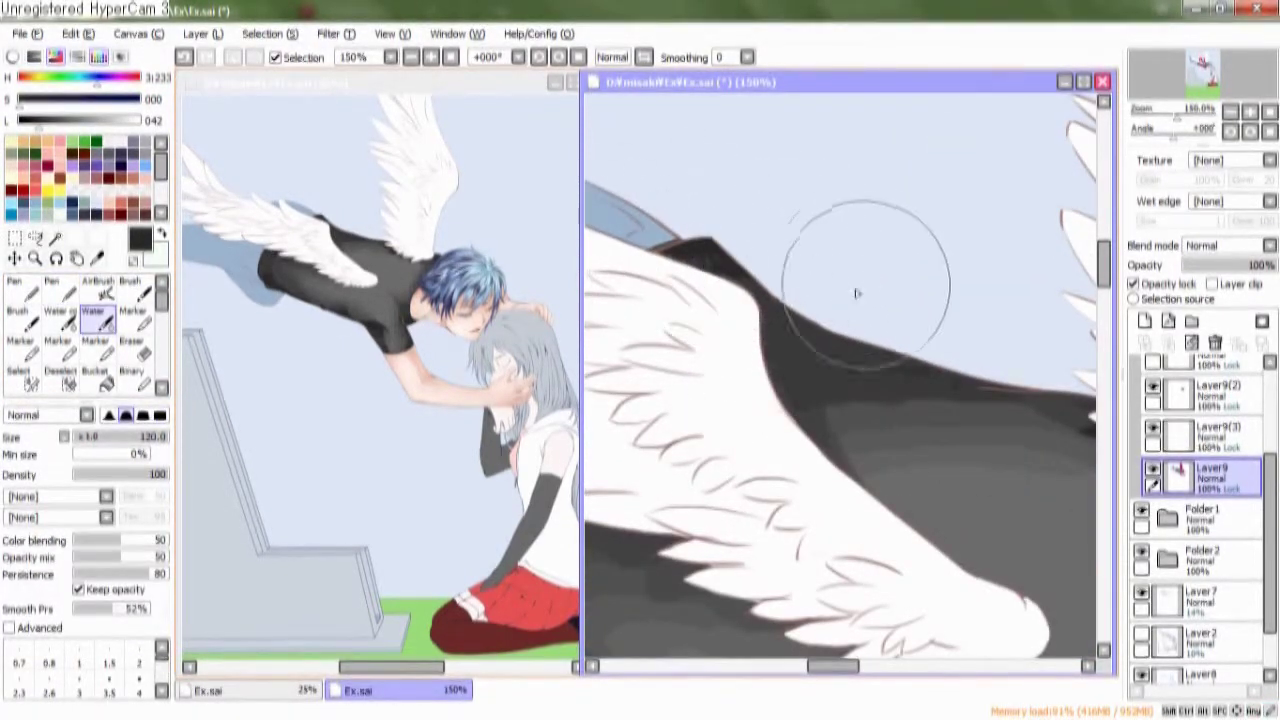
left_click_drag(851, 286, 826, 292)
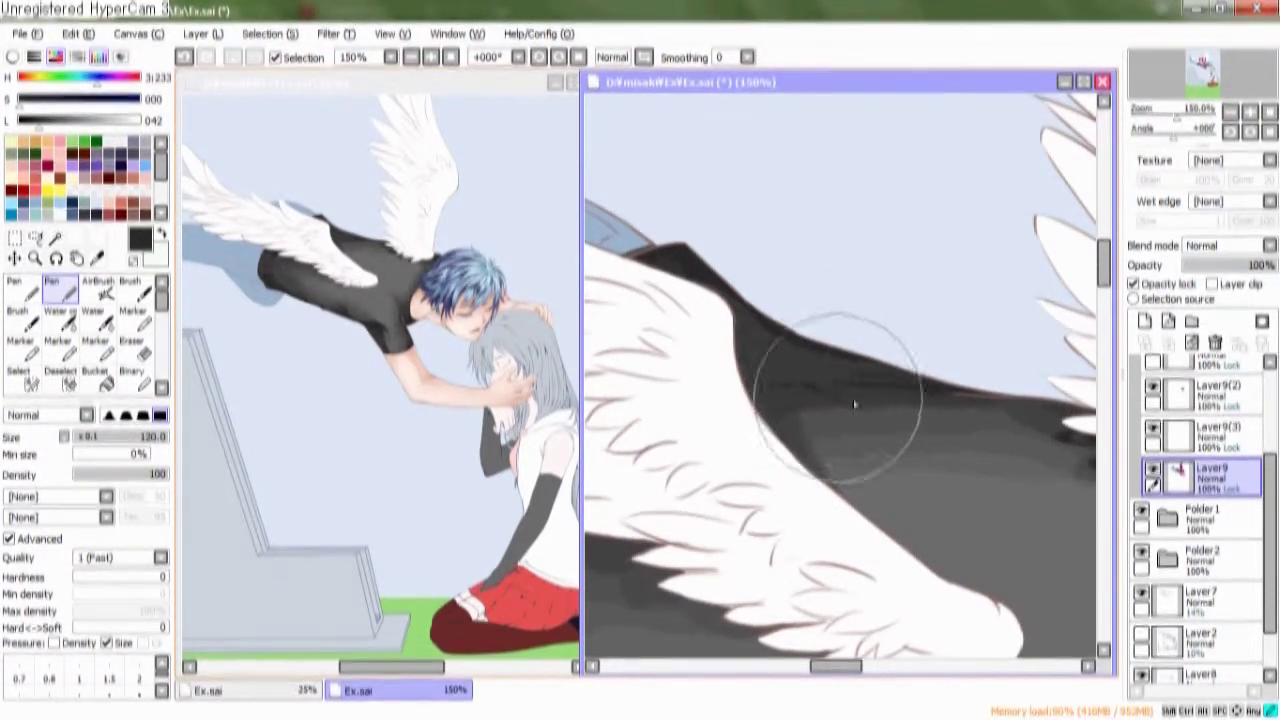
key("c")
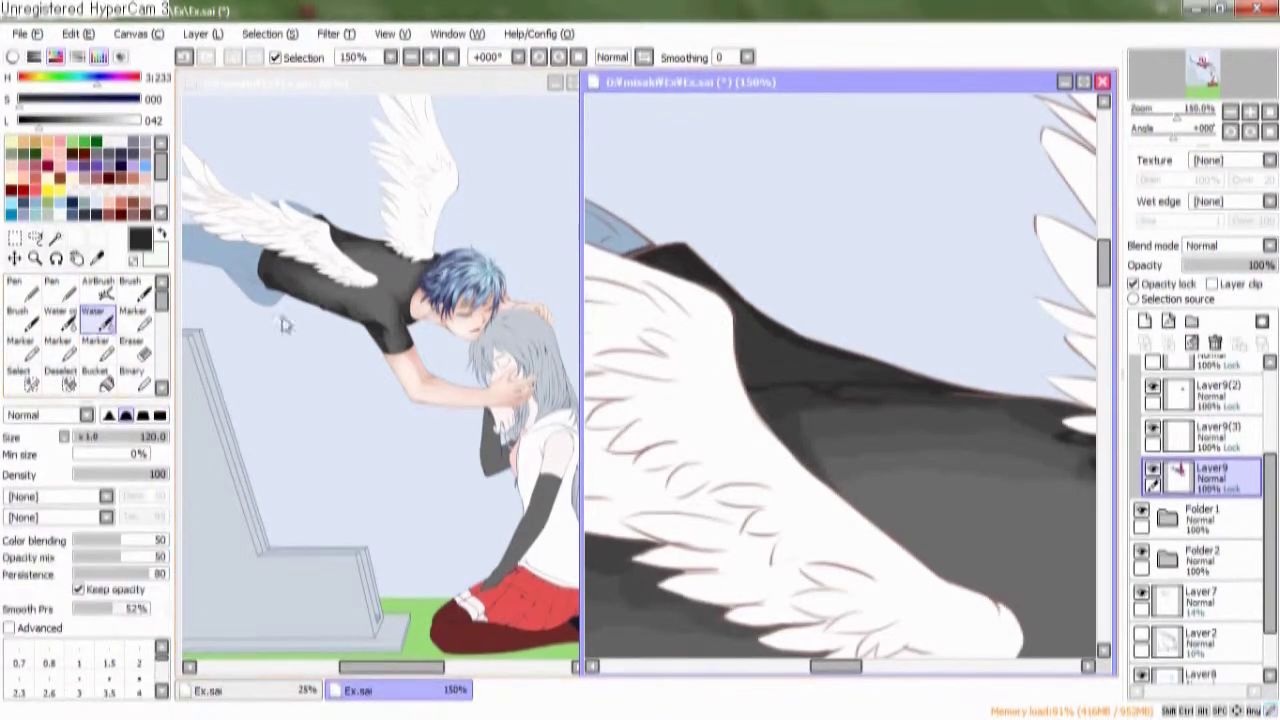
key("m")
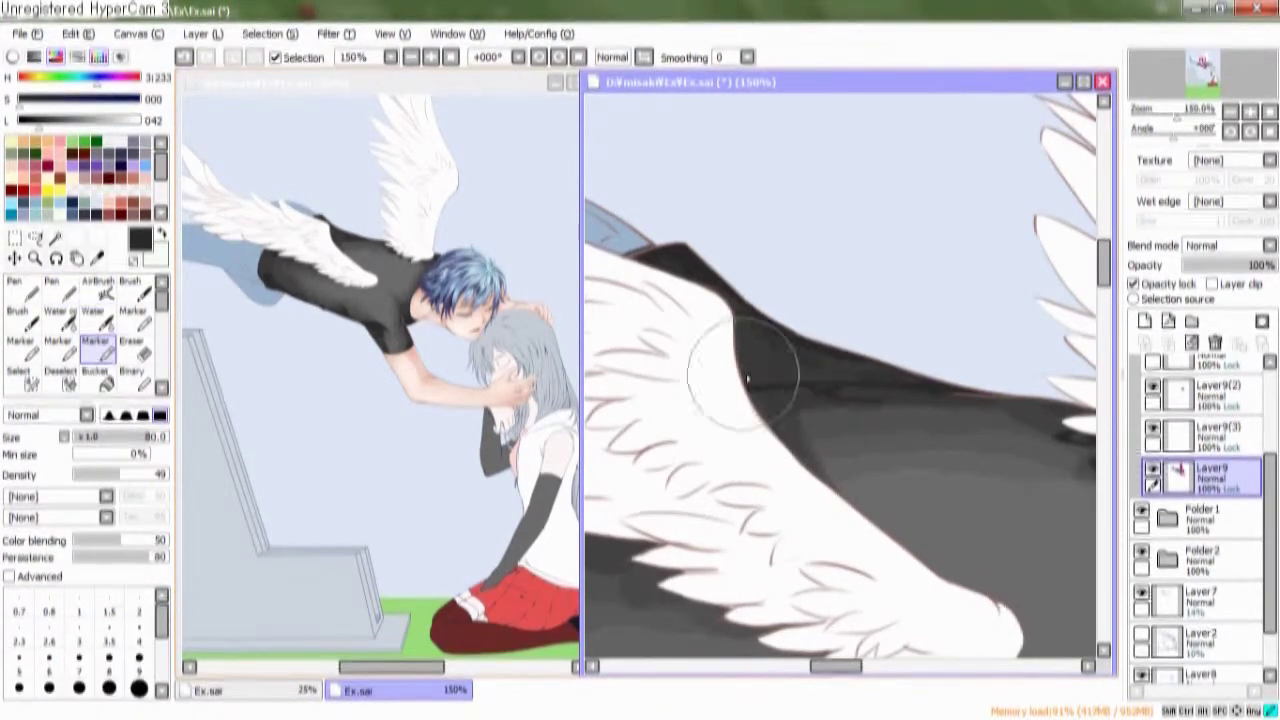
mouse_move(836, 368)
left_mouse_down()
mouse_move(763, 371)
mouse_move(904, 380)
left_mouse_up()
Smooth the shirt's shading beside the near wing on the lower back and around the hem with the Marker at size 80
mouse_move(818, 304)
left_mouse_down()
mouse_move(829, 337)
mouse_move(809, 346)
mouse_move(910, 317)
mouse_move(766, 294)
mouse_move(634, 366)
mouse_move(714, 257)
mouse_move(740, 415)
mouse_move(745, 268)
mouse_move(737, 357)
left_mouse_up()
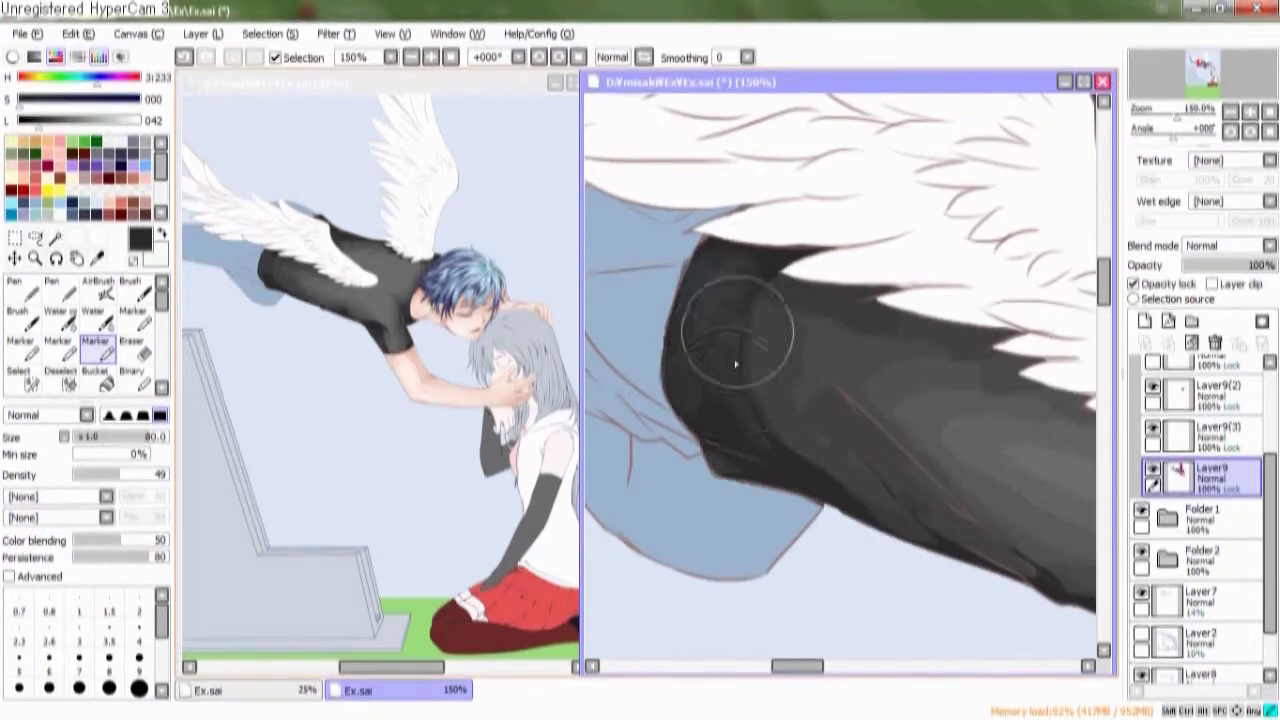
left_click_drag(696, 397, 674, 300)
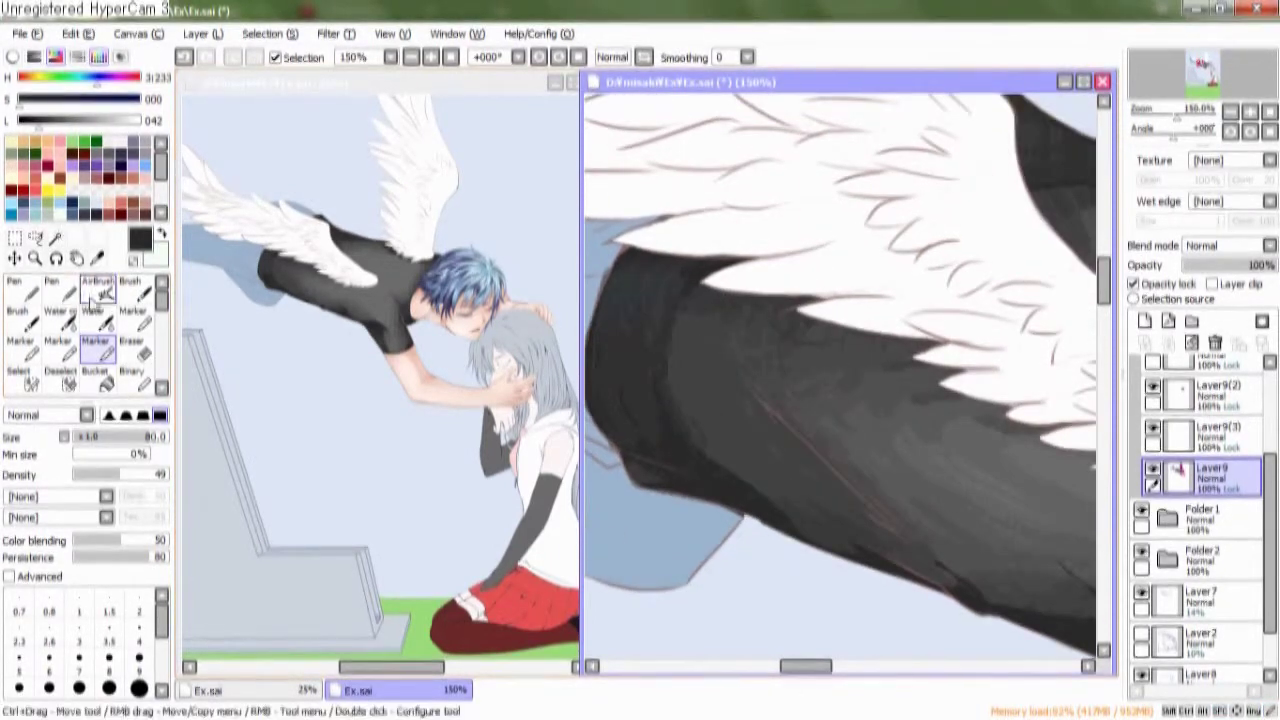
Paint dark shadows on the shirt along the lower feathers and rounded base of the near wing with the AirBrush at size 14
left_click(100, 287)
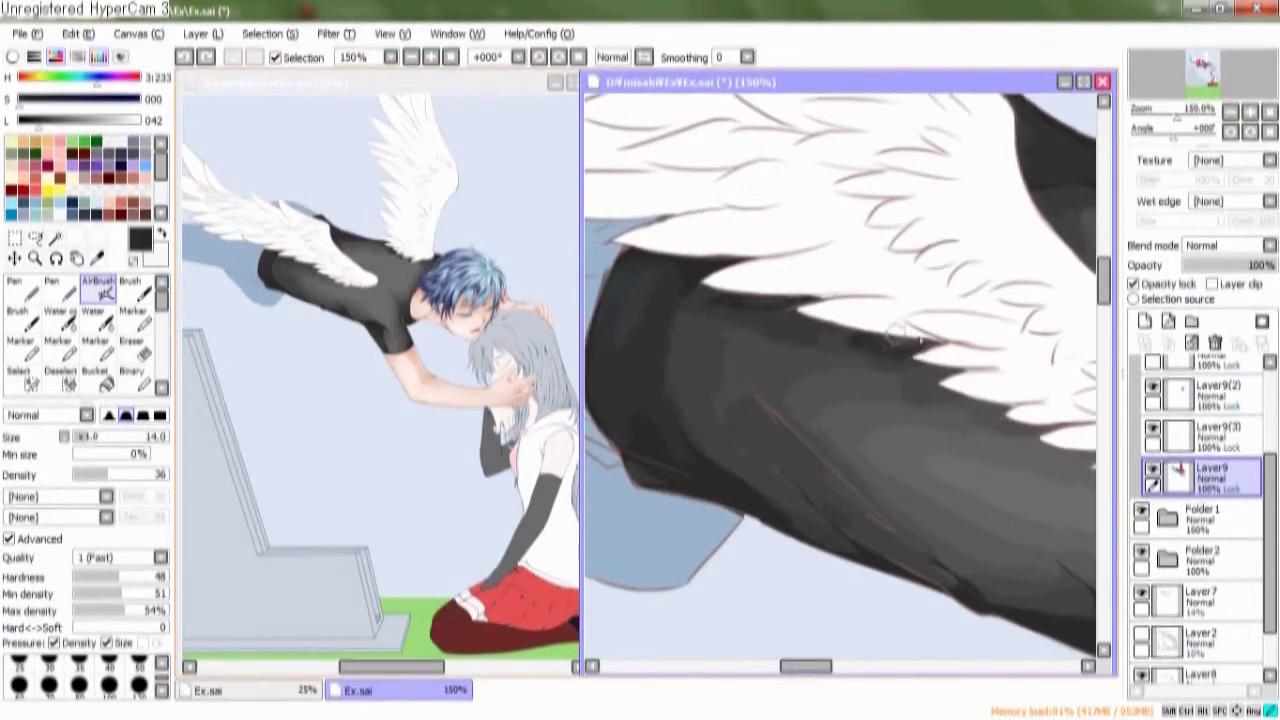
left_click_drag(953, 367, 867, 376)
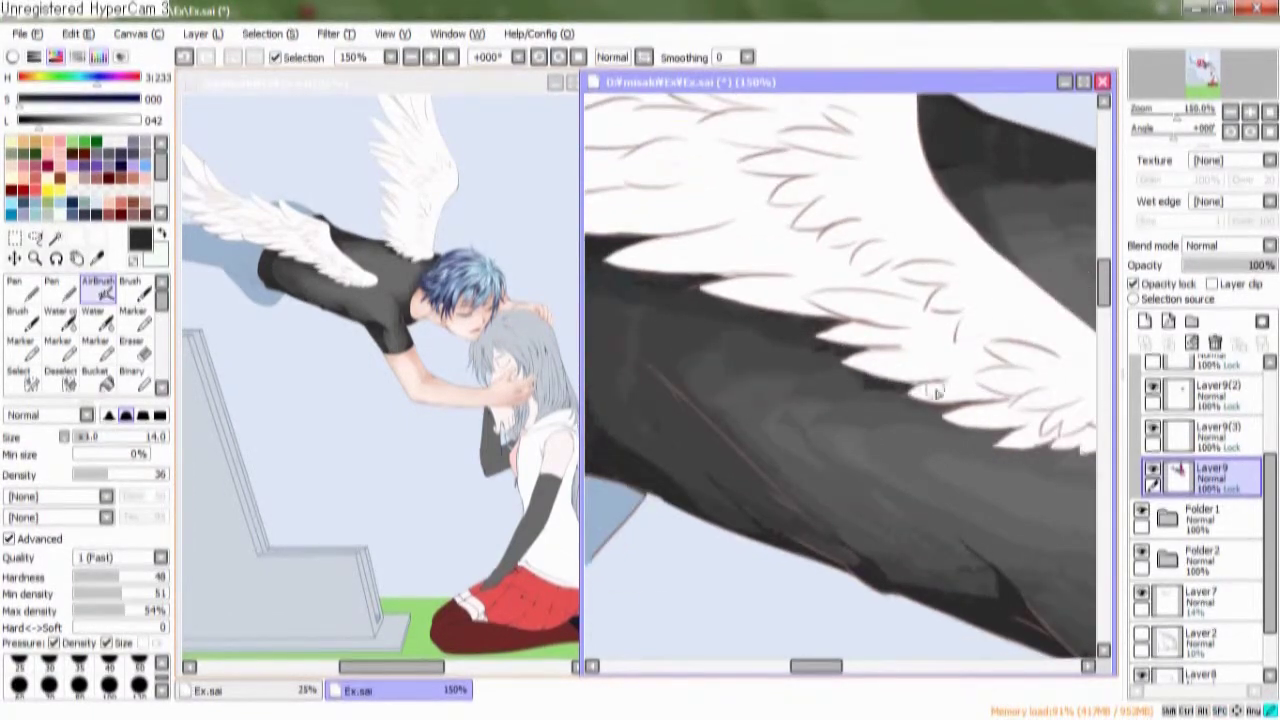
left_click_drag(978, 412, 920, 414)
mouse_move(1028, 410)
left_mouse_down()
mouse_move(998, 410)
mouse_move(1007, 404)
left_mouse_up()
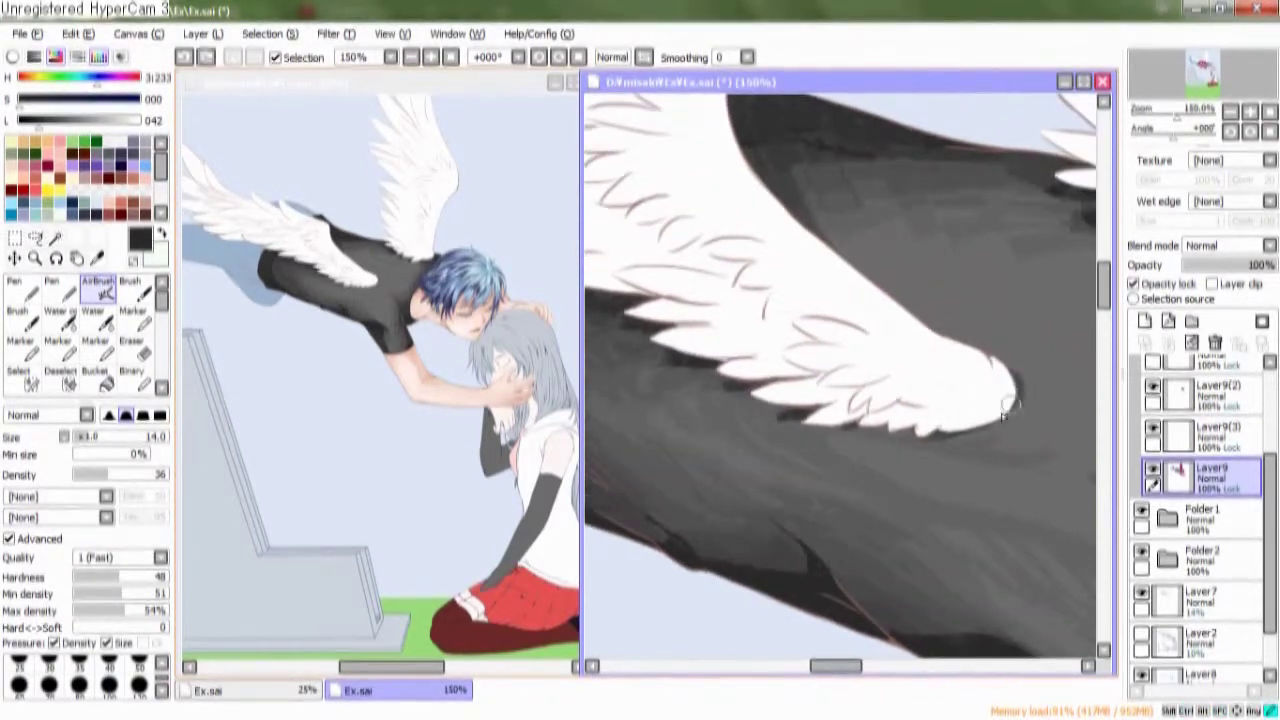
left_click_drag(922, 427, 993, 335)
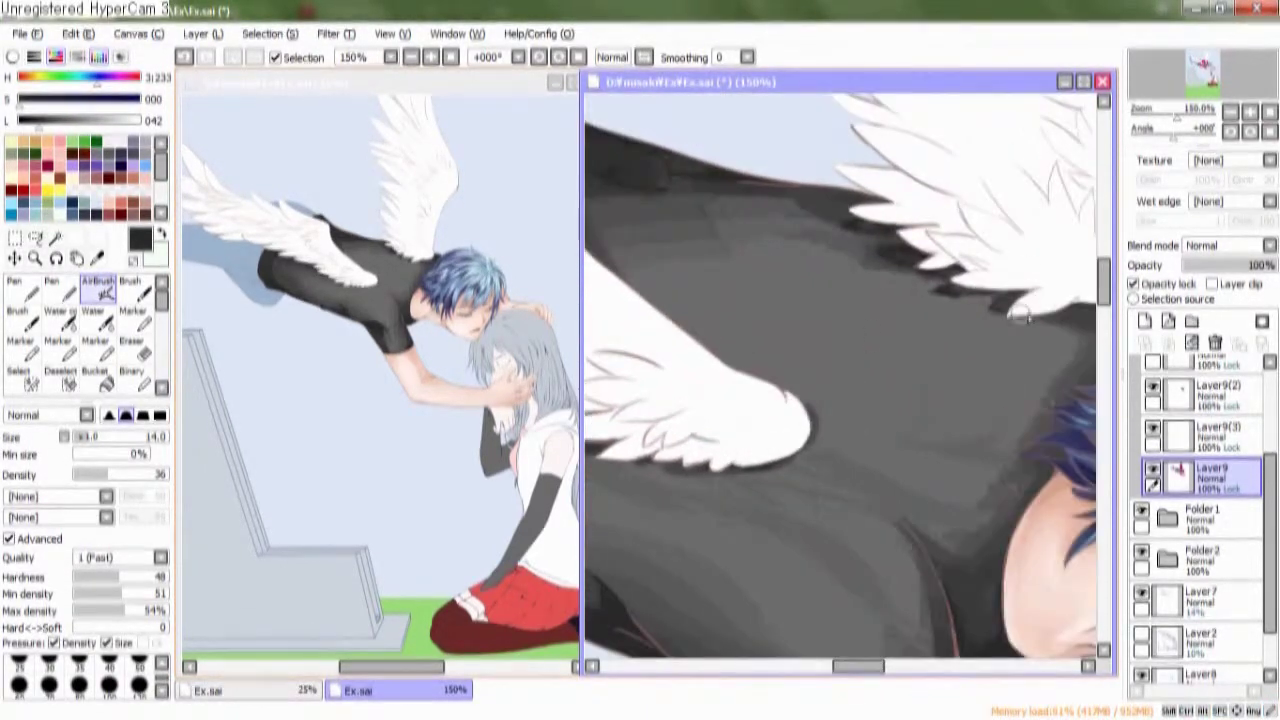
left_click_drag(910, 328, 757, 300)
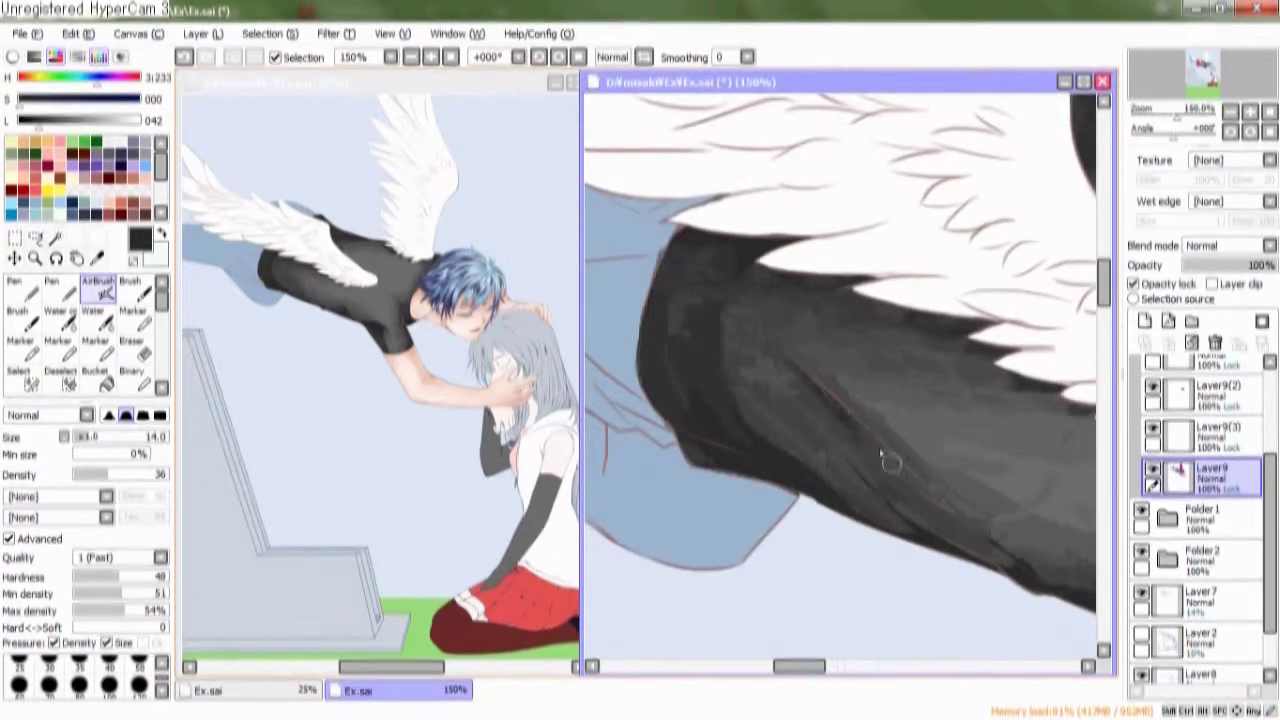
Darken the diagonal crease and the underside edge along the shirt's waist with the AirBrush at size 14
mouse_move(890, 463)
left_mouse_down()
mouse_move(894, 423)
mouse_move(780, 392)
left_mouse_up()
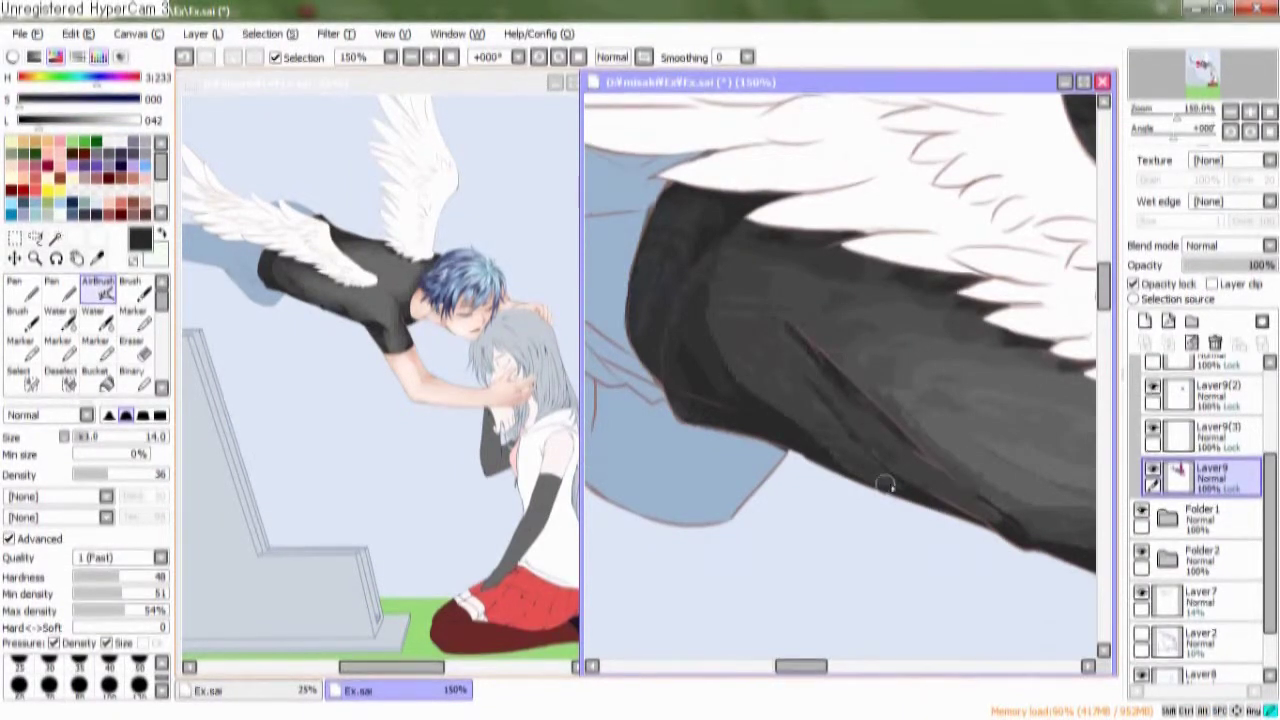
scroll(935, 393, "up", 2)
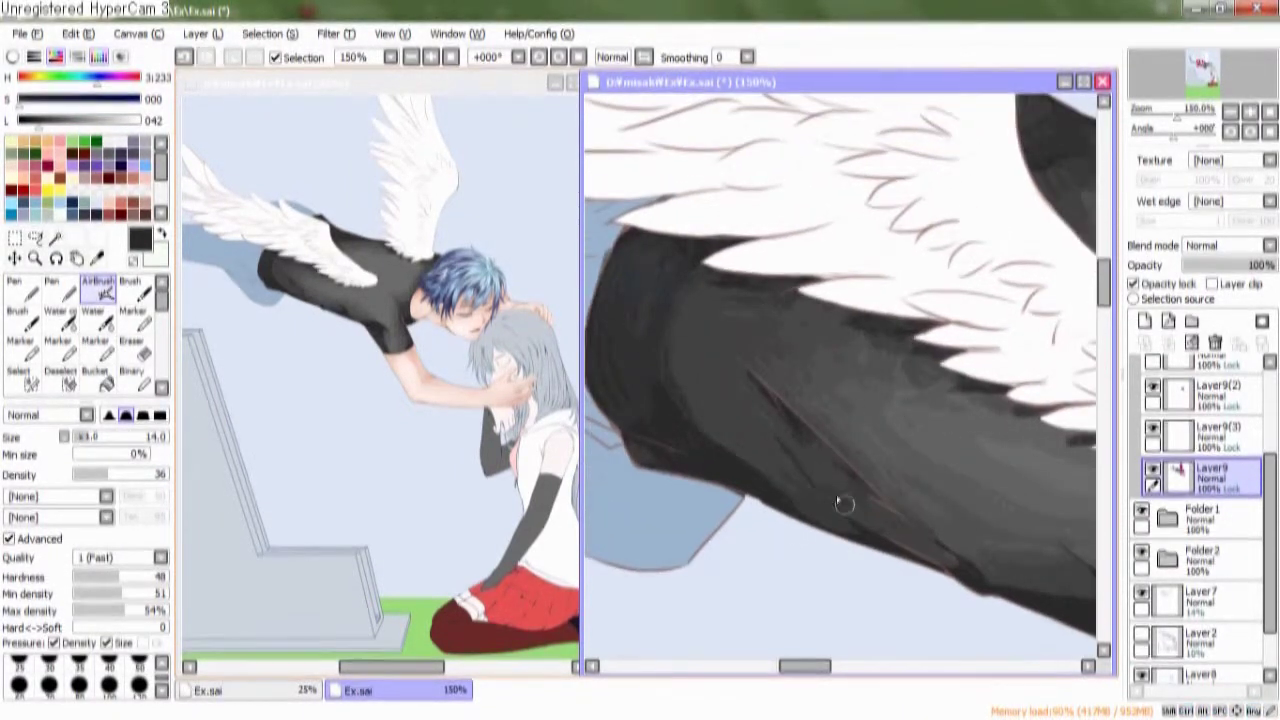
left_click_drag(868, 517, 968, 583)
left_click_drag(900, 478, 858, 390)
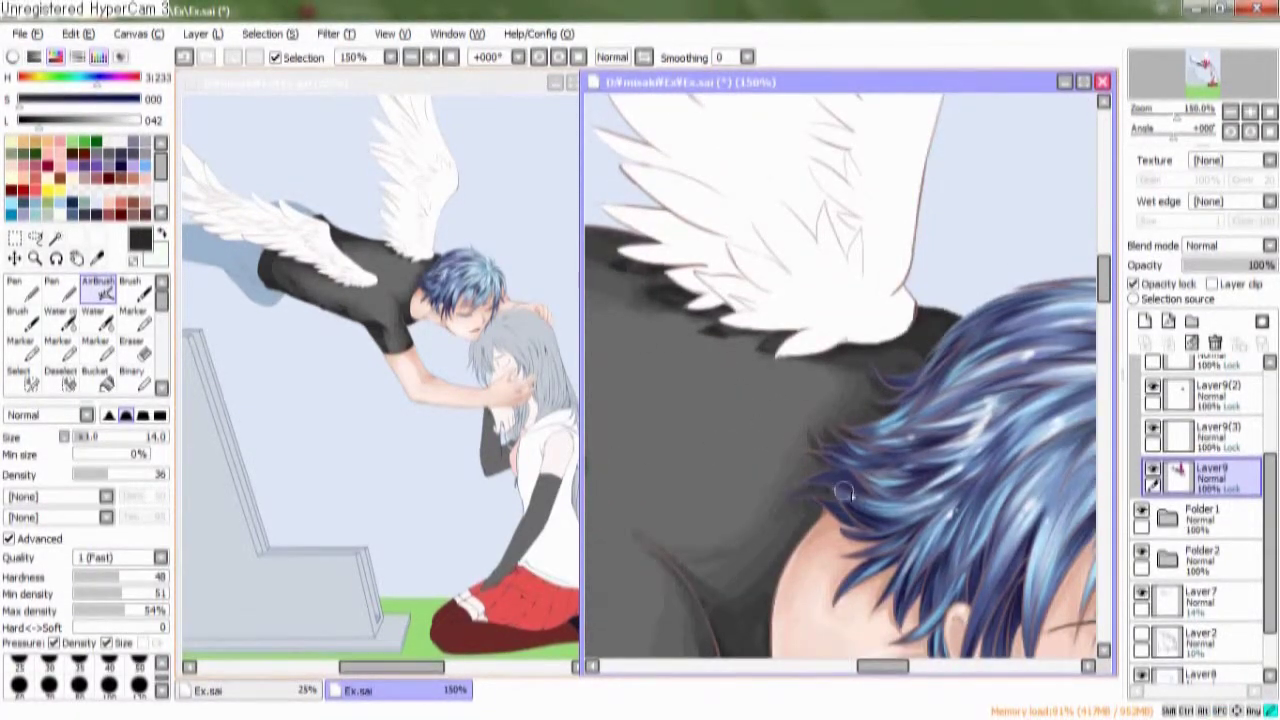
Darken the shirt near the nape and along the shoulder seam with the AirBrush, and blend the shading with the Water brush at size 120
left_click_drag(750, 558, 792, 490)
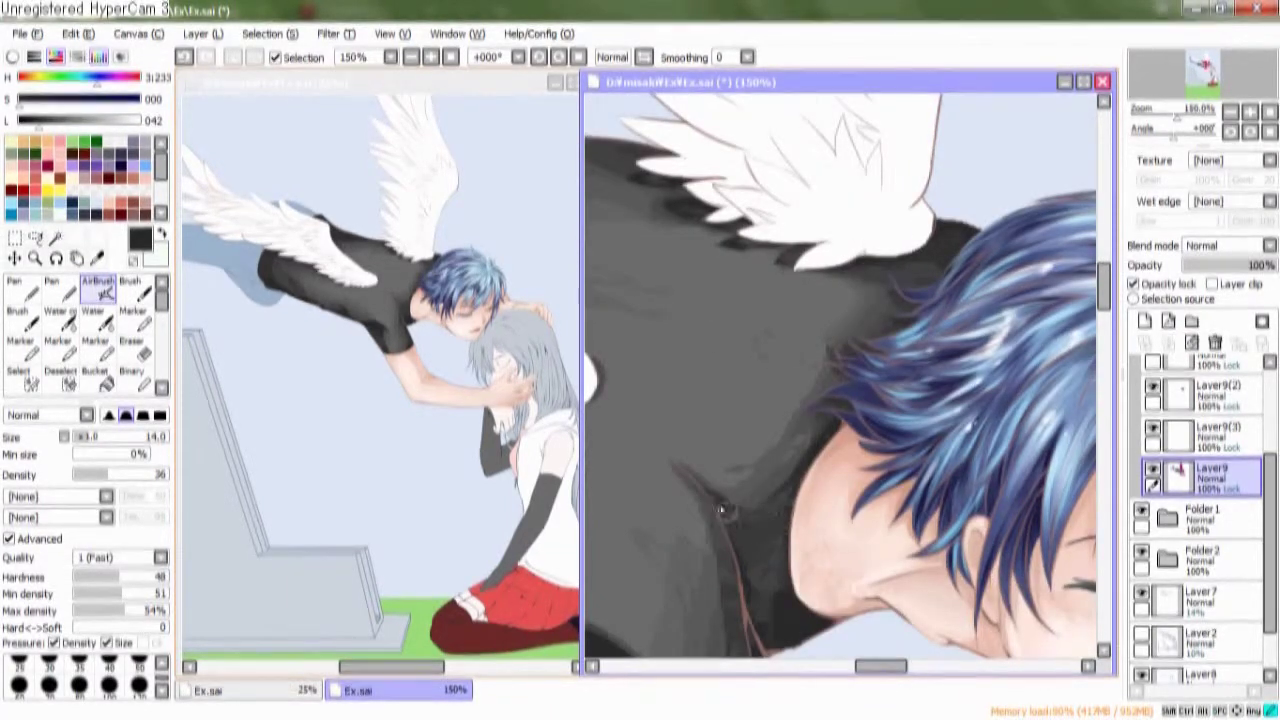
left_click_drag(770, 565, 734, 531)
mouse_move(734, 462)
left_mouse_down()
mouse_move(846, 429)
mouse_move(909, 449)
mouse_move(834, 420)
mouse_move(904, 433)
mouse_move(923, 409)
left_mouse_up()
left_click(93, 316)
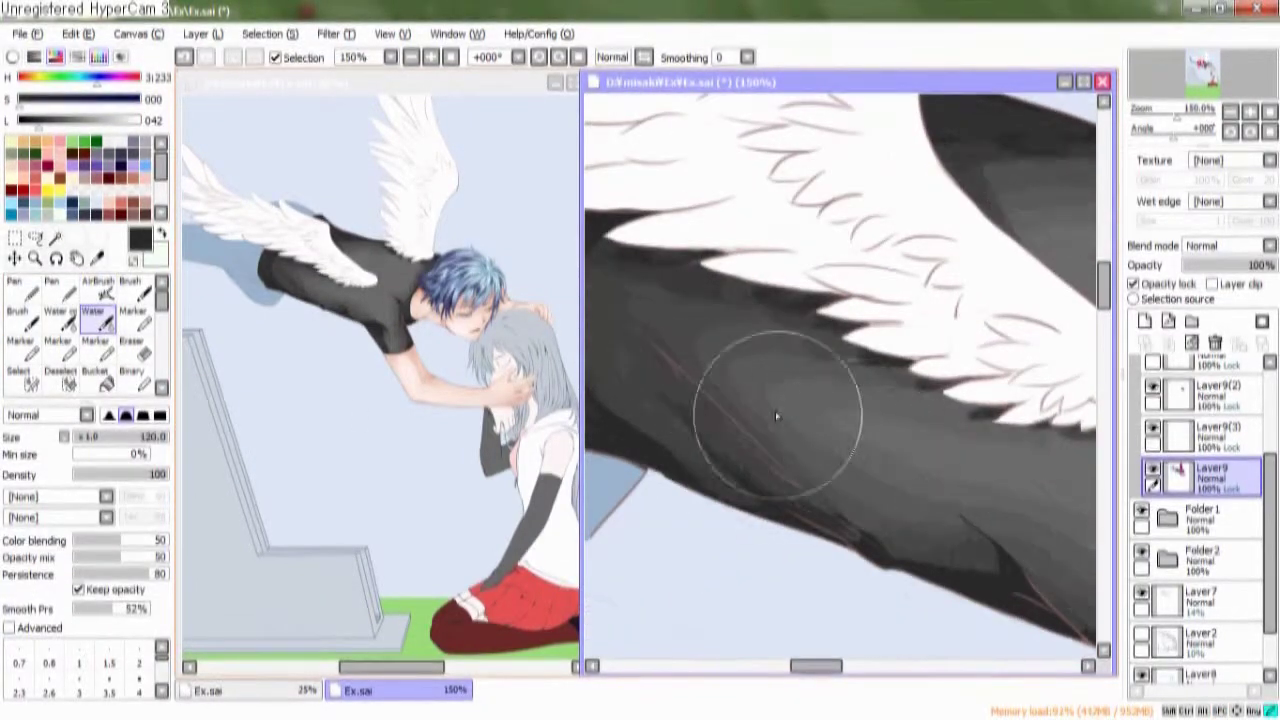
scroll(885, 405, "down", 3)
scroll(855, 405, "up", 3)
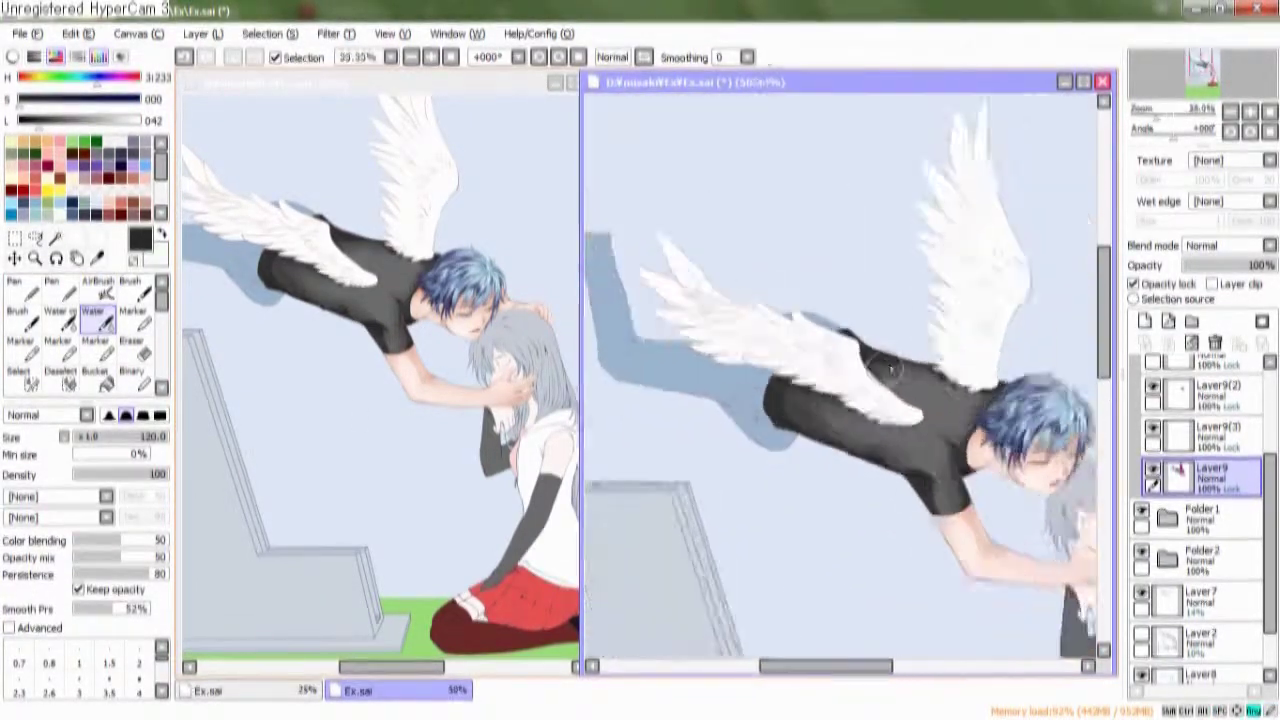
scroll(942, 402, "down", 2)
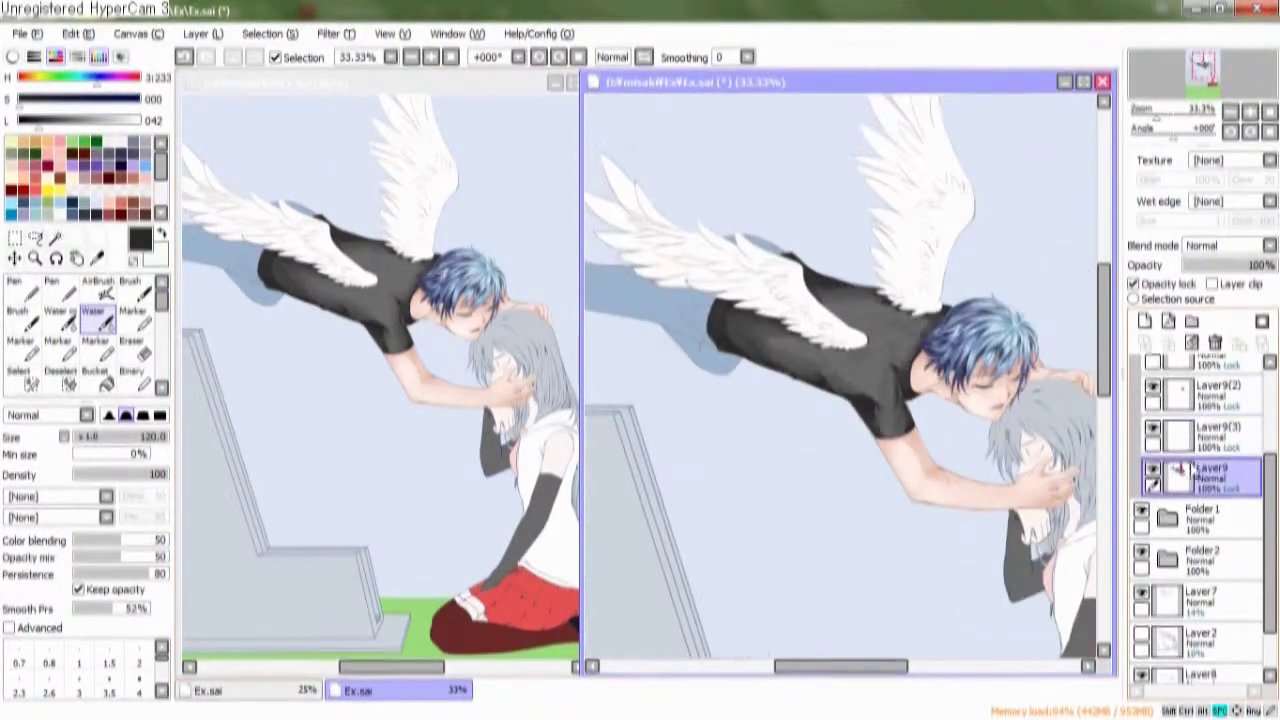
Duplicate Layer9 and soften the copy's shirt shading across the sleeve, side and back with the Water brush at size 120
key("ctrl+j")
scroll(942, 402, "up", 1)
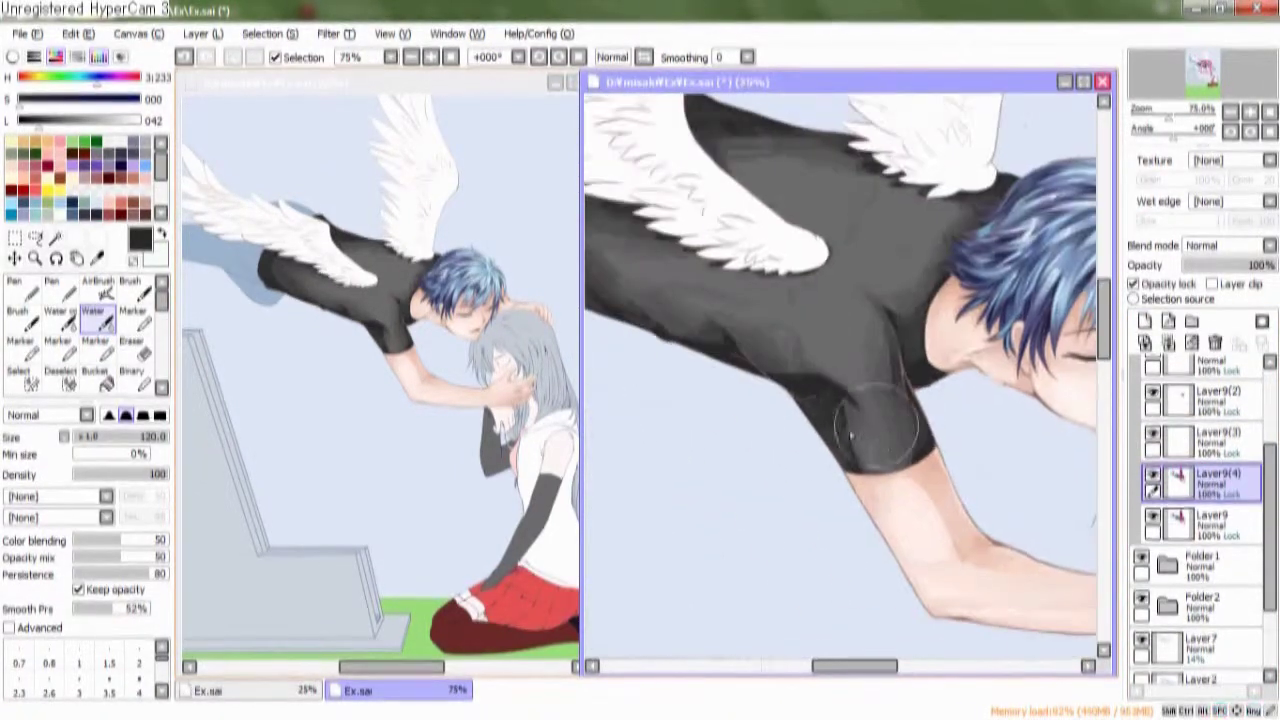
left_click_drag(753, 361, 750, 350)
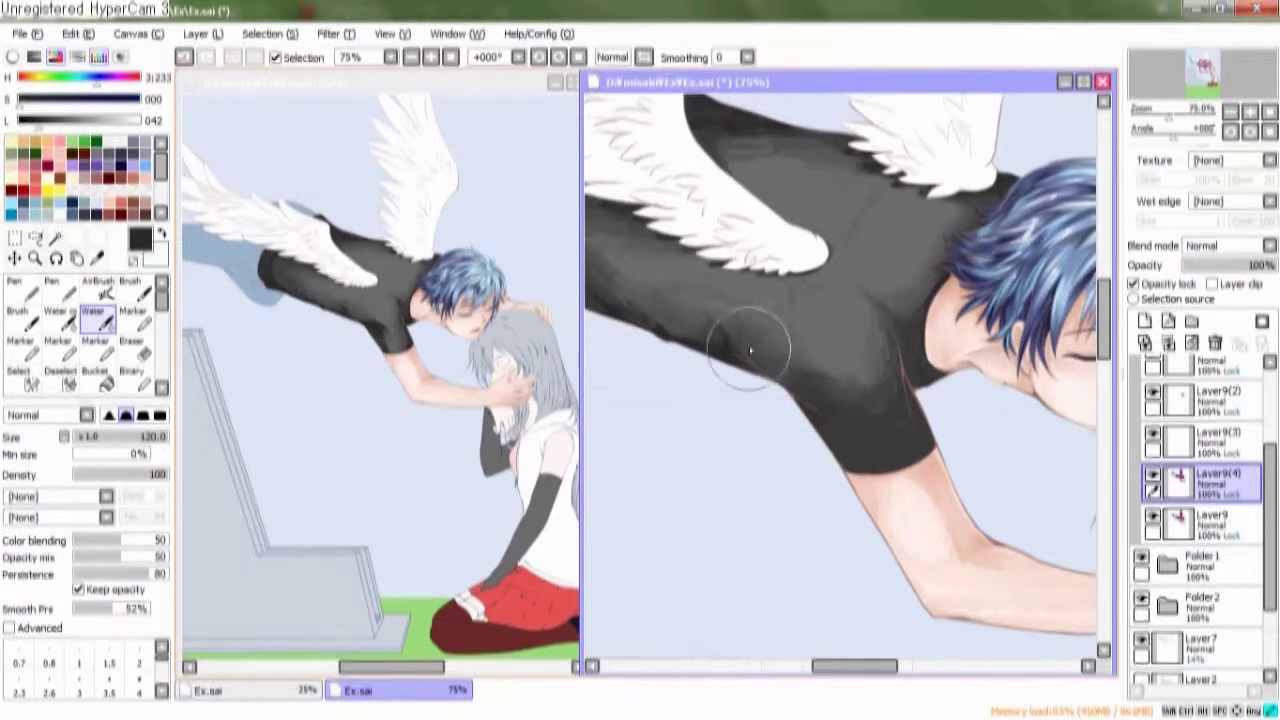
left_click_drag(905, 352, 875, 376)
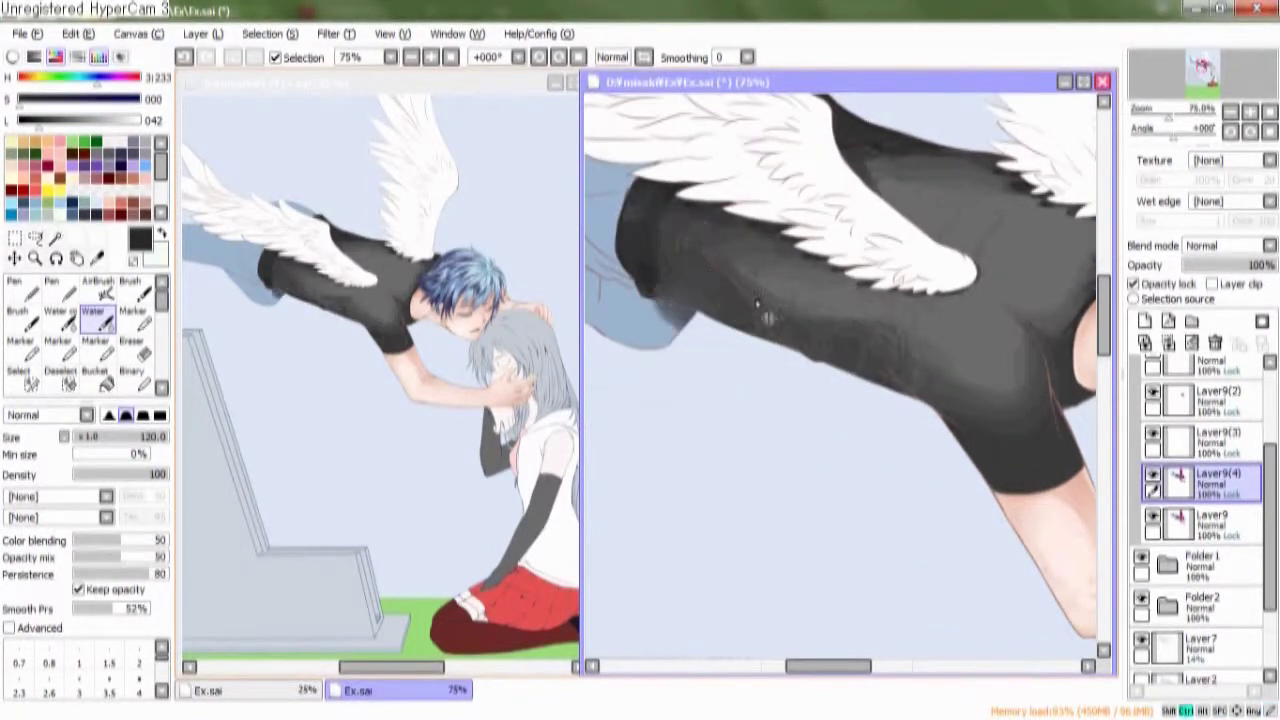
left_click_drag(757, 305, 684, 242)
scroll(914, 357, "up", 2)
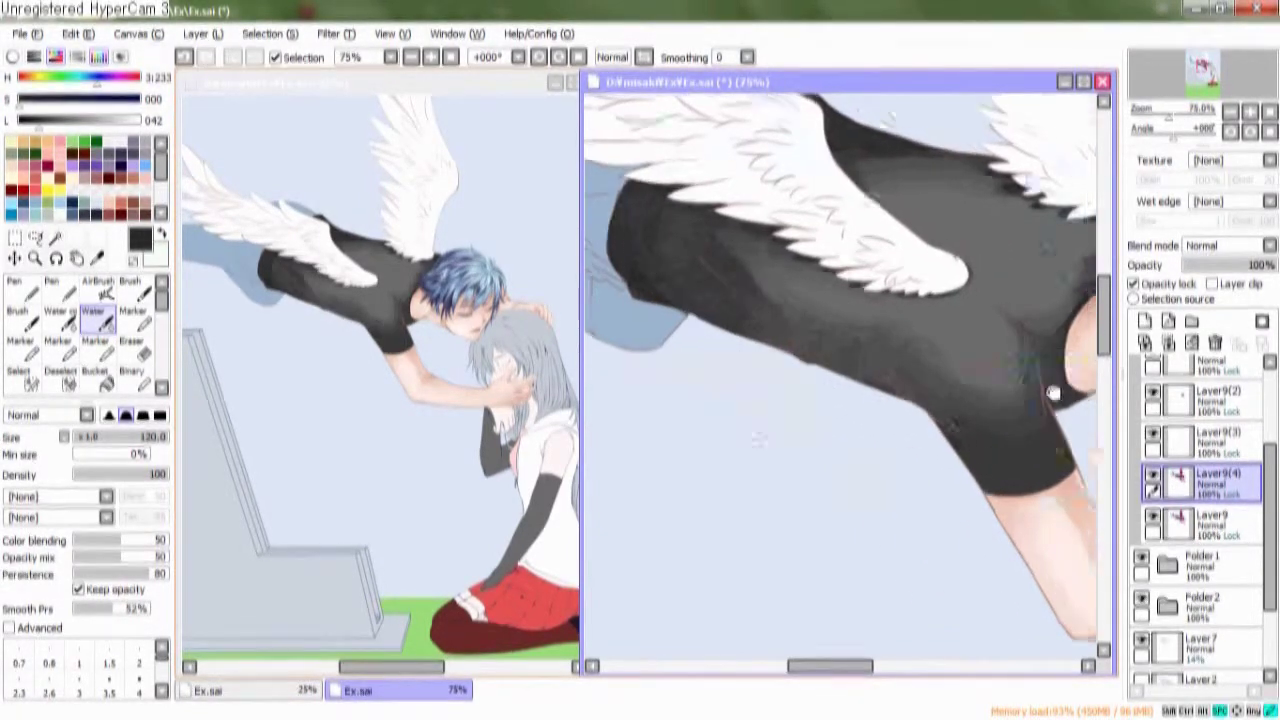
scroll(926, 366, "right", 3)
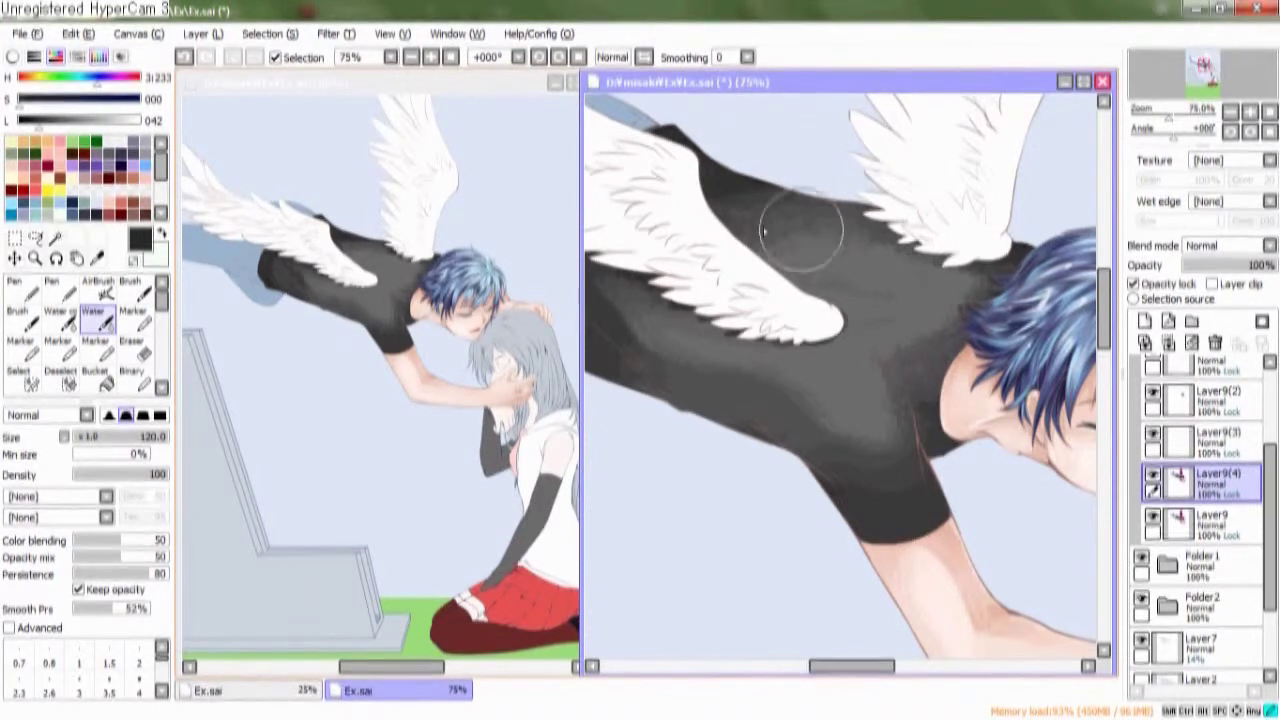
scroll(763, 232, "right", 4)
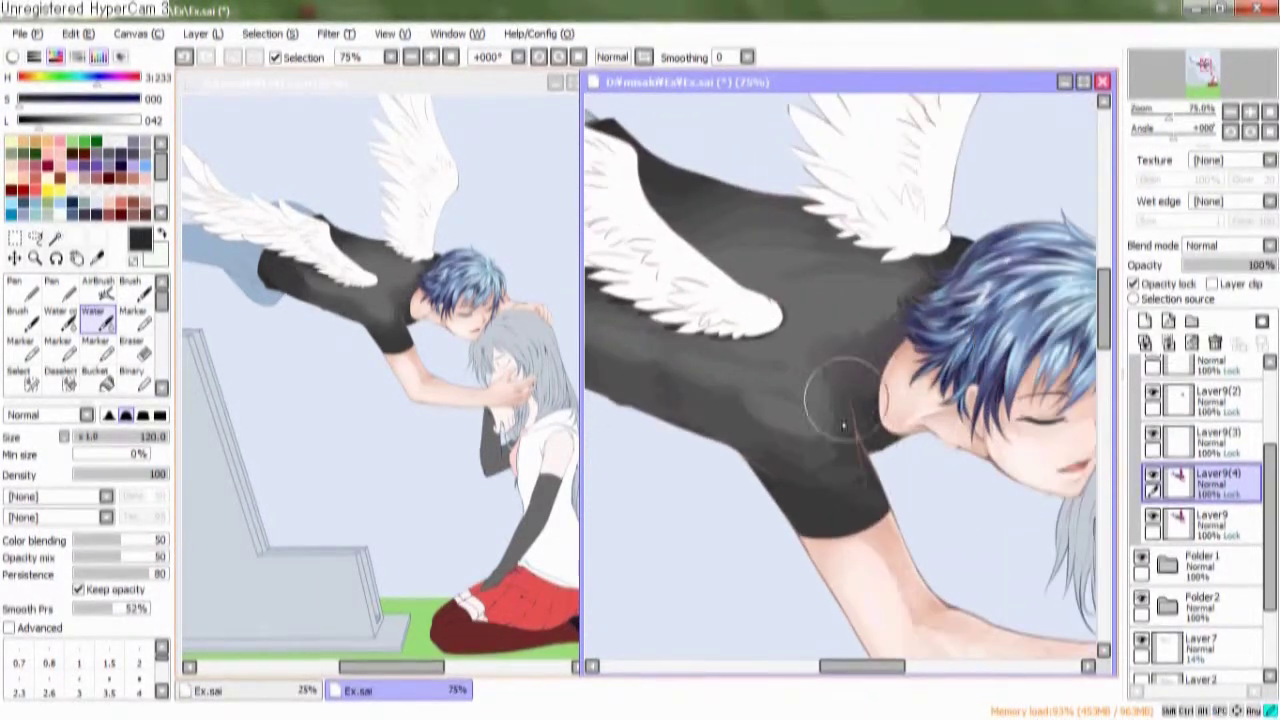
Set the duplicated layer to Multiply blend mode with 22% opacity
left_click(1218, 268)
scroll(763, 331, "left", 5)
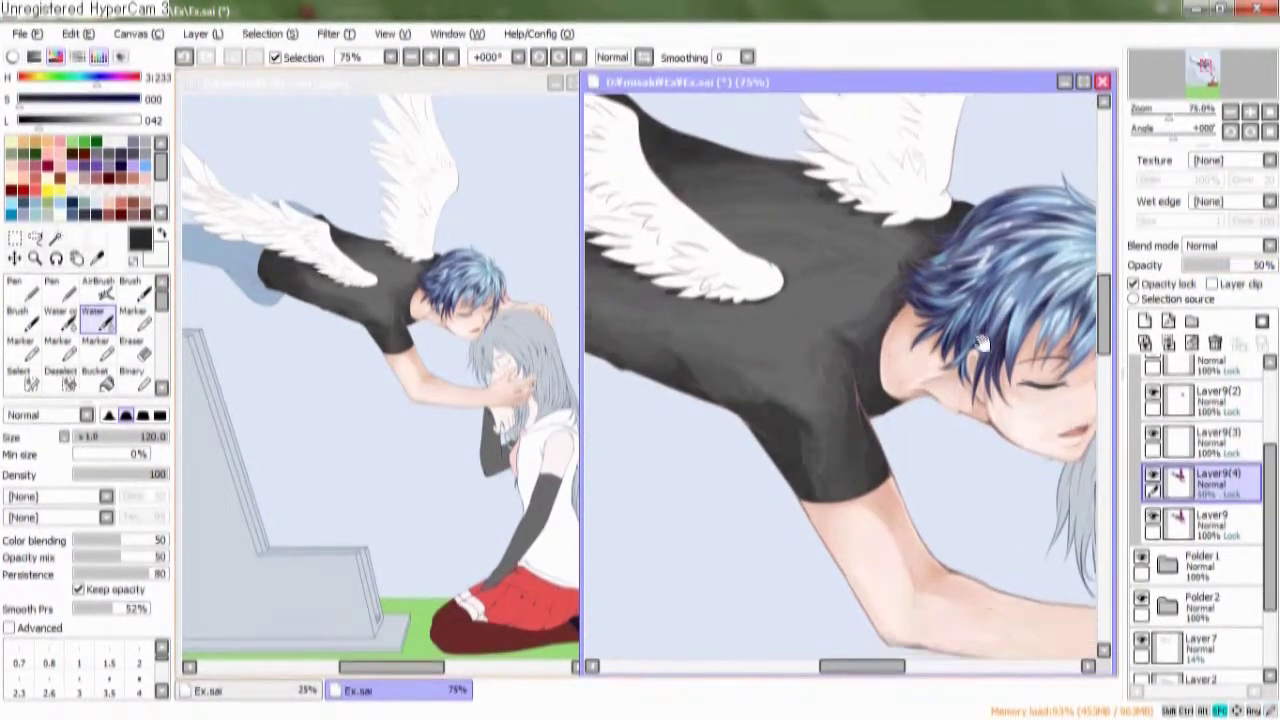
scroll(1063, 308, "right", 1)
left_click(1228, 245)
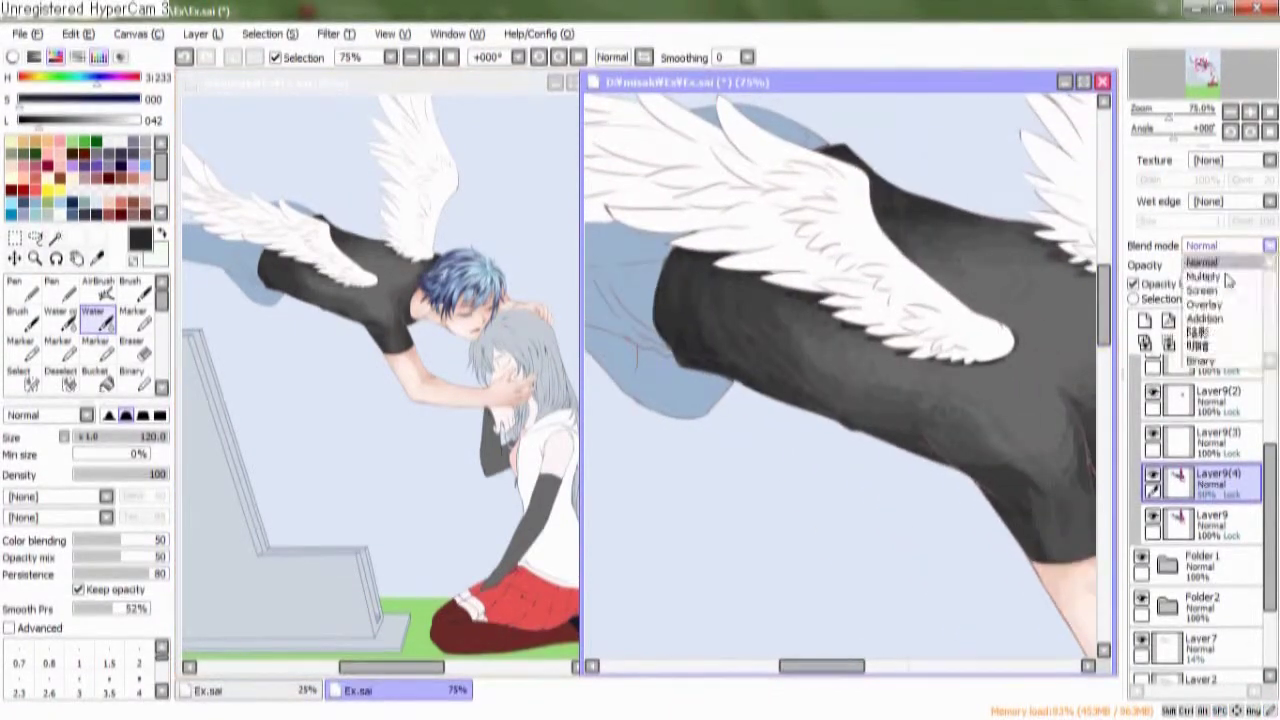
left_click(1218, 283)
left_click(1228, 245)
left_click(1210, 258)
left_click(1228, 245)
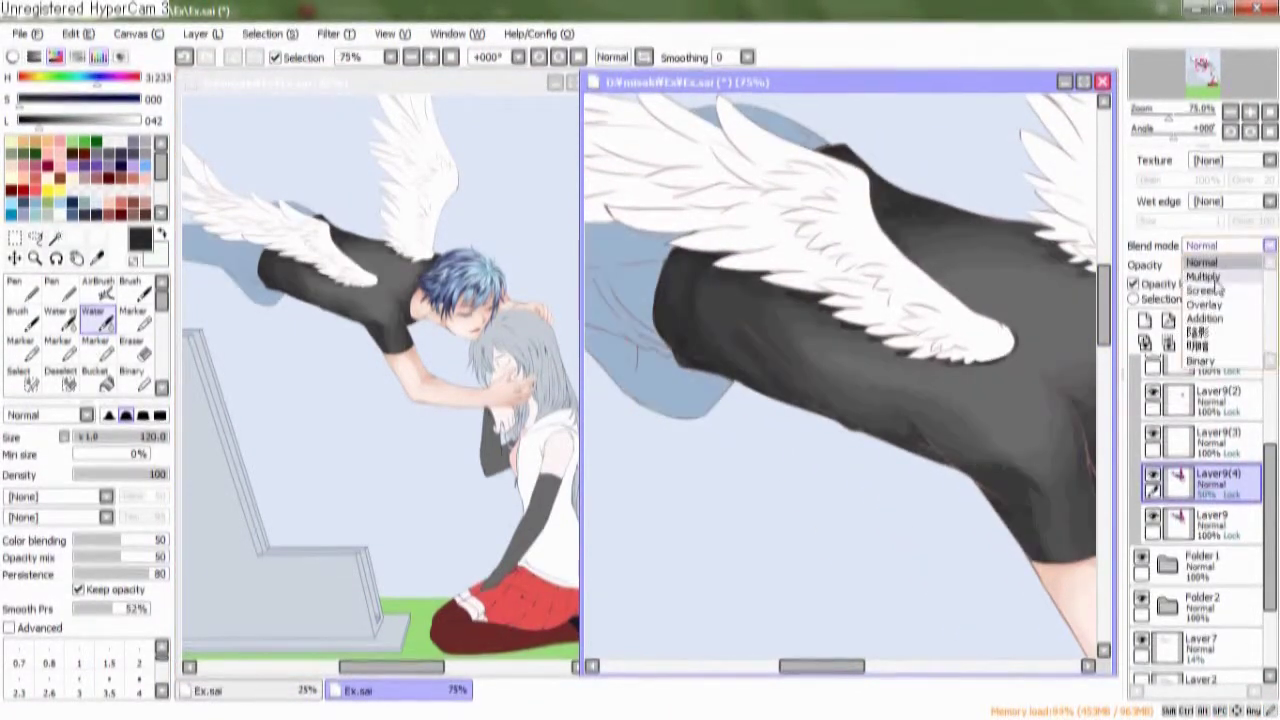
left_click(1220, 271)
left_click_drag(1232, 268, 1218, 267)
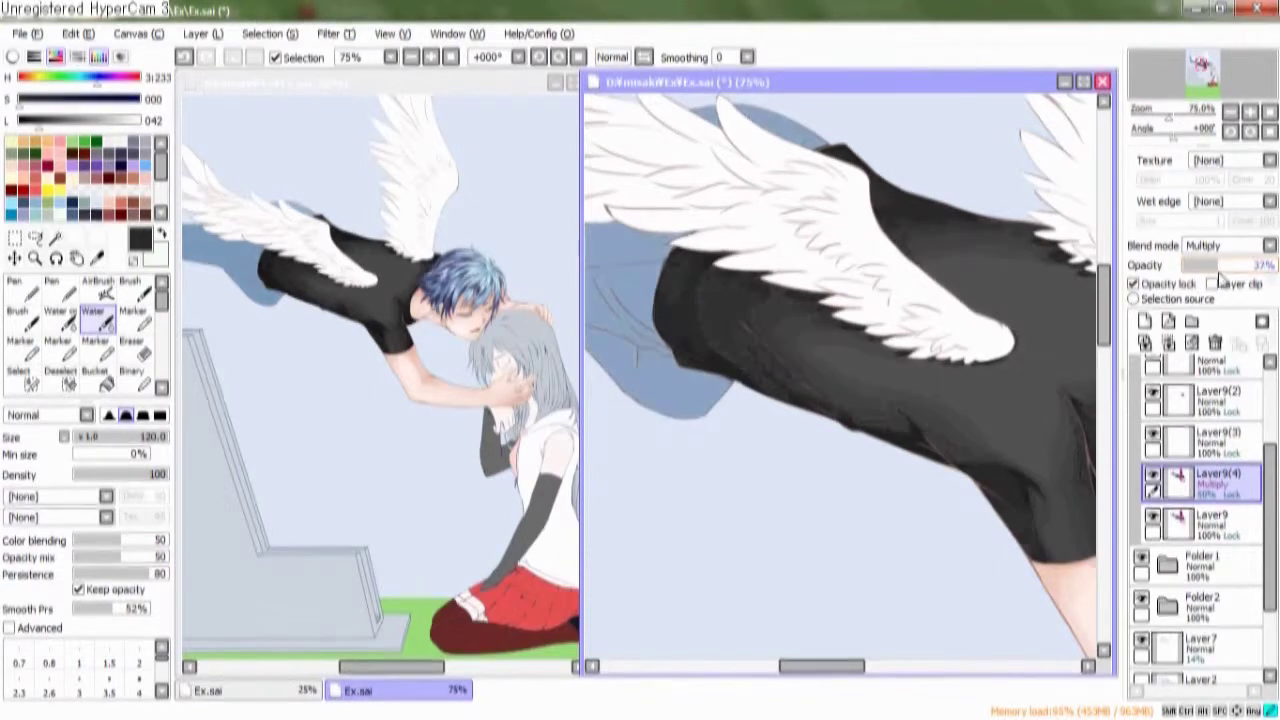
scroll(836, 433, "right", 2)
scroll(913, 413, "left", 2)
mouse_move(1218, 267)
left_mouse_down()
mouse_move(1232, 268)
mouse_move(1203, 280)
left_mouse_up()
Smooth the shading near the shirt's hem on the Multiply layer with the Water brush at size 120
left_click_drag(999, 336, 951, 437)
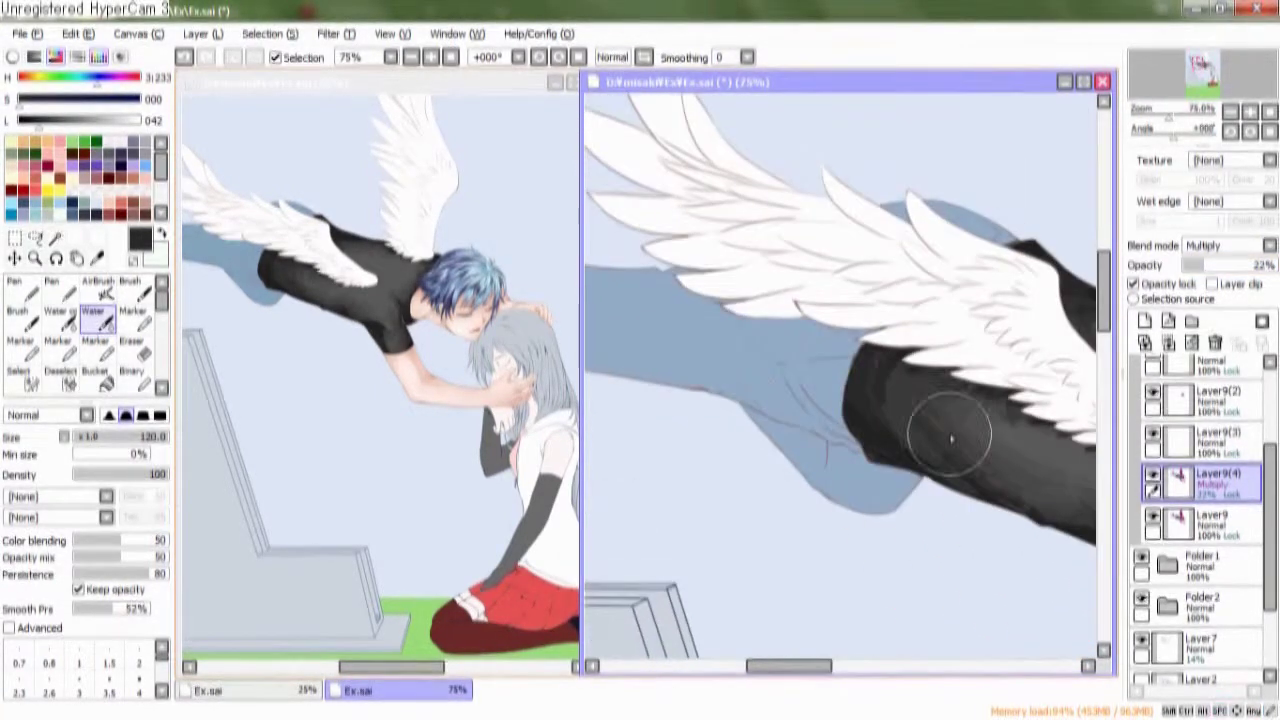
key("e")
scroll(700, 294, "down", 3)
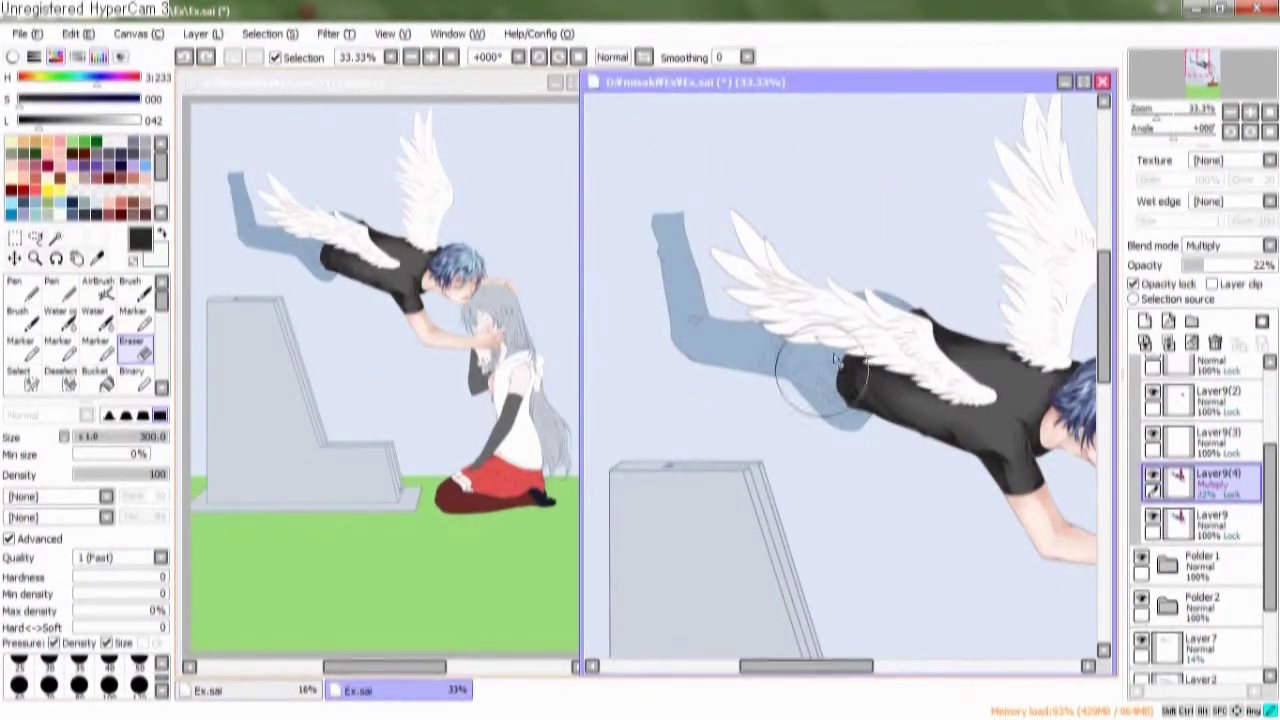
scroll(870, 290, "up", 2)
key("c")
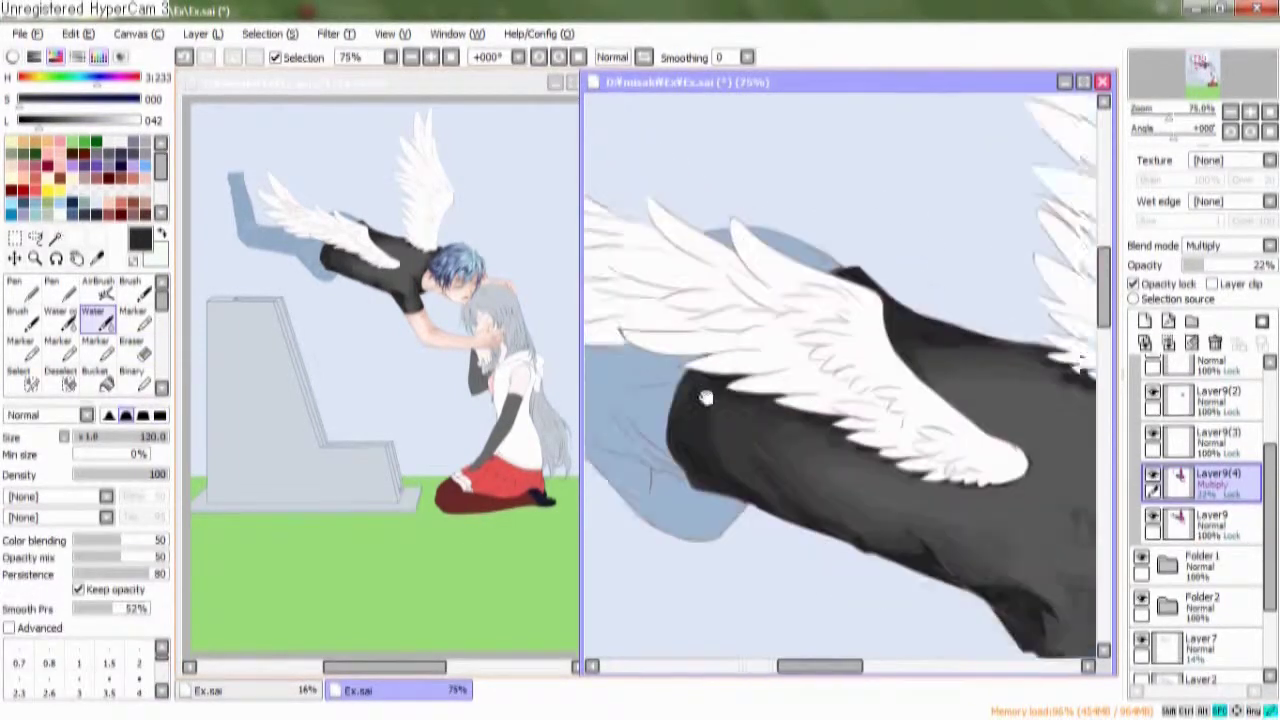
key("Left")
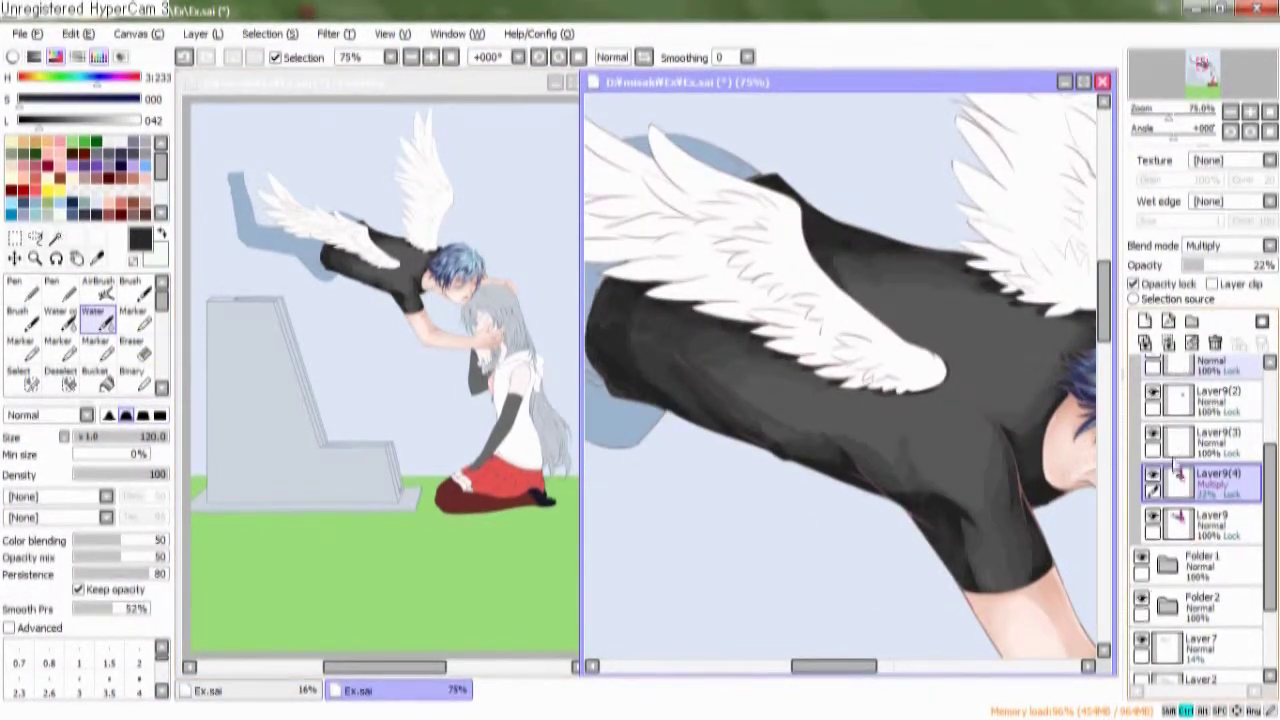
Merge the Multiply copy into Layer9, add a new layer above it, and choose a light grey with luminance 202
left_click(1145, 320)
scroll(643, 329, "up", 1)
left_click(130, 137)
left_click(130, 137)
key("Right")
key("Down")
Work over the shirt's shoulder, side and upper back on the new layer with the Water brush at size 120 in light grey
mouse_move(840, 420)
left_mouse_down()
mouse_move(857, 386)
mouse_move(845, 437)
left_mouse_up()
left_click_drag(933, 462, 940, 580)
key("Up")
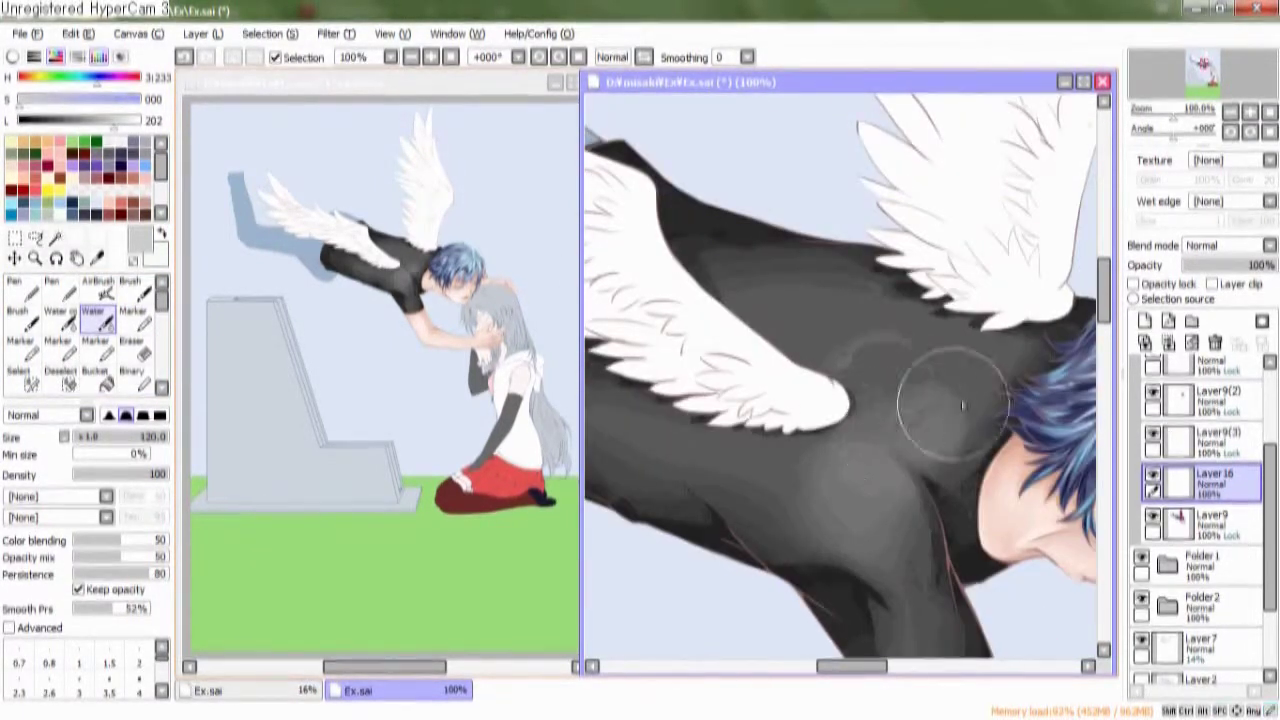
key("Left")
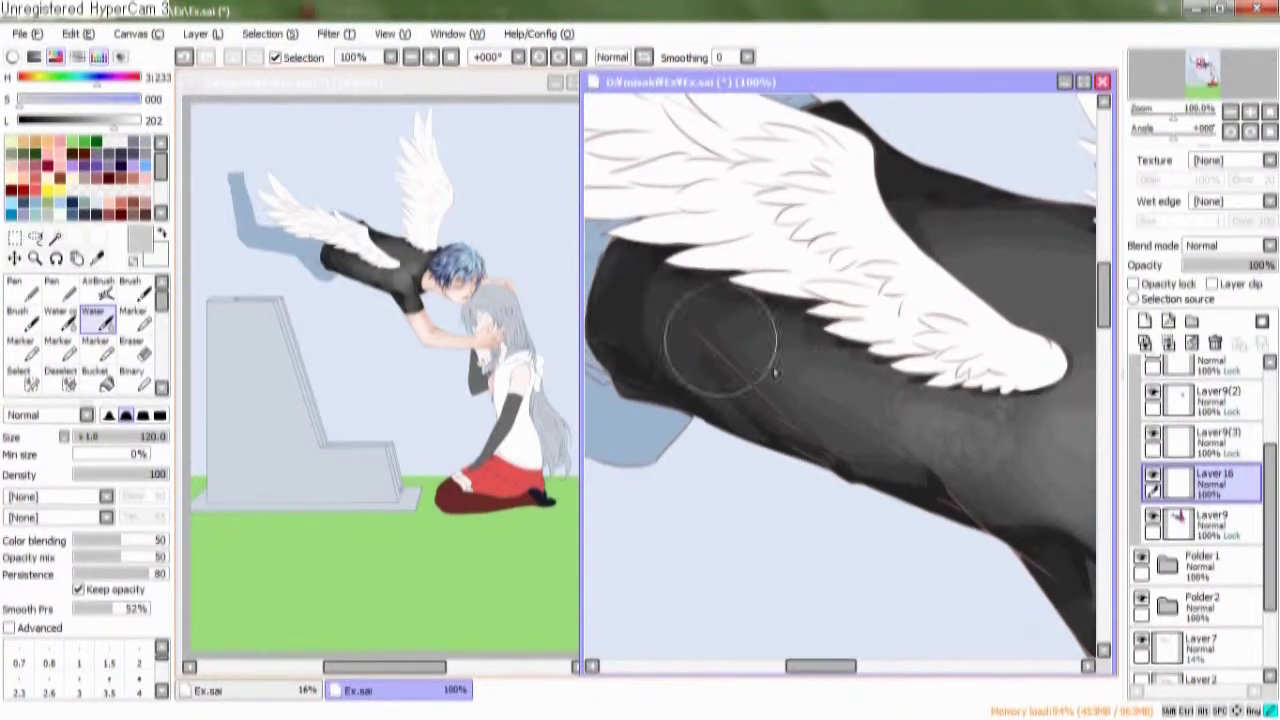
key("Right")
mouse_move(818, 467)
left_mouse_down()
mouse_move(905, 525)
mouse_move(880, 560)
left_mouse_up()
key("Up")
key("Right")
mouse_move(904, 363)
left_mouse_down()
mouse_move(826, 327)
mouse_move(811, 361)
mouse_move(908, 326)
mouse_move(805, 277)
mouse_move(765, 373)
left_mouse_up()
mouse_move(711, 323)
left_mouse_down()
mouse_move(886, 371)
mouse_move(737, 320)
left_mouse_up()
Add light-grey highlights around the shoulder and sleeve with the AirBrush at size 14, and merge the highlight layer into Layer9
key("v")
left_click_drag(903, 338, 856, 365)
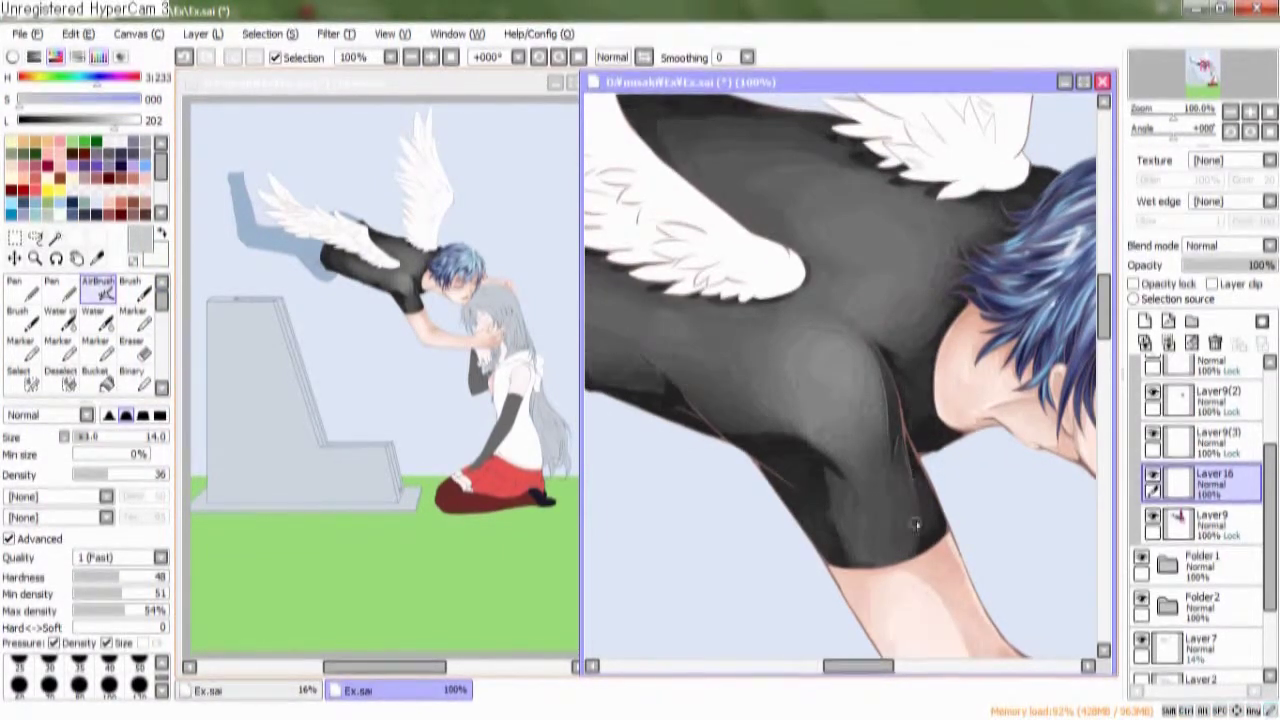
left_click_drag(897, 439, 857, 359)
mouse_move(913, 428)
left_mouse_down()
mouse_move(888, 430)
mouse_move(979, 429)
left_mouse_up()
key("ctrl+e")
Paint thin light-grey highlight lines along the shoulder seam, neckline and sleeve creases with the AirBrush at size 14
left_click_drag(877, 311, 857, 329)
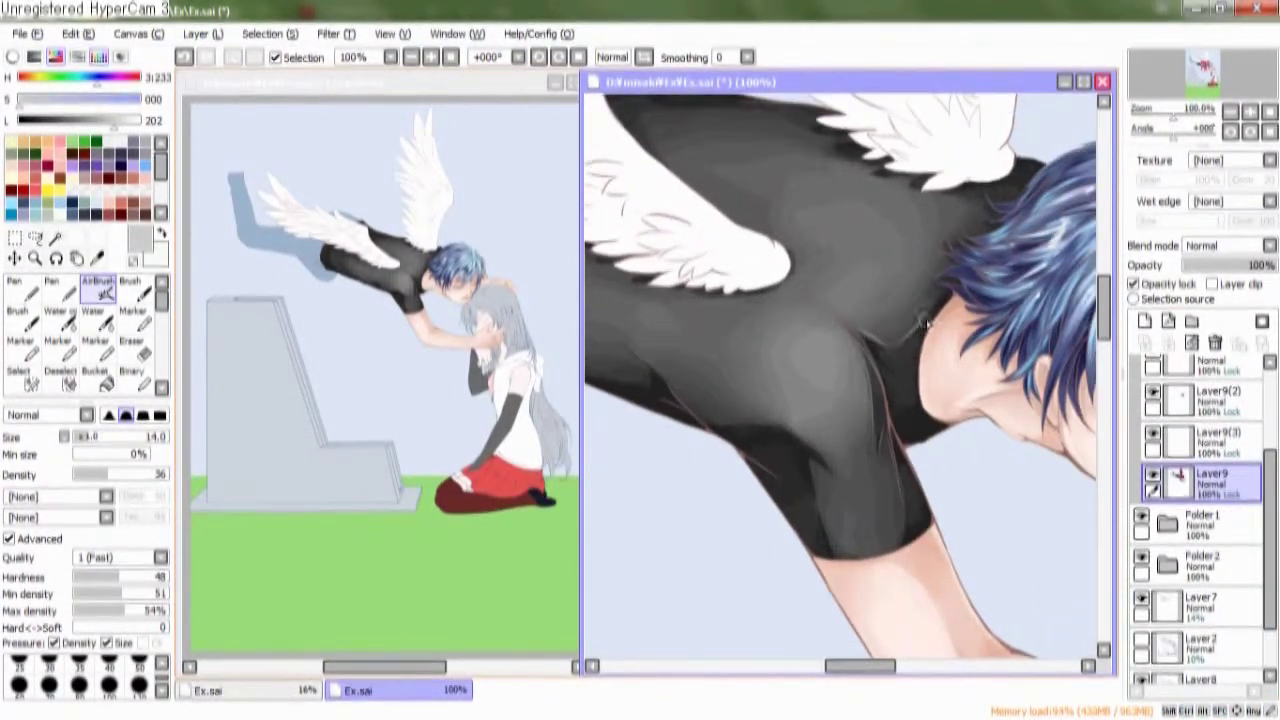
left_click_drag(934, 374, 954, 361)
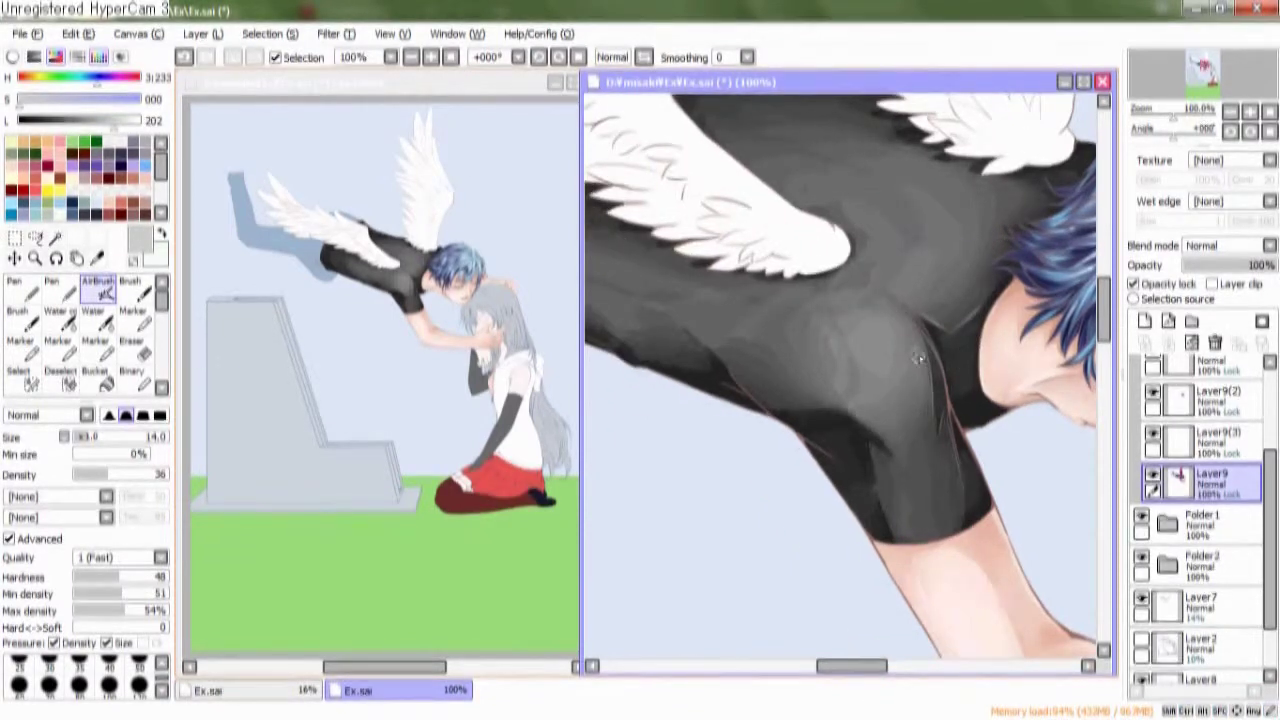
left_click_drag(920, 402, 838, 512)
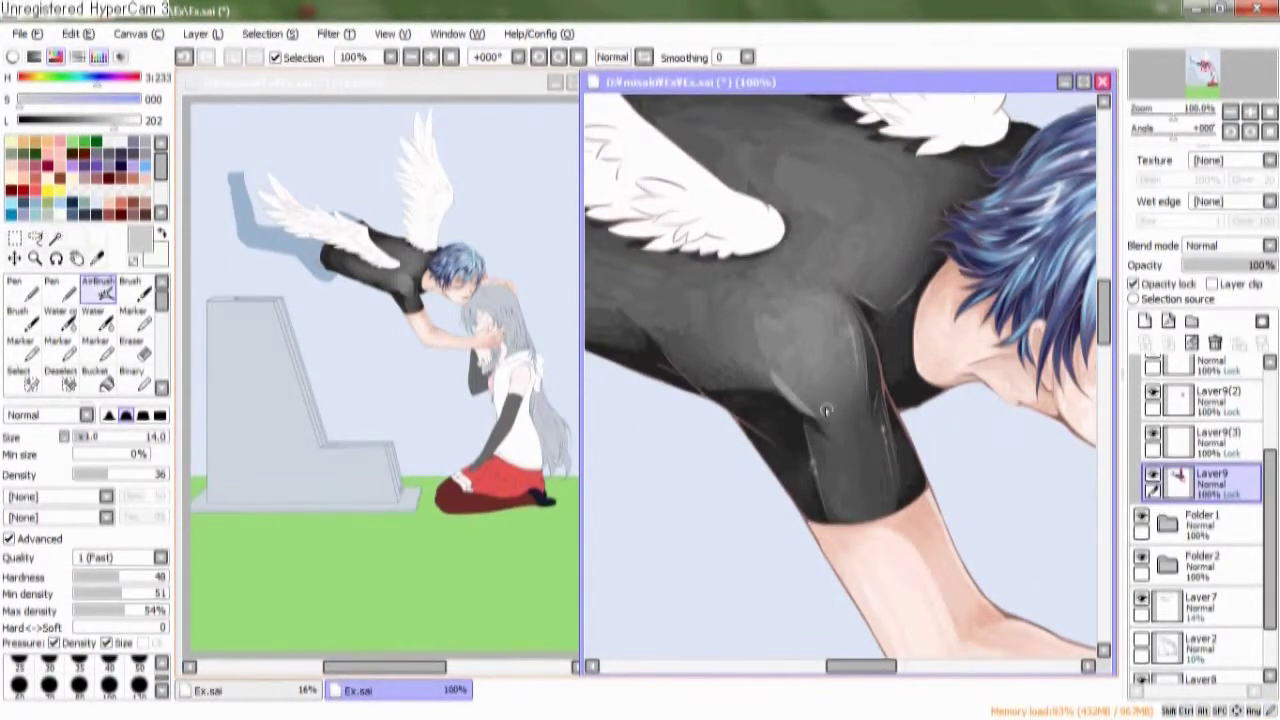
Blend the highlights on the shoulder and sleeve into the shirt with the Water brush at size 120
key("b")
mouse_move(815, 365)
left_mouse_down()
mouse_move(790, 350)
mouse_move(785, 370)
mouse_move(749, 380)
mouse_move(771, 357)
mouse_move(828, 378)
mouse_move(760, 394)
mouse_move(789, 343)
left_mouse_up()
key("w")
mouse_move(848, 418)
left_mouse_down()
mouse_move(803, 366)
mouse_move(849, 400)
mouse_move(651, 318)
mouse_move(920, 360)
left_mouse_up()
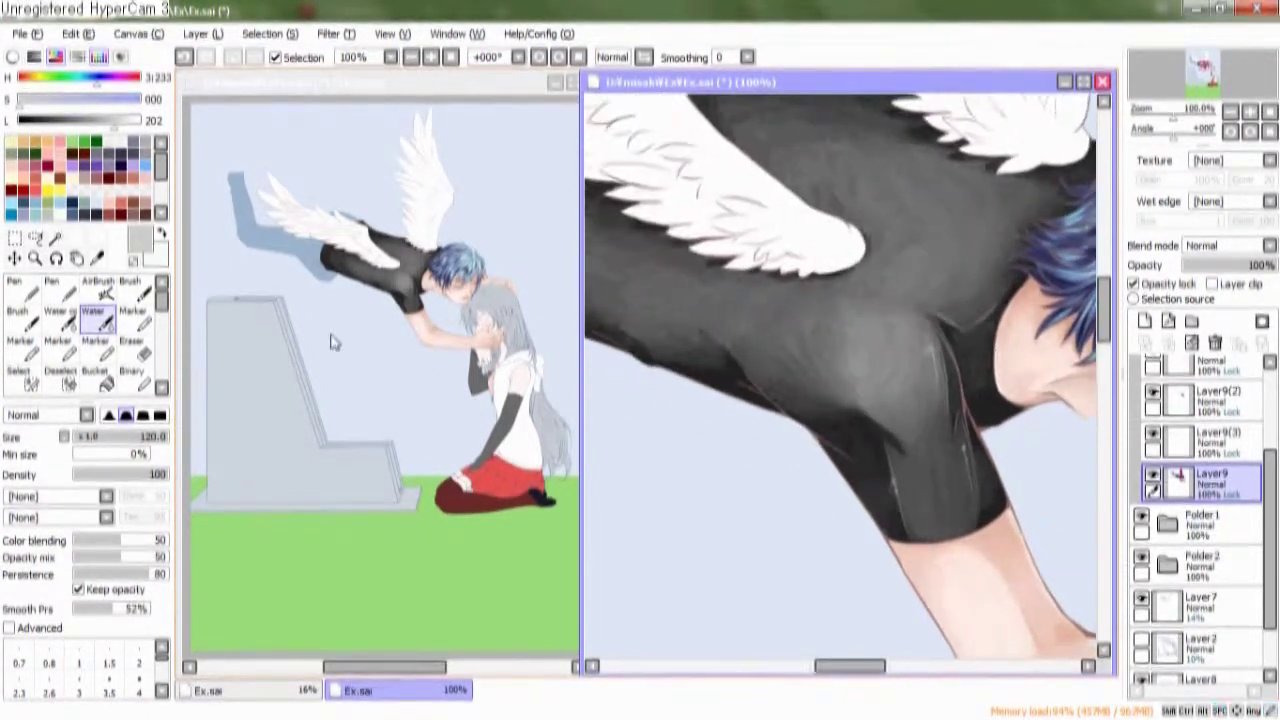
Paint further light-grey highlights along the shoulder and the shirt's side creases with the AirBrush at size 14
key("v")
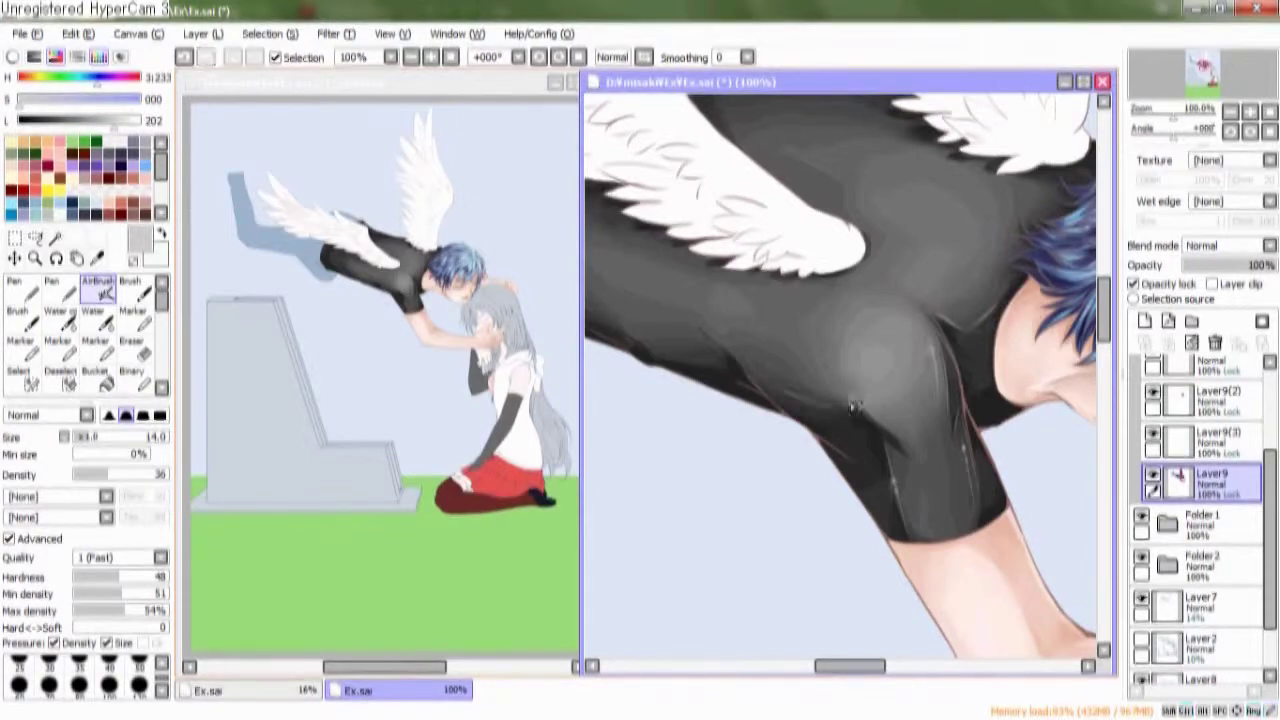
left_click_drag(941, 322, 855, 400)
left_click_drag(994, 297, 814, 360)
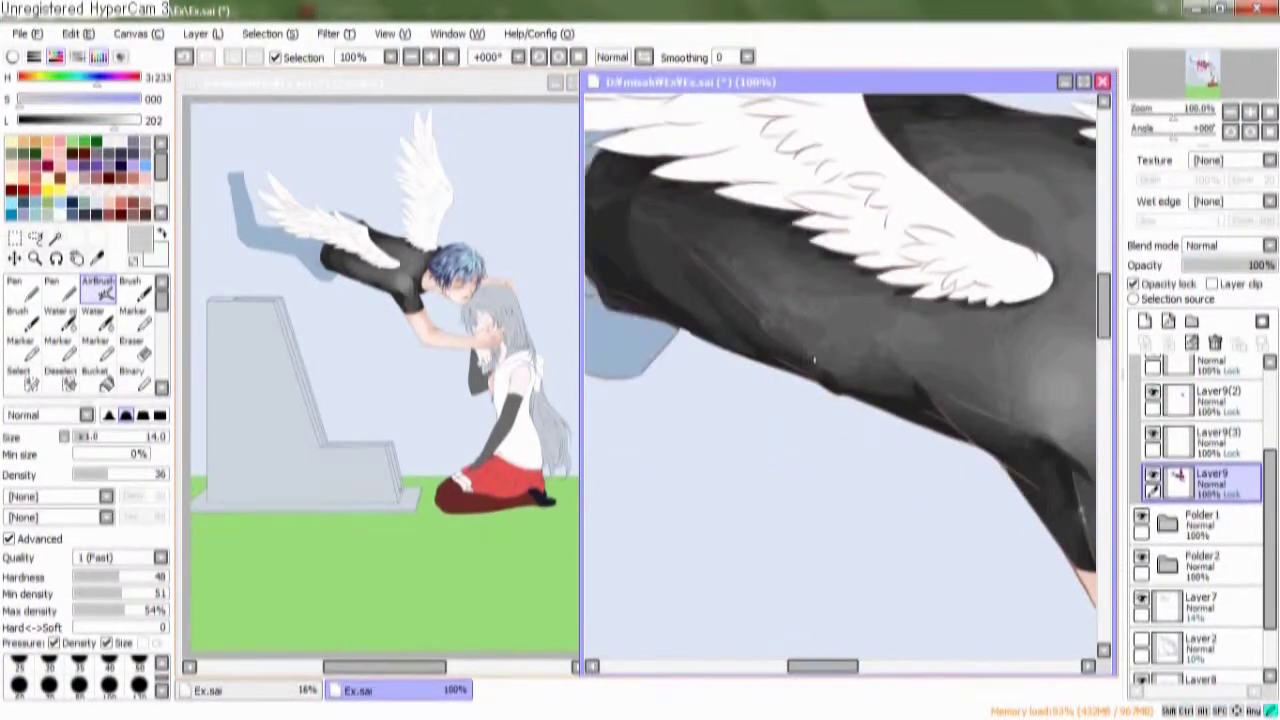